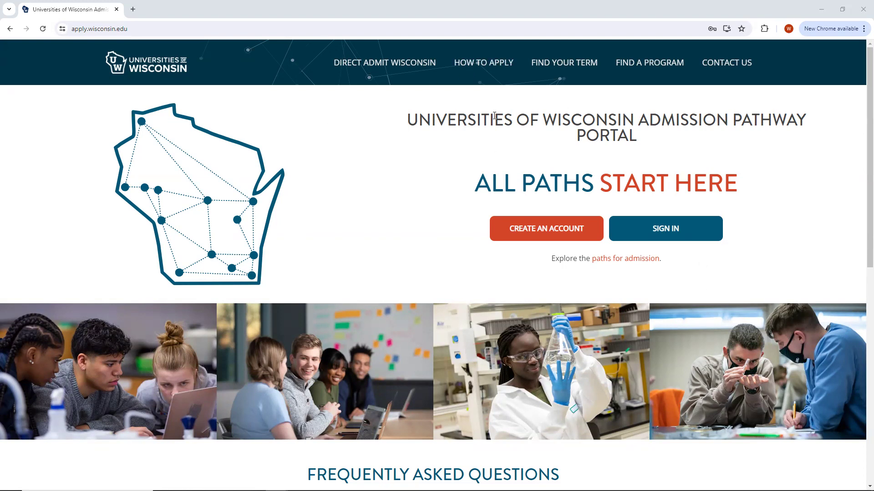
Browse the portal home page, then read through the How to Apply page.
{"action": "scroll", "coordinate": [422, 138], "scroll_direction": "down", "scroll_amount": 5}
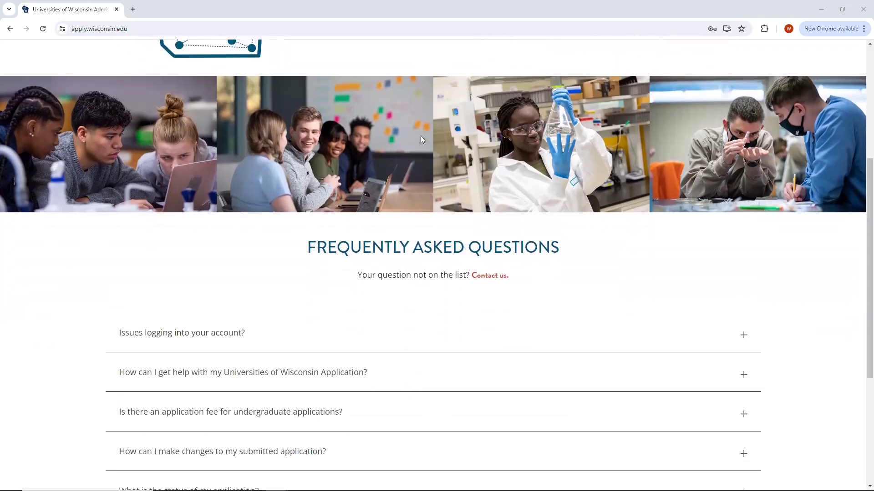
{"action": "scroll", "coordinate": [478, 180], "scroll_direction": "down", "scroll_amount": 1}
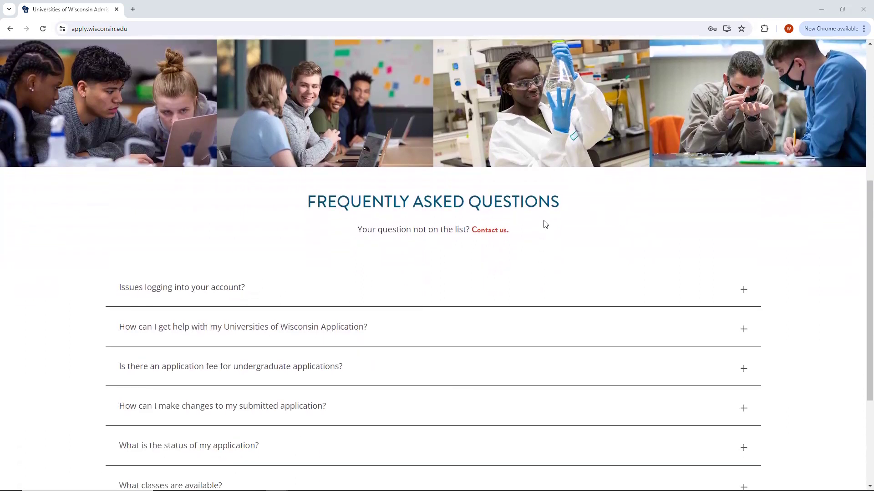
{"action": "scroll", "coordinate": [518, 181], "scroll_direction": "up", "scroll_amount": 1}
{"action": "scroll", "coordinate": [518, 182], "scroll_direction": "up", "scroll_amount": 5}
{"action": "scroll", "coordinate": [565, 159], "scroll_direction": "down", "scroll_amount": 4}
{"action": "scroll", "coordinate": [566, 159], "scroll_direction": "down", "scroll_amount": 2}
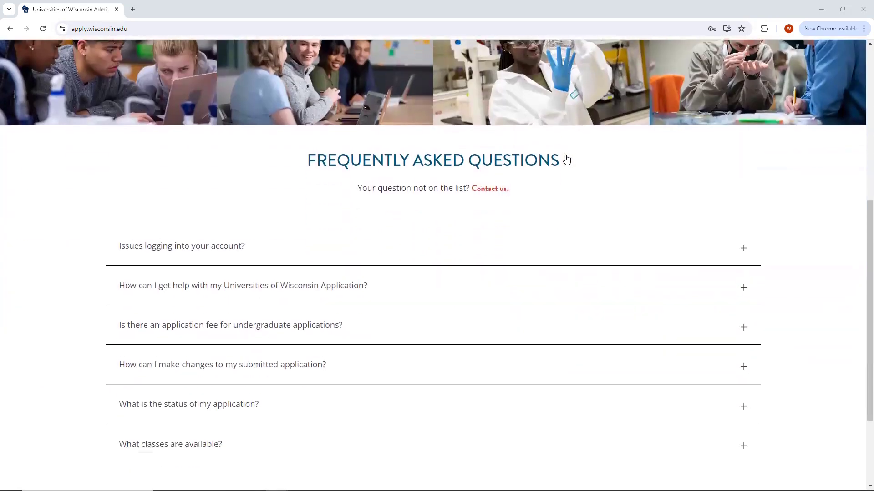
{"action": "scroll", "coordinate": [530, 184], "scroll_direction": "down", "scroll_amount": 1}
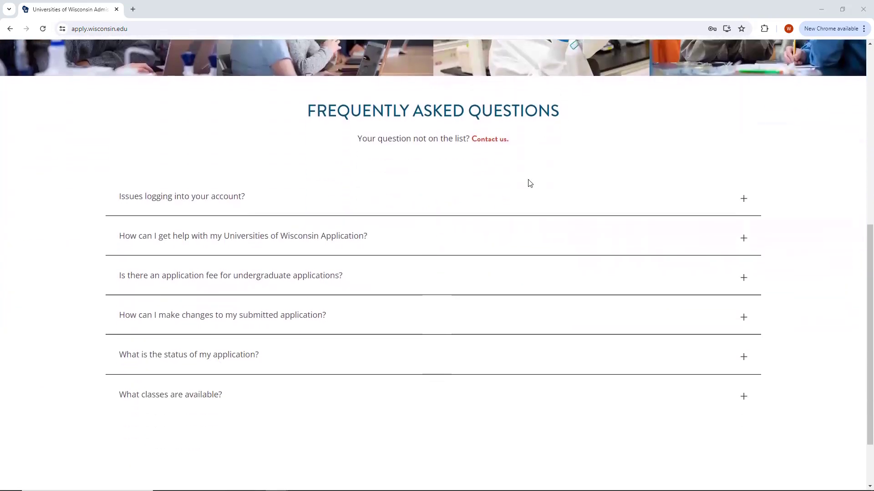
{"action": "scroll", "coordinate": [528, 182], "scroll_direction": "up", "scroll_amount": 1}
{"action": "scroll", "coordinate": [493, 289], "scroll_direction": "down", "scroll_amount": 3}
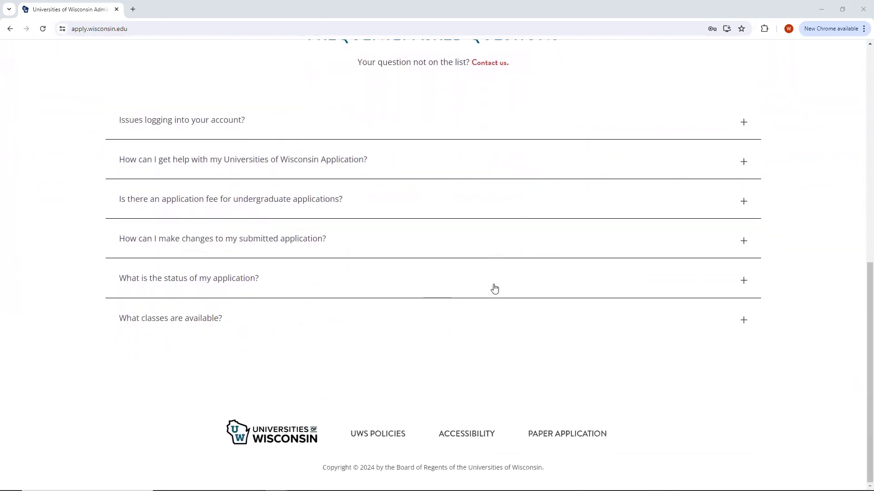
{"action": "scroll", "coordinate": [496, 289], "scroll_direction": "up", "scroll_amount": 5}
{"action": "scroll", "coordinate": [496, 289], "scroll_direction": "up", "scroll_amount": 5}
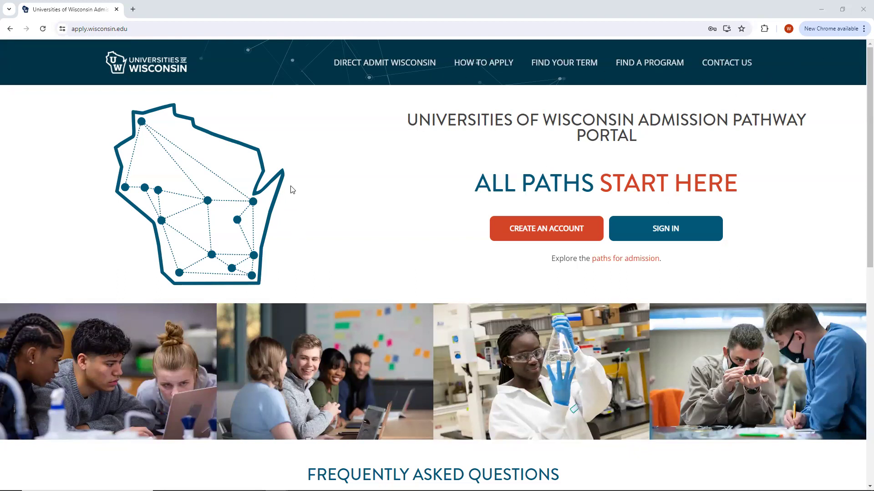
{"action": "mouse_move", "coordinate": [417, 63]}
{"action": "left_click", "coordinate": [487, 59]}
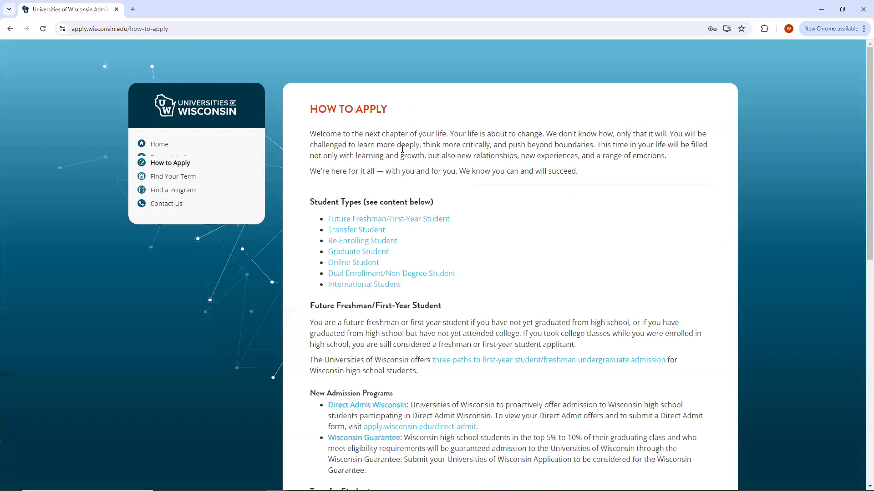
{"action": "scroll", "coordinate": [403, 149], "scroll_direction": "down", "scroll_amount": 2}
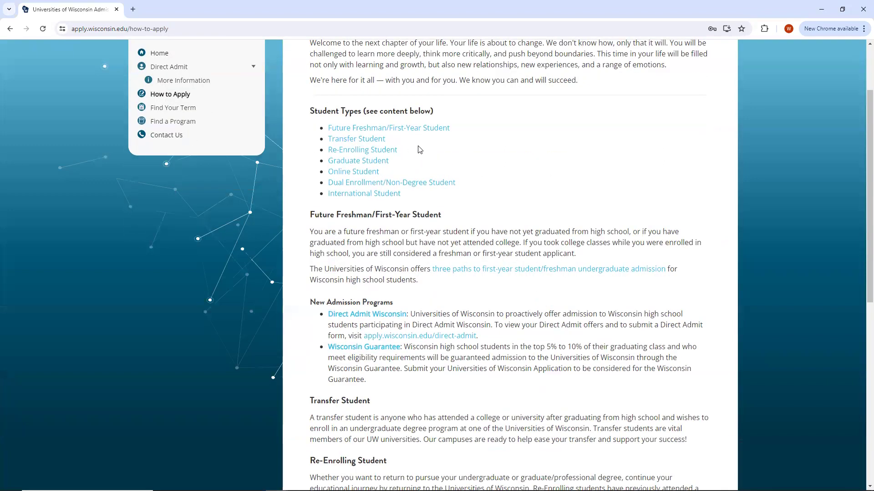
{"action": "scroll", "coordinate": [414, 144], "scroll_direction": "up", "scroll_amount": 1}
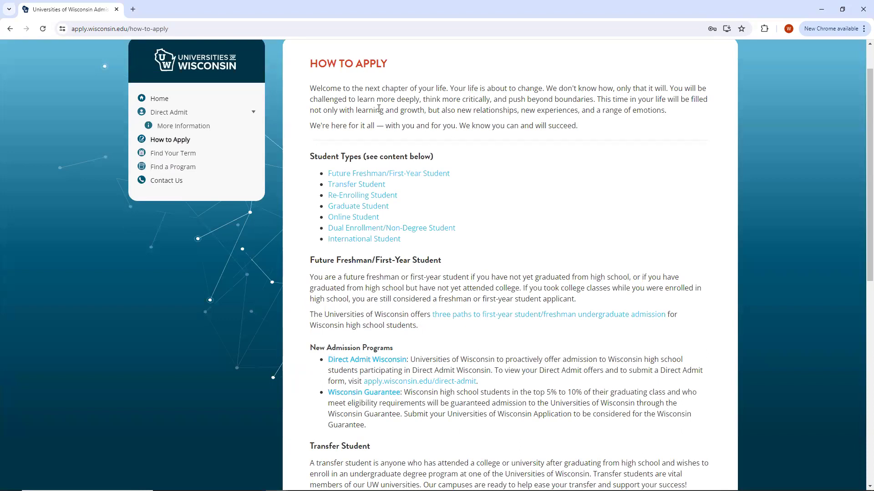
{"action": "scroll", "coordinate": [382, 127], "scroll_direction": "down", "scroll_amount": 1}
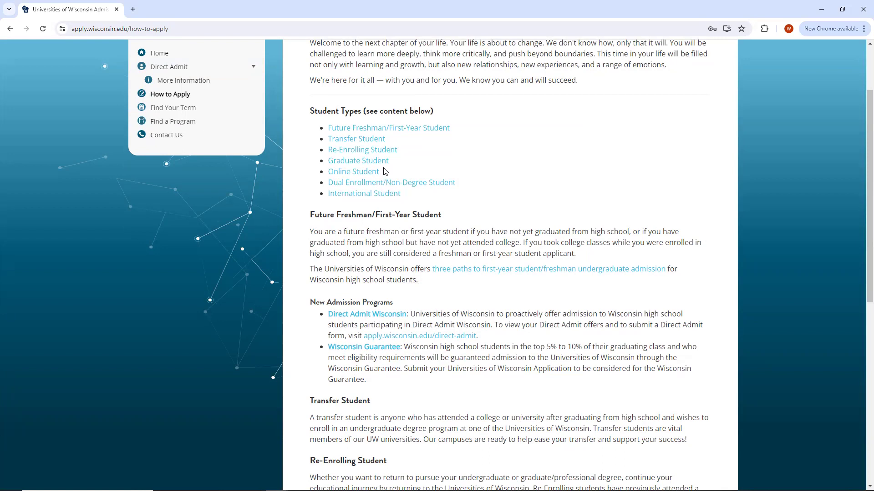
{"action": "scroll", "coordinate": [282, 173], "scroll_direction": "up", "scroll_amount": 2}
Look up UW-Eau Claire's open Freshman (Domestic) terms, then go to Find a Program.
{"action": "left_click", "coordinate": [172, 146]}
{"action": "left_click", "coordinate": [564, 62]}
{"action": "left_click", "coordinate": [490, 192]}
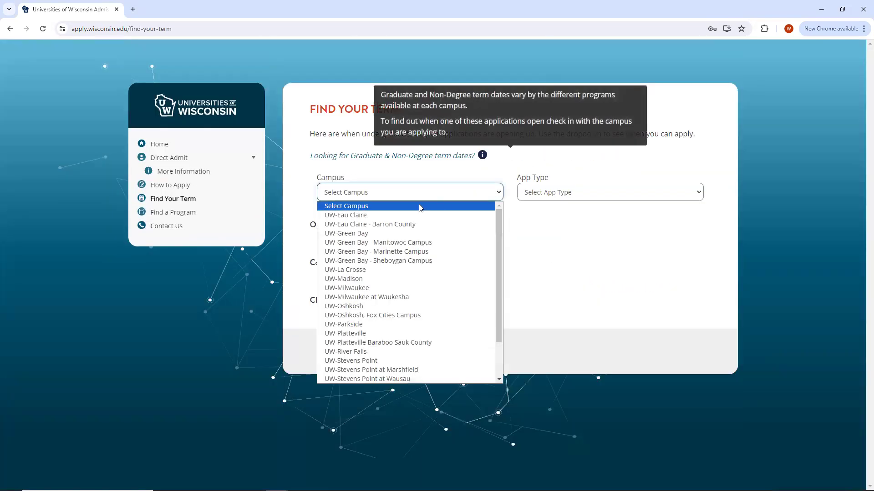
{"action": "left_click", "coordinate": [415, 214]}
{"action": "left_click", "coordinate": [586, 192]}
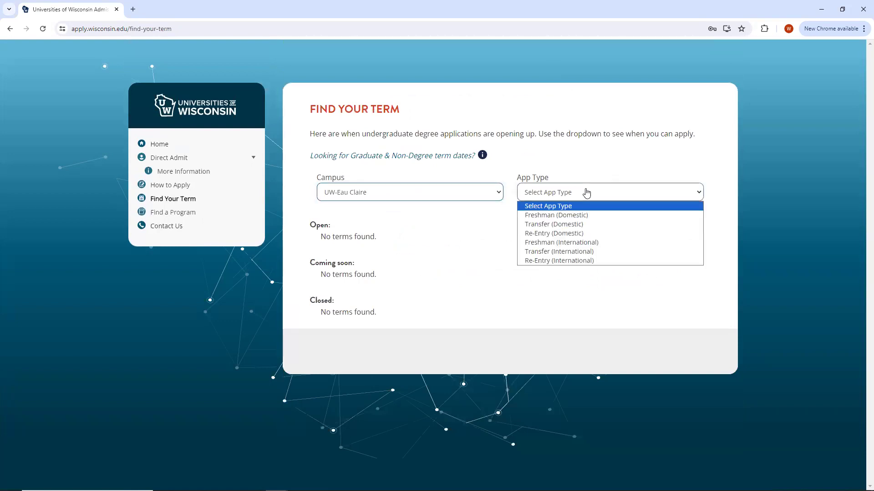
{"action": "left_click", "coordinate": [569, 216]}
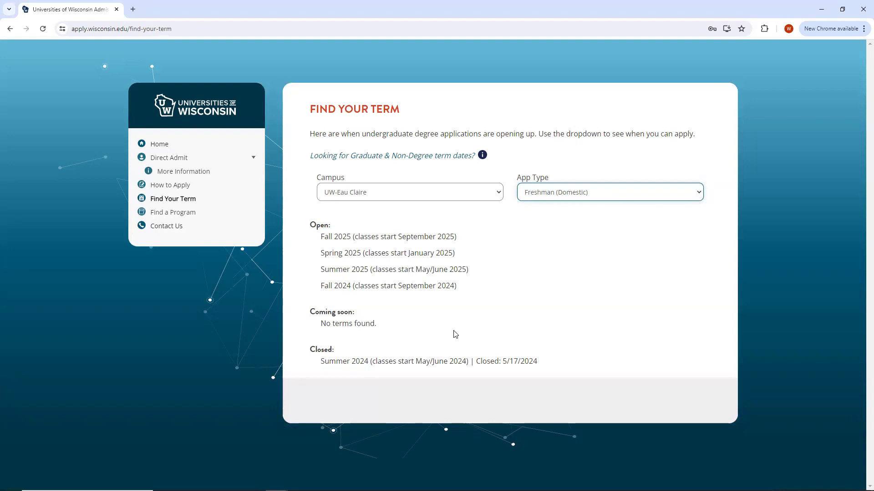
{"action": "left_click", "coordinate": [157, 144]}
{"action": "left_click", "coordinate": [660, 64]}
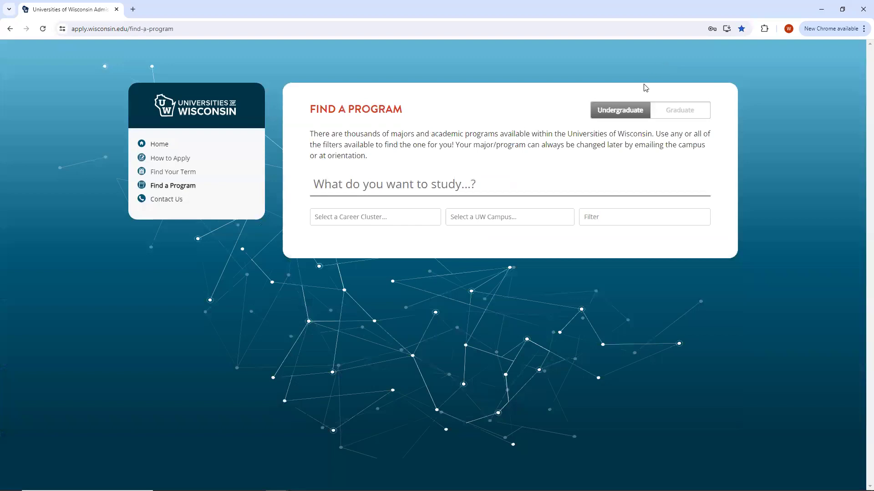
Filter the program search to the Health Science career cluster.
{"action": "left_click", "coordinate": [414, 220]}
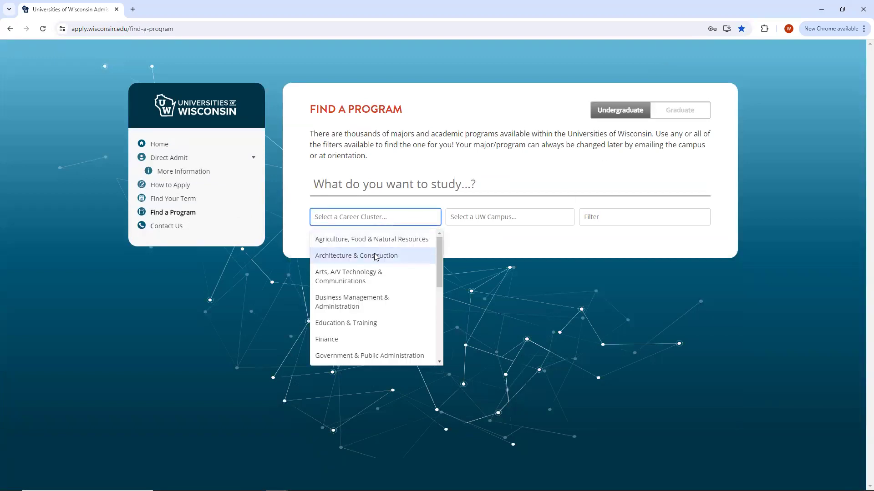
{"action": "scroll", "coordinate": [377, 255], "scroll_direction": "down", "scroll_amount": 2}
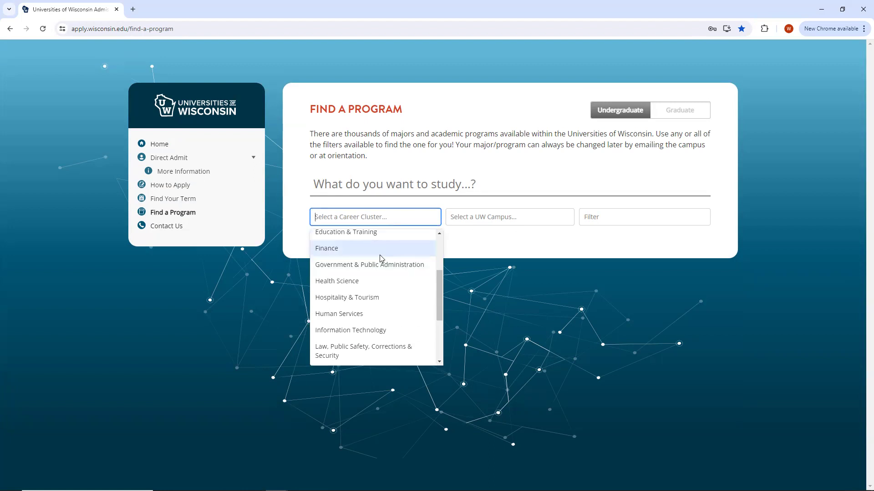
{"action": "left_click", "coordinate": [354, 281]}
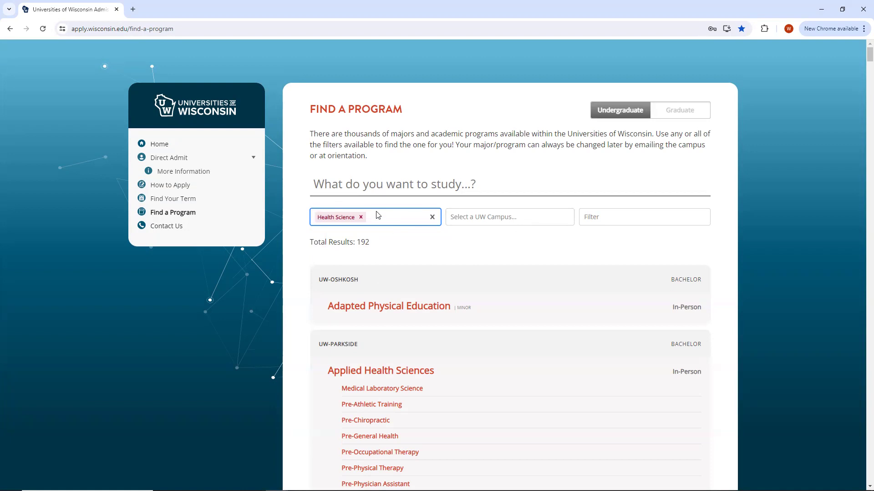
{"action": "scroll", "coordinate": [397, 253], "scroll_direction": "down", "scroll_amount": 5}
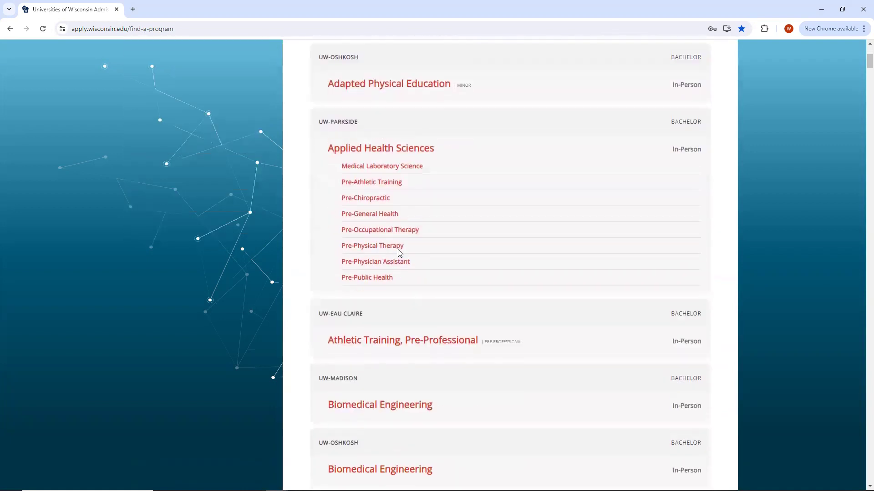
{"action": "scroll", "coordinate": [364, 241], "scroll_direction": "up", "scroll_amount": 2}
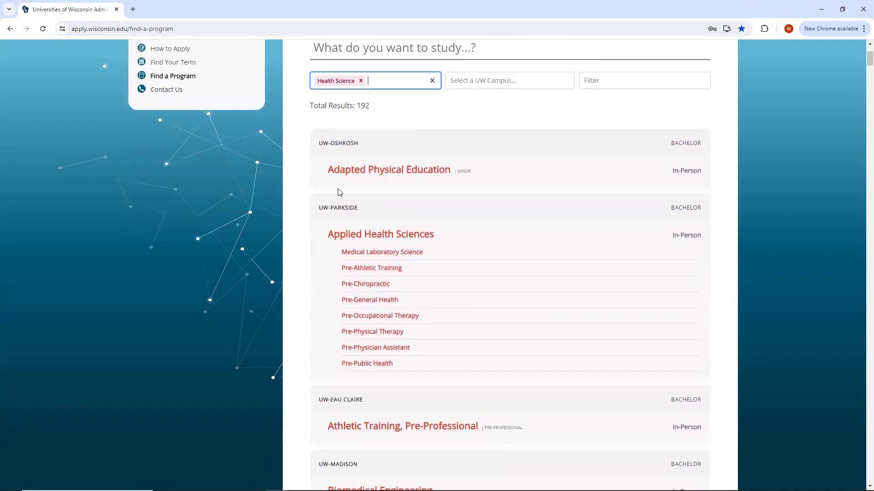
{"action": "scroll", "coordinate": [346, 237], "scroll_direction": "down", "scroll_amount": 3}
{"action": "scroll", "coordinate": [348, 239], "scroll_direction": "down", "scroll_amount": 9}
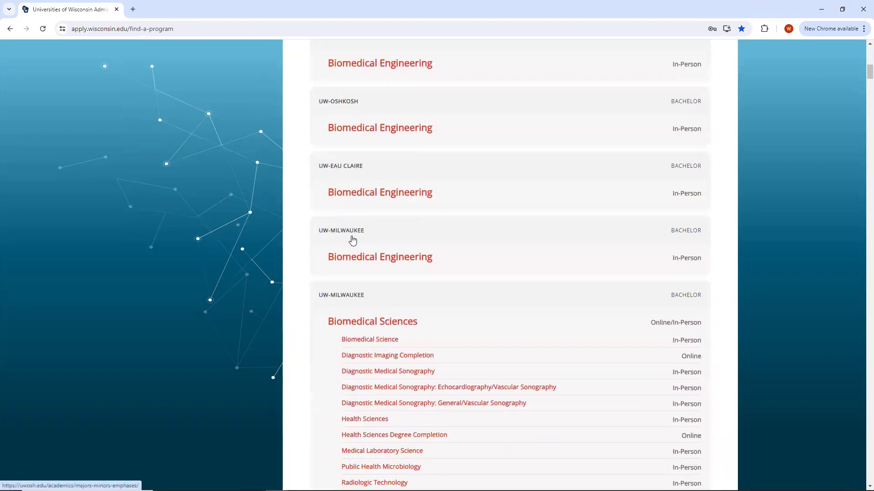
{"action": "scroll", "coordinate": [353, 240], "scroll_direction": "up", "scroll_amount": 15}
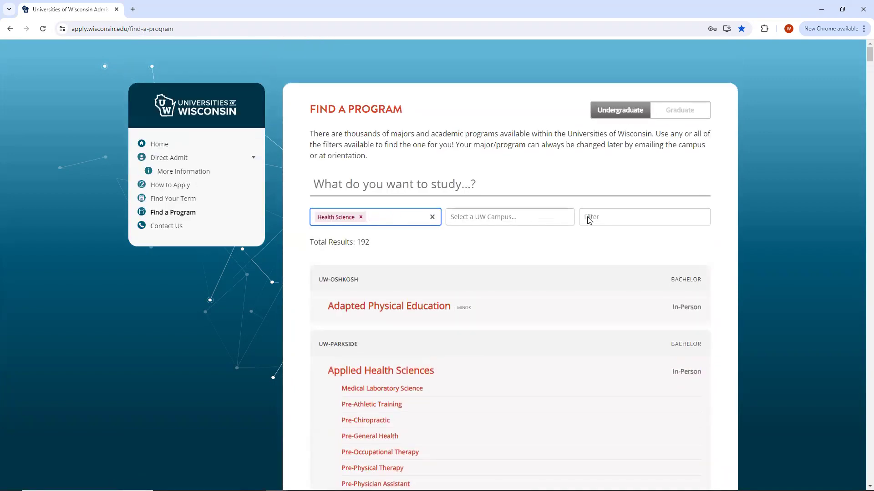
Narrow the Health Science programs to UW-Green Bay and the Online format.
{"action": "left_click", "coordinate": [514, 221]}
{"action": "left_click", "coordinate": [485, 269]}
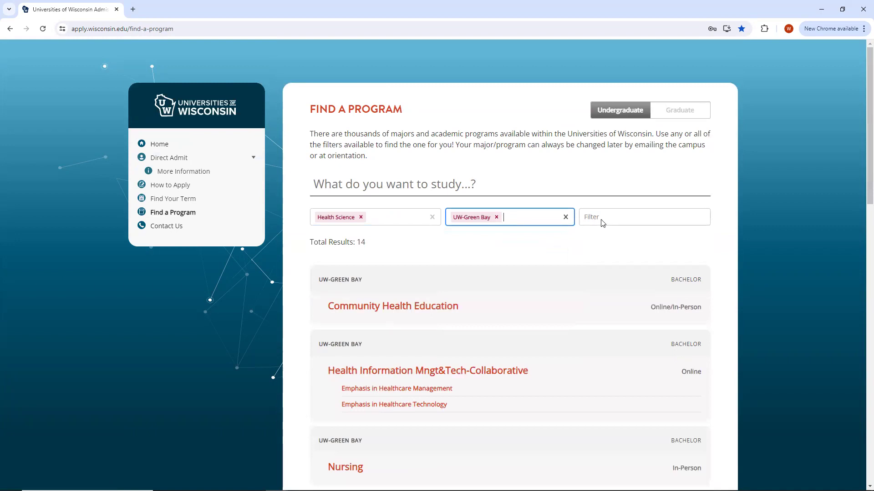
{"action": "left_click", "coordinate": [605, 220]}
{"action": "left_click", "coordinate": [612, 315]}
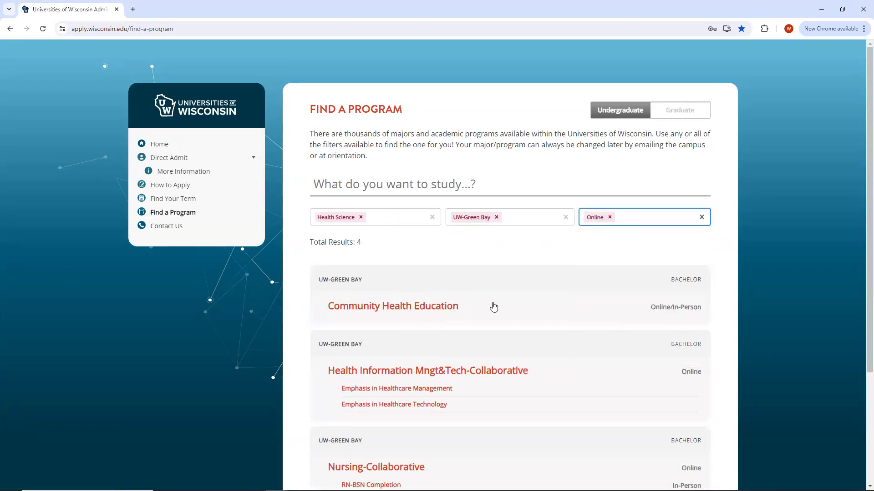
{"action": "scroll", "coordinate": [496, 307], "scroll_direction": "down", "scroll_amount": 1}
{"action": "scroll", "coordinate": [499, 307], "scroll_direction": "up", "scroll_amount": 1}
Remove the Online and UW-Green Bay filters, switch to Graduate, and clear Health Science.
{"action": "left_click", "coordinate": [610, 217]}
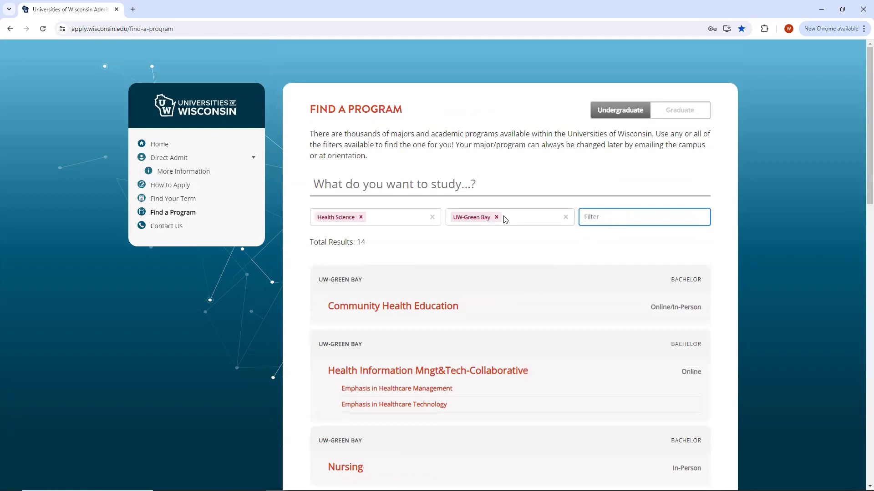
{"action": "left_click", "coordinate": [497, 217]}
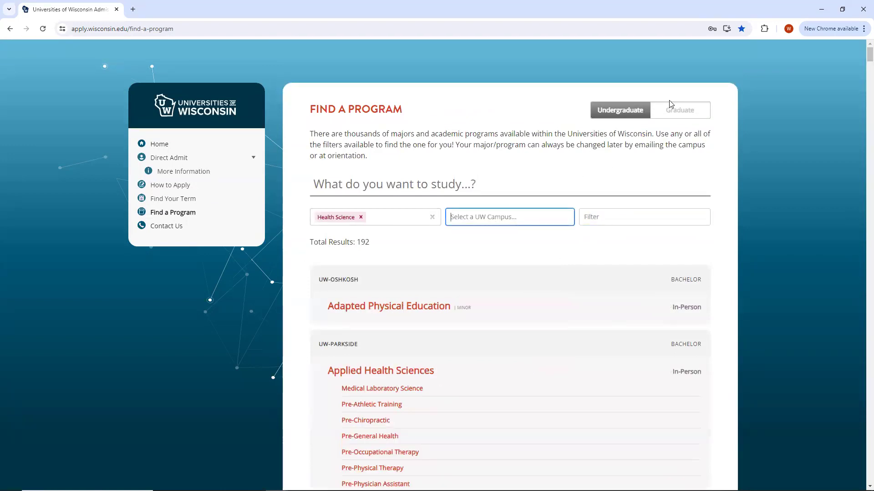
{"action": "left_click", "coordinate": [679, 109]}
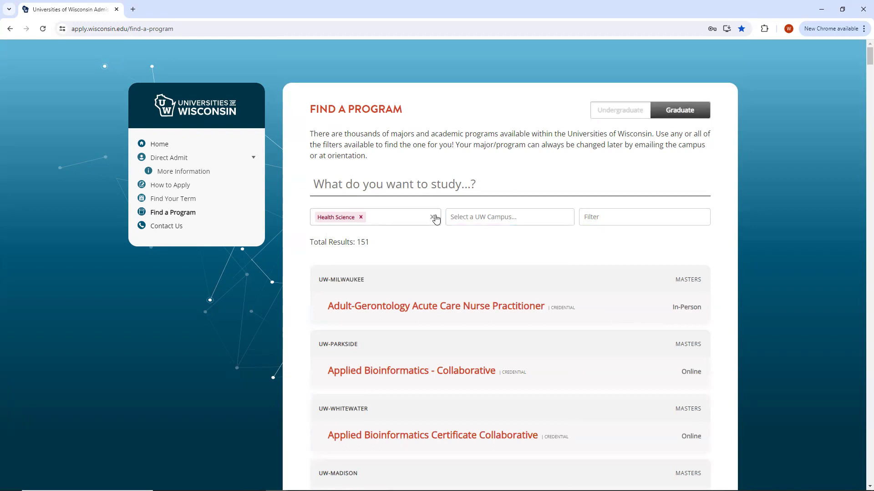
{"action": "left_click", "coordinate": [433, 217]}
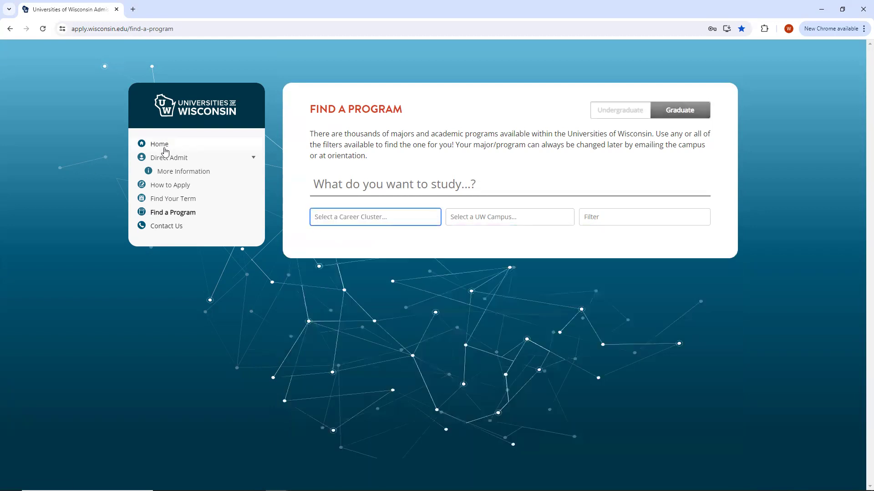
{"action": "left_click", "coordinate": [164, 149]}
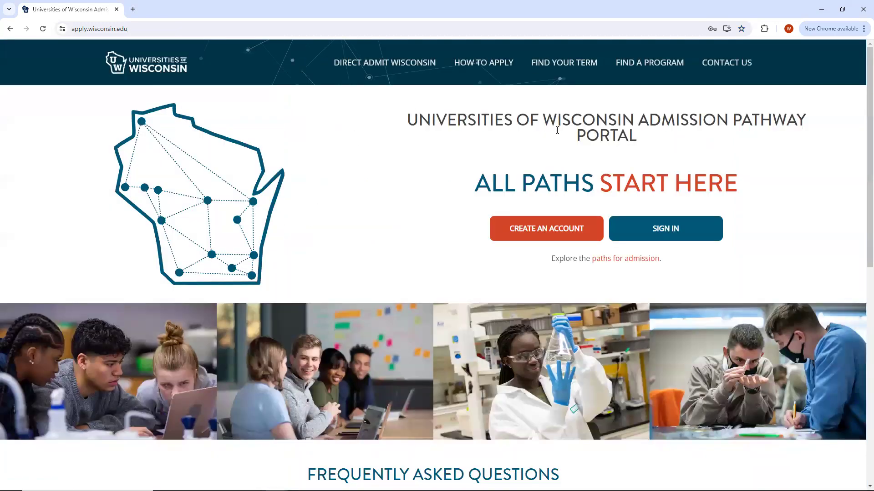
View the UW HELP details in the Contact Us popup, then close it.
{"action": "left_click", "coordinate": [705, 63]}
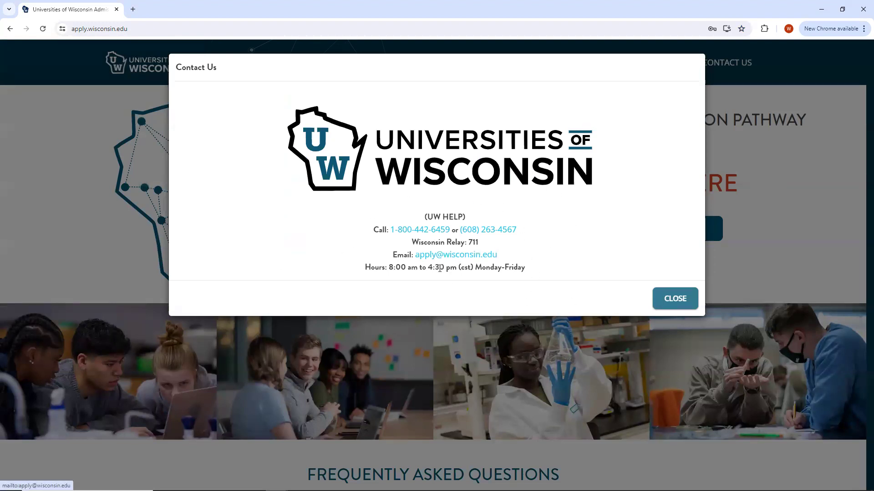
{"action": "left_click", "coordinate": [690, 298]}
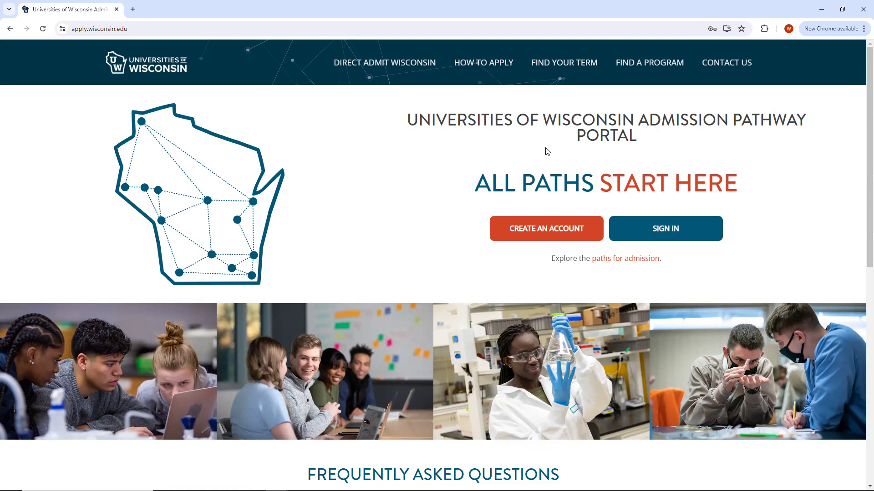
Open and look over the Create Your Account form, then leave it unsubmitted.
{"action": "left_click", "coordinate": [552, 225]}
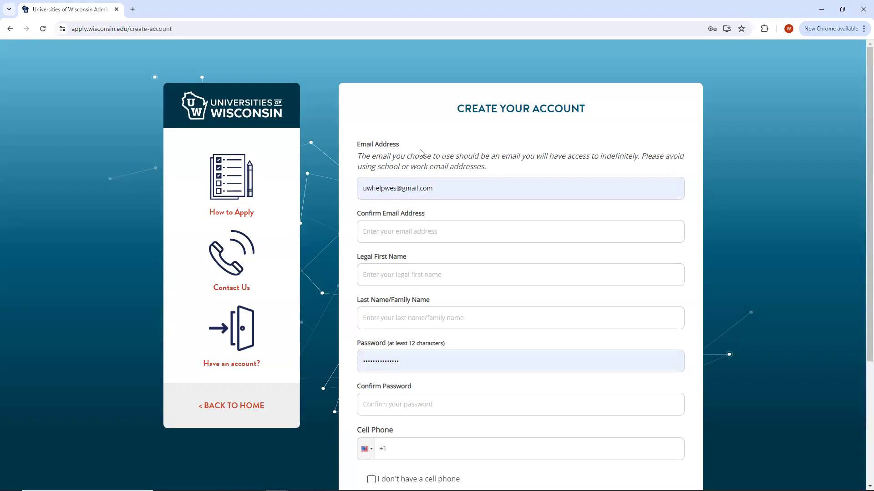
{"action": "scroll", "coordinate": [422, 226], "scroll_direction": "down", "scroll_amount": 3}
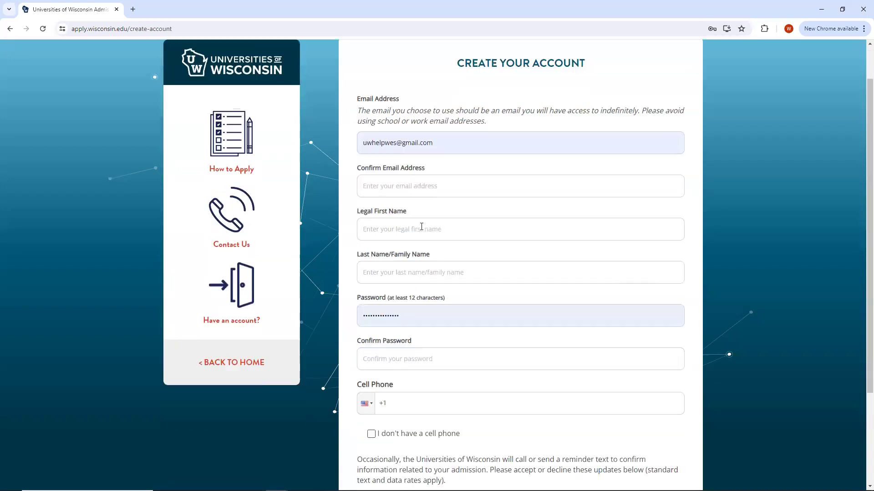
{"action": "scroll", "coordinate": [421, 227], "scroll_direction": "down", "scroll_amount": 1}
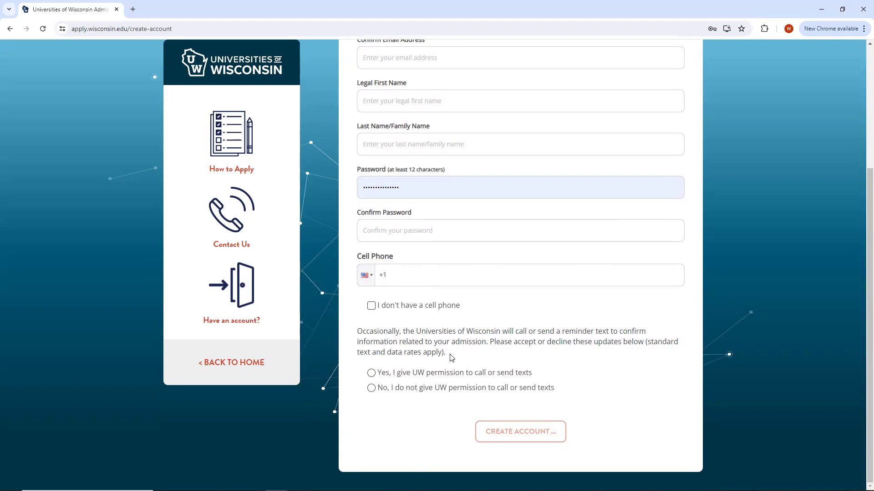
{"action": "scroll", "coordinate": [422, 258], "scroll_direction": "up", "scroll_amount": 4}
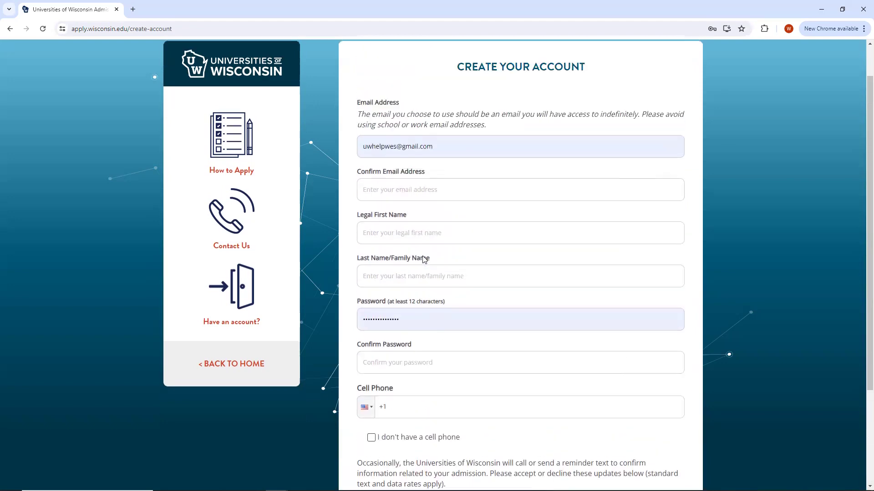
{"action": "left_click", "coordinate": [250, 403]}
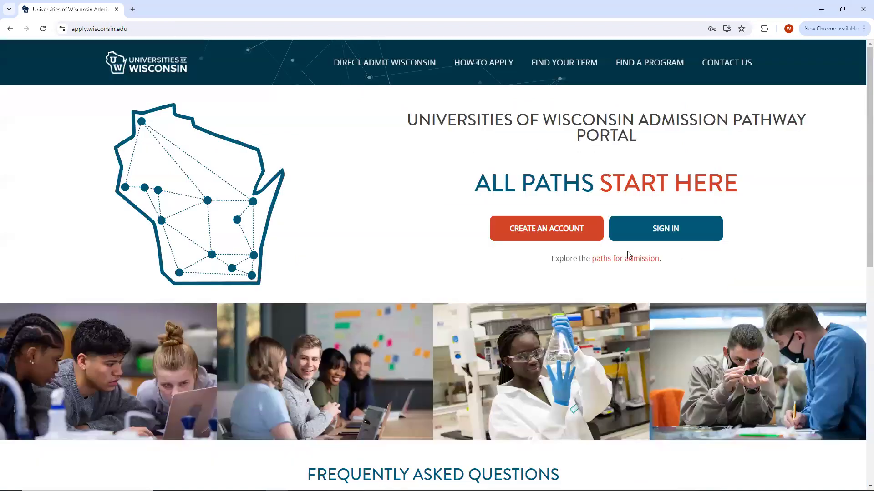
Sign in with the saved credentials and view the Account Information page.
{"action": "left_click", "coordinate": [654, 234]}
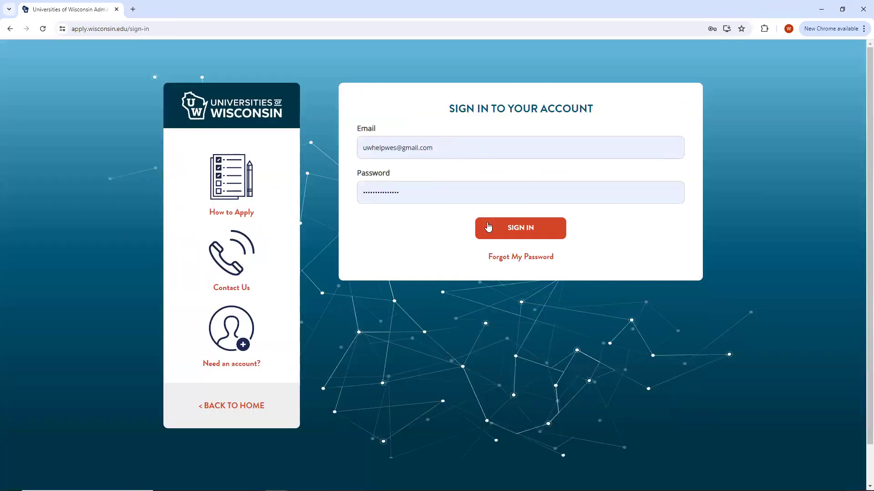
{"action": "left_click", "coordinate": [496, 236]}
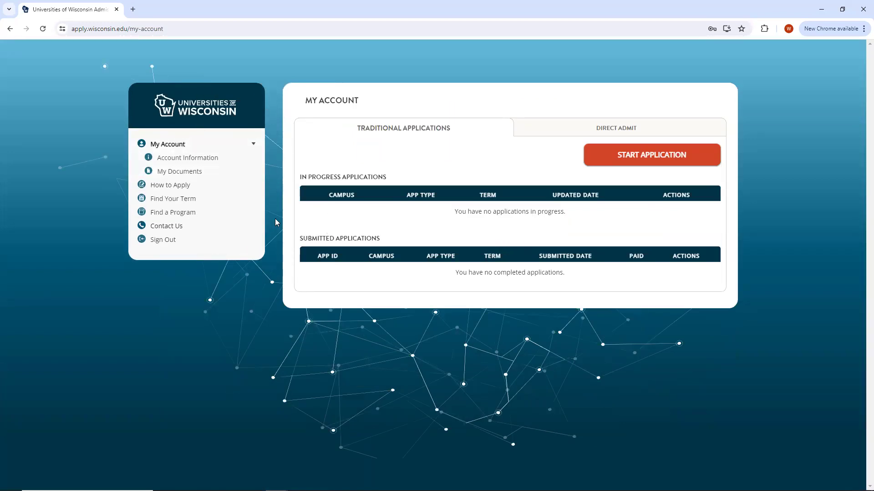
{"action": "left_click", "coordinate": [210, 159]}
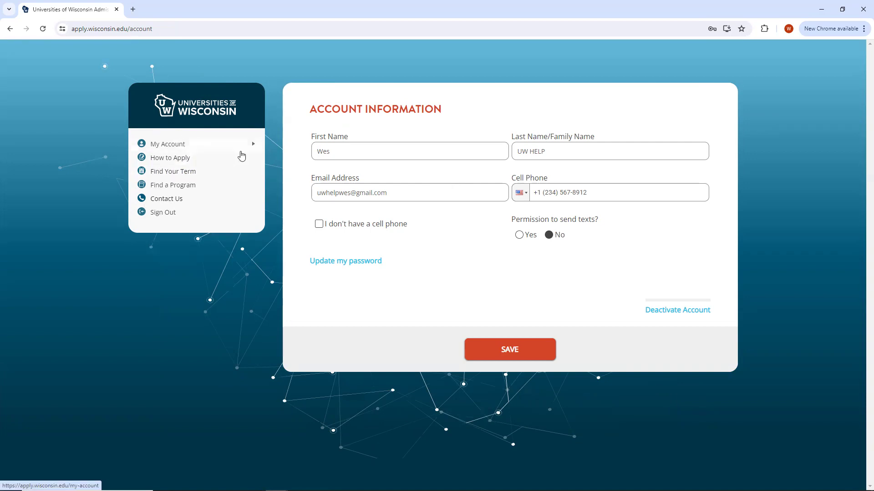
Revisit Account Information, check the empty My Documents page, and return to My Account.
{"action": "left_click", "coordinate": [190, 149]}
{"action": "left_click", "coordinate": [187, 160]}
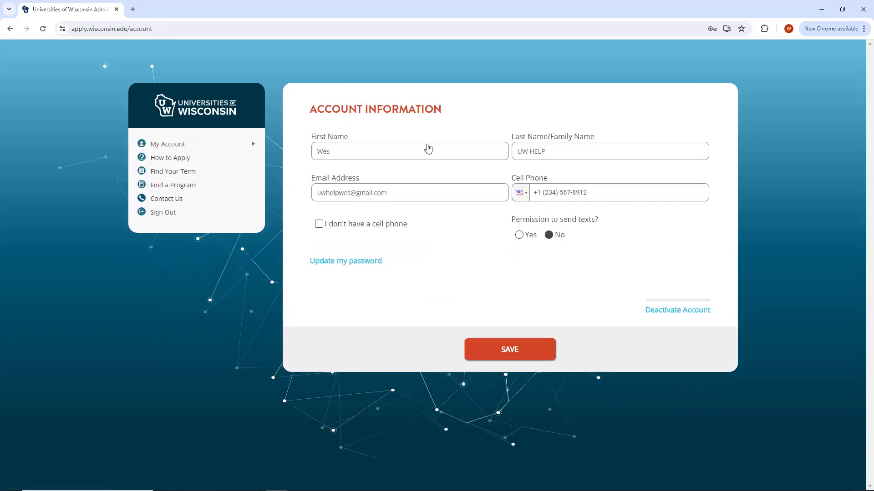
{"action": "left_click", "coordinate": [188, 147]}
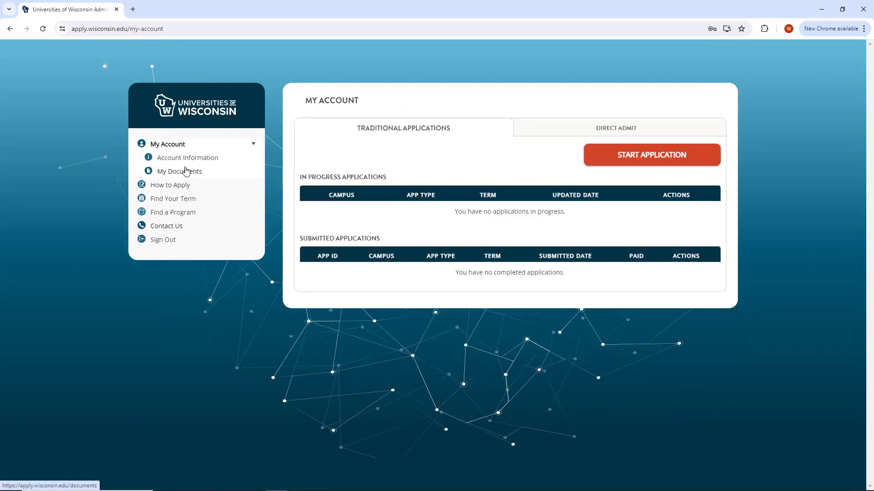
{"action": "left_click", "coordinate": [188, 172]}
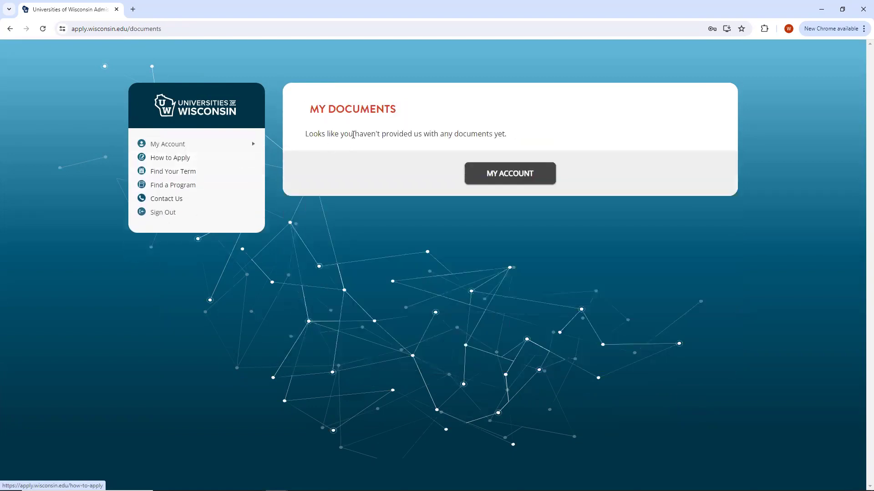
{"action": "left_click", "coordinate": [180, 145]}
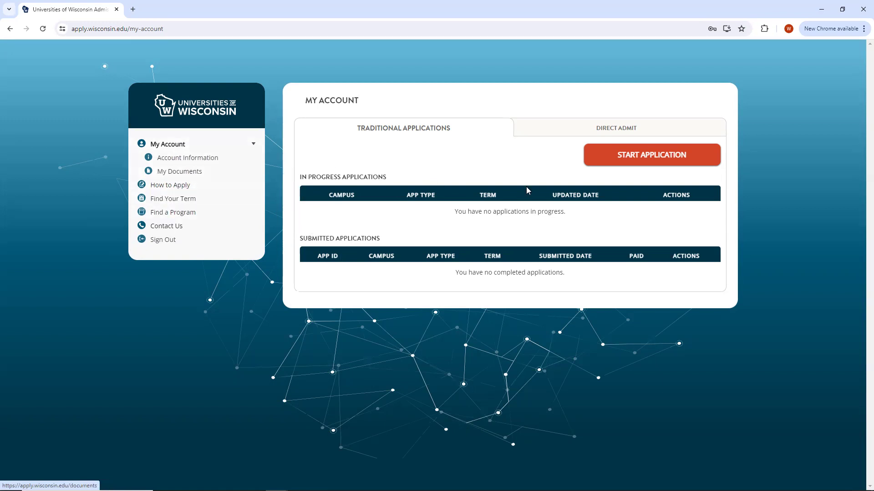
Compare the Direct Admit and Traditional Applications tabs, then start a traditional application.
{"action": "left_click", "coordinate": [545, 128]}
{"action": "left_click", "coordinate": [466, 128]}
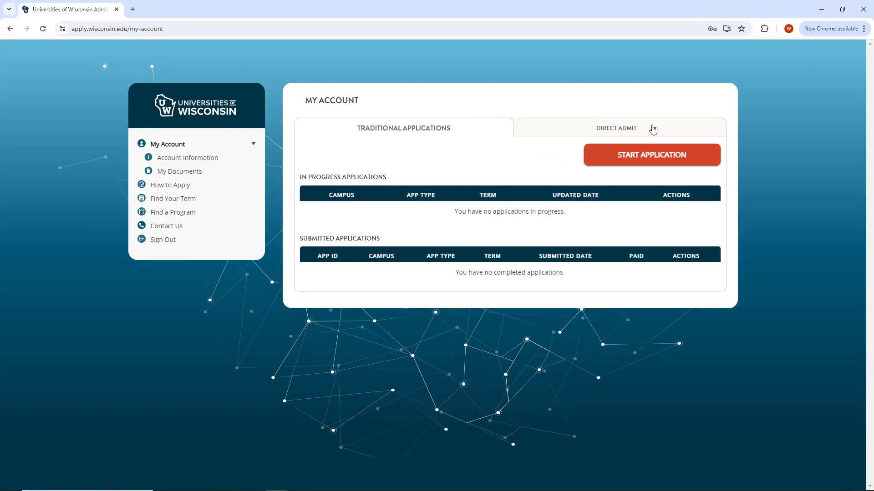
{"action": "left_click", "coordinate": [653, 130]}
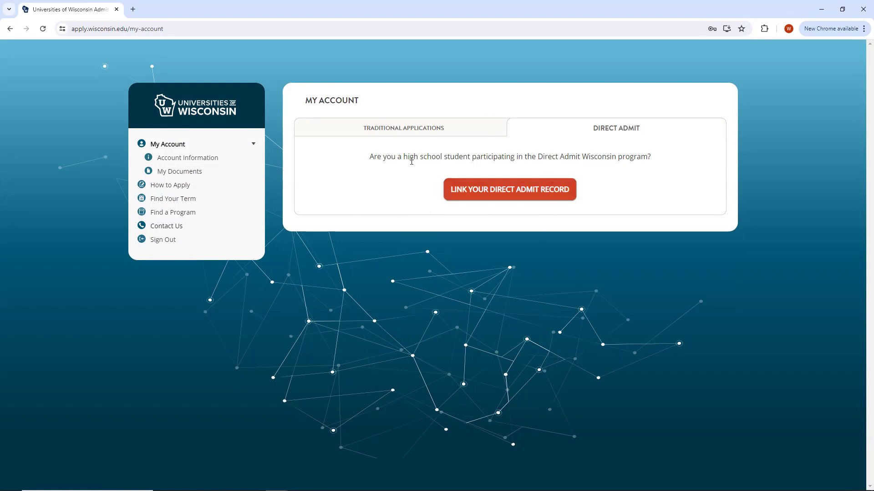
{"action": "left_click", "coordinate": [415, 128]}
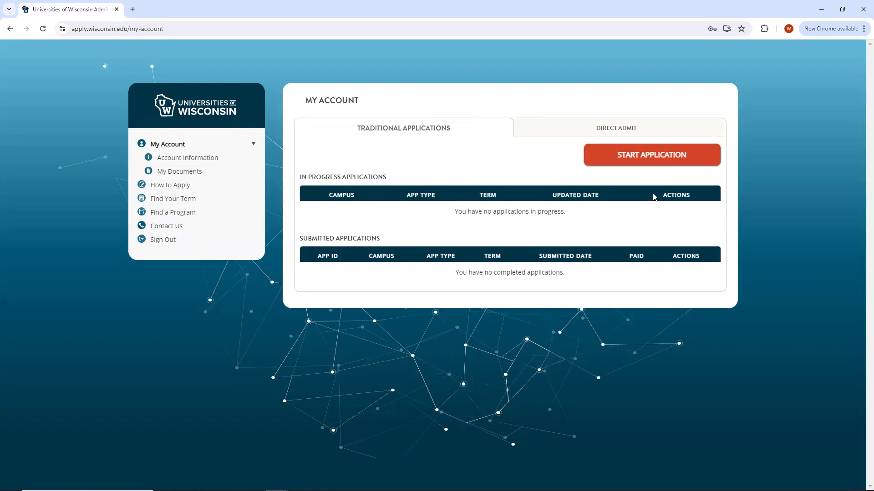
{"action": "left_click", "coordinate": [682, 163]}
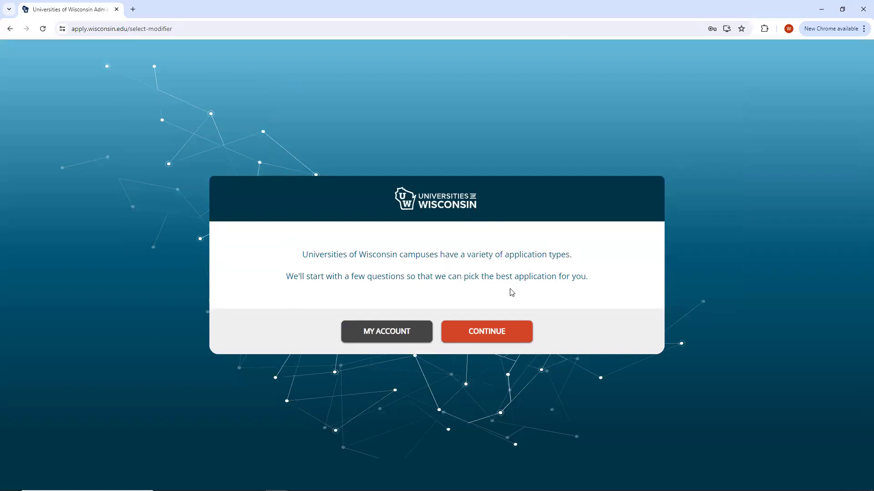
Answer Yes to degree-seeking and U.S. citizen, and No to high-school graduation.
{"action": "left_click", "coordinate": [488, 335]}
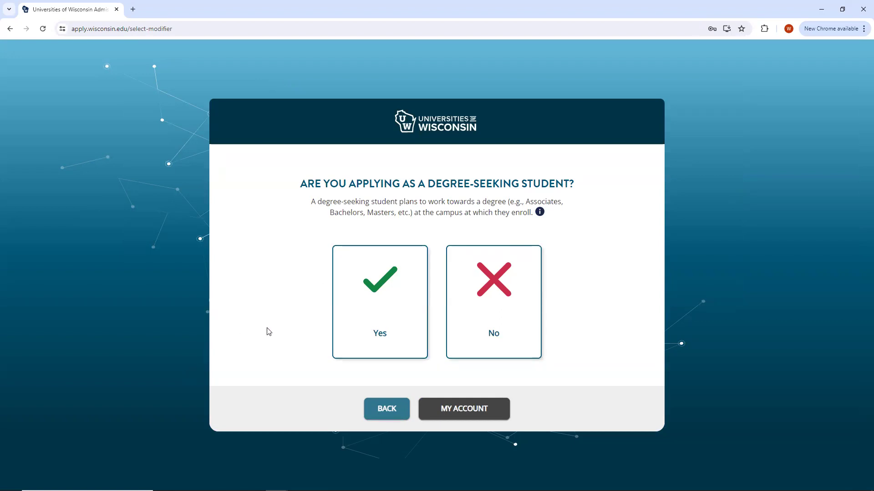
{"action": "left_click", "coordinate": [384, 290]}
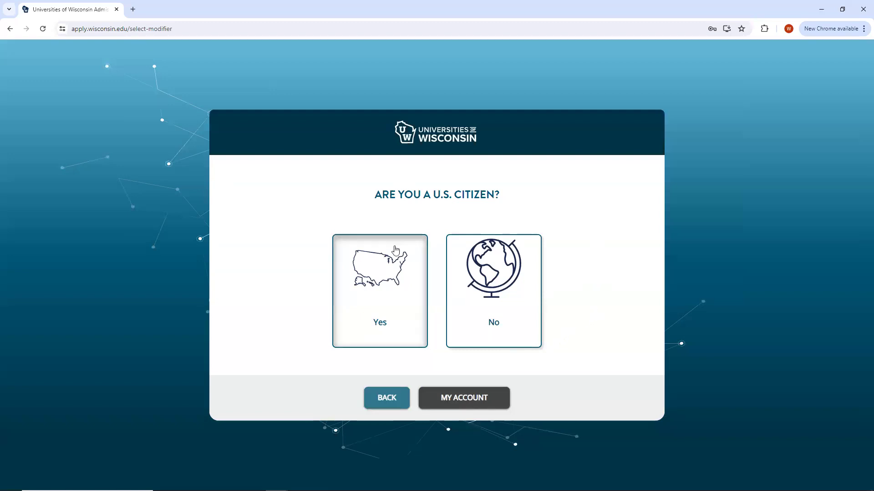
{"action": "left_click", "coordinate": [378, 289]}
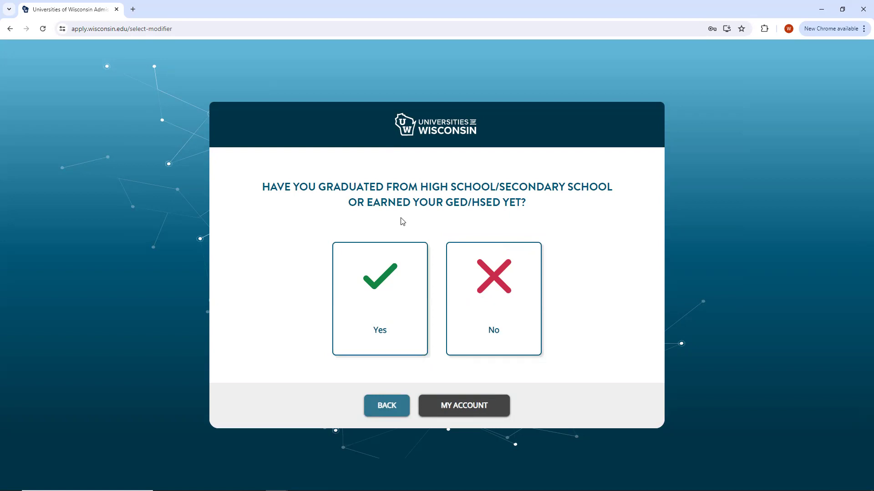
{"action": "left_click_drag", "start_coordinate": [505, 203], "coordinate": [535, 207]}
{"action": "left_click", "coordinate": [536, 206]}
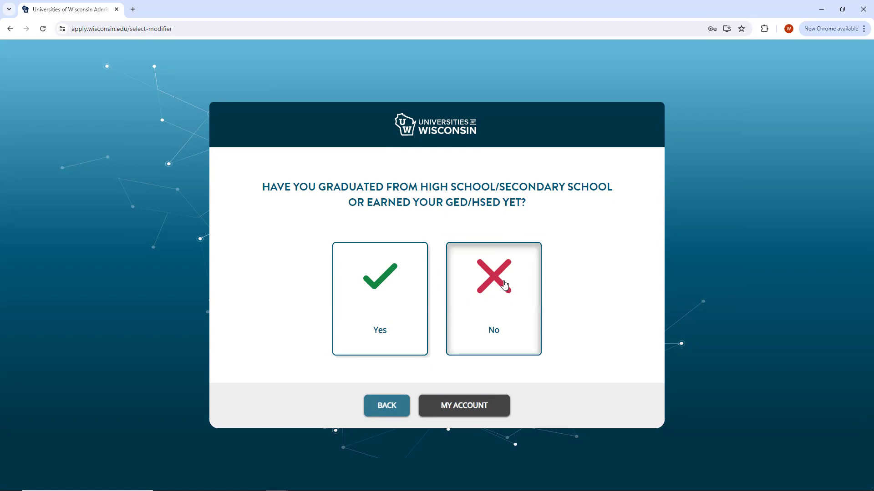
{"action": "left_click", "coordinate": [504, 286]}
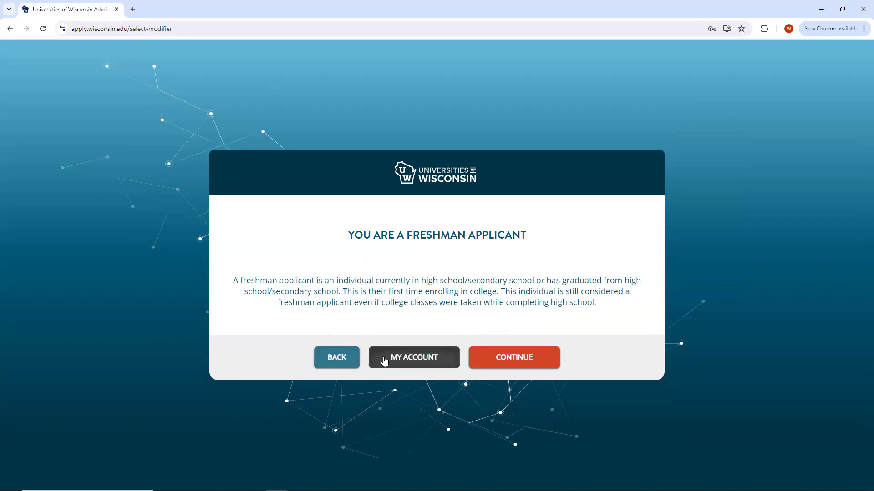
Browse the Eau Claire, Milwaukee, Oshkosh, Platteville and Stevens Point campus options without choosing.
{"action": "left_click", "coordinate": [526, 358]}
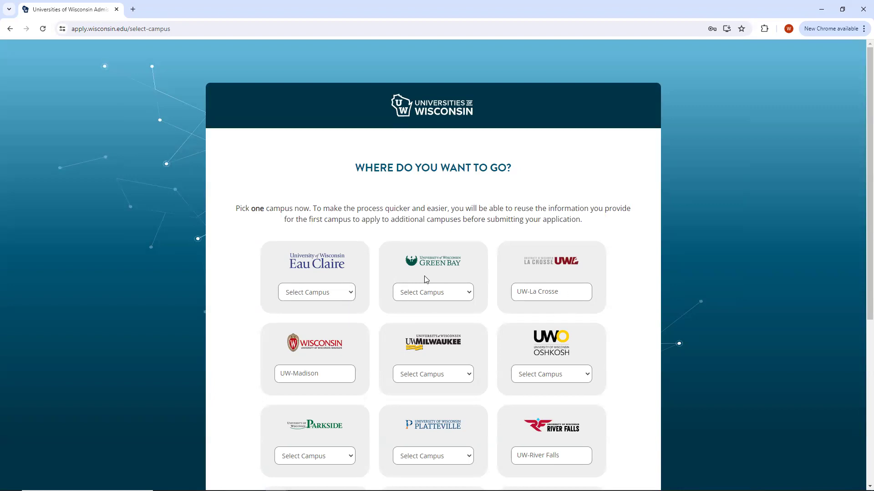
{"action": "scroll", "coordinate": [407, 302], "scroll_direction": "down", "scroll_amount": 1}
{"action": "scroll", "coordinate": [387, 236], "scroll_direction": "down", "scroll_amount": 4}
{"action": "scroll", "coordinate": [476, 156], "scroll_direction": "up", "scroll_amount": 3}
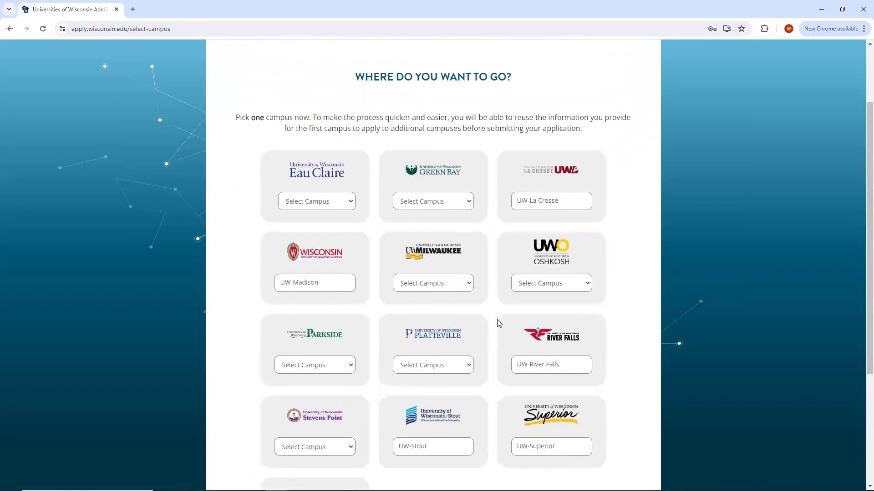
{"action": "left_click", "coordinate": [345, 201]}
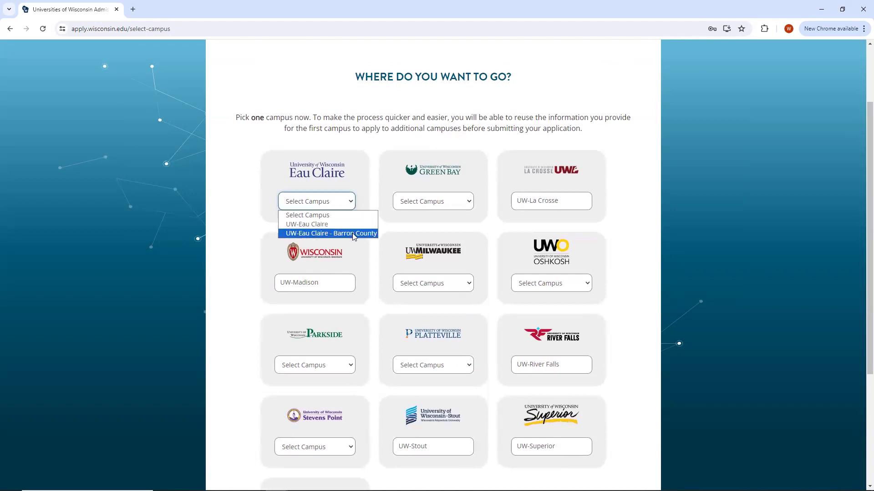
{"action": "left_click", "coordinate": [467, 287]}
{"action": "left_click", "coordinate": [464, 285]}
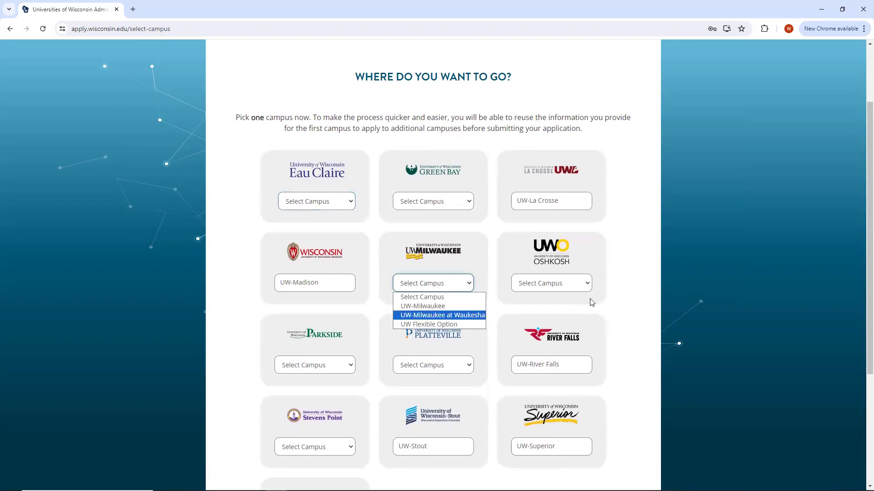
{"action": "left_click", "coordinate": [585, 285]}
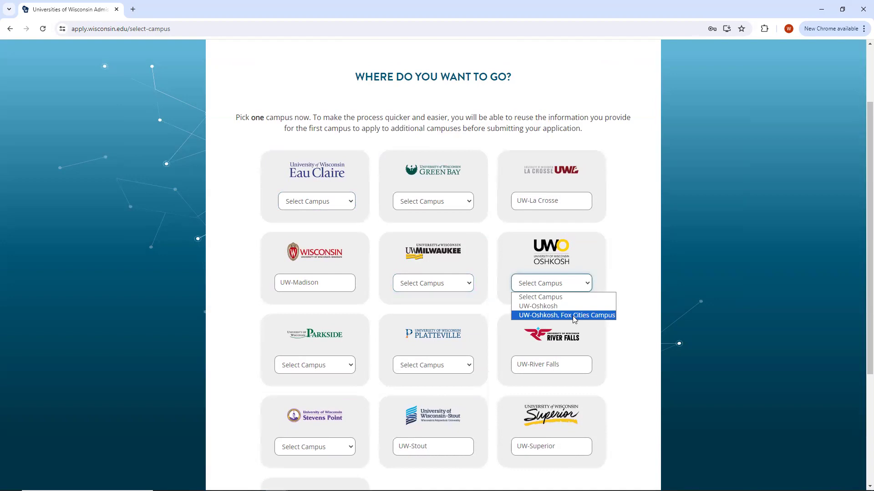
{"action": "left_click", "coordinate": [467, 367]}
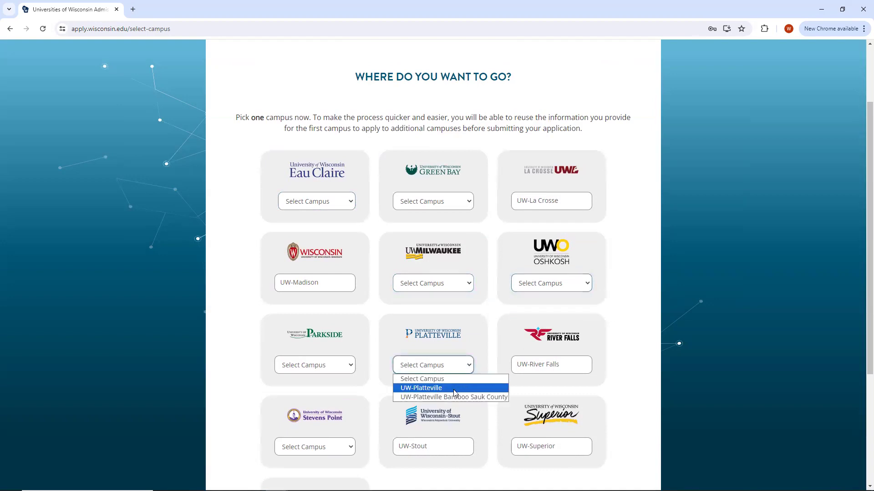
{"action": "left_click", "coordinate": [364, 328]}
{"action": "scroll", "coordinate": [365, 328], "scroll_direction": "down", "scroll_amount": 1}
{"action": "left_click", "coordinate": [347, 407]}
{"action": "scroll", "coordinate": [347, 407], "scroll_direction": "down", "scroll_amount": 1}
{"action": "left_click", "coordinate": [344, 366]}
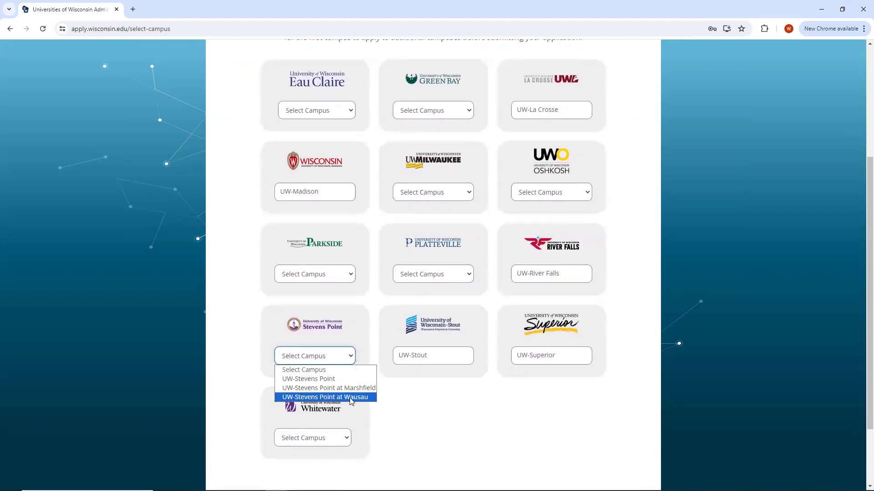
{"action": "left_click", "coordinate": [388, 319]}
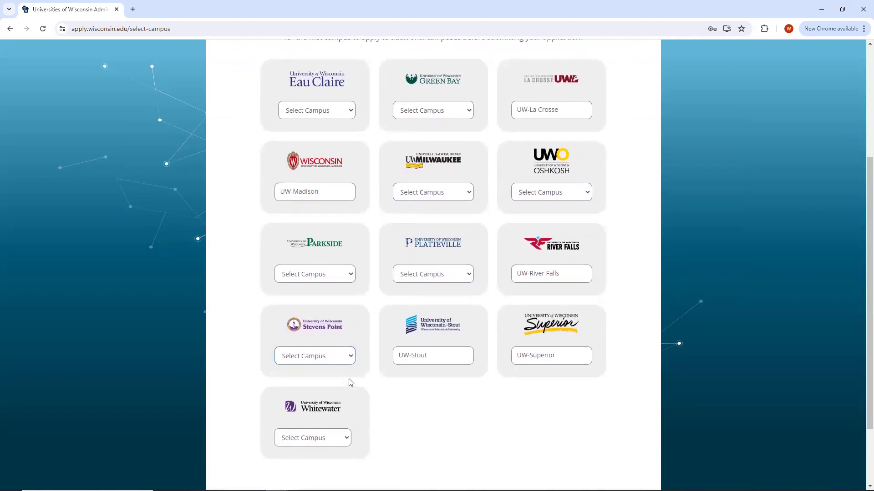
{"action": "scroll", "coordinate": [519, 366], "scroll_direction": "up", "scroll_amount": 2}
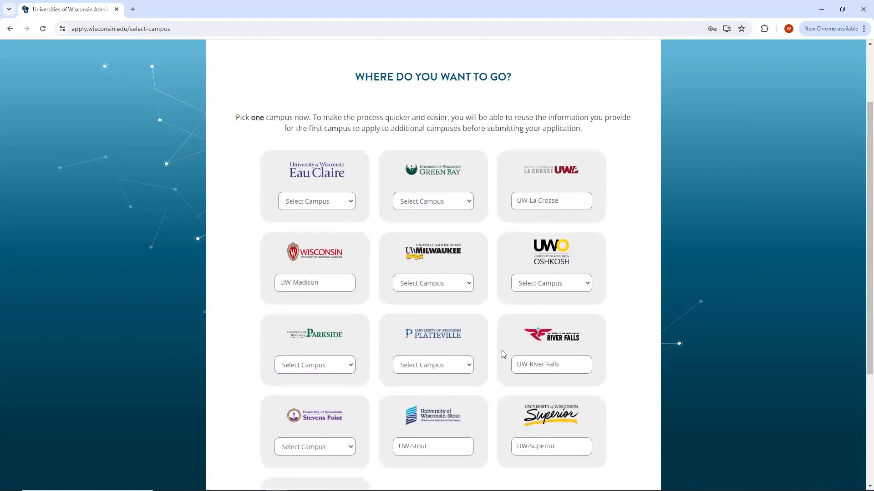
Select UW-Milwaukee as the campus and save the choice.
{"action": "left_click", "coordinate": [458, 291]}
{"action": "left_click", "coordinate": [452, 307]}
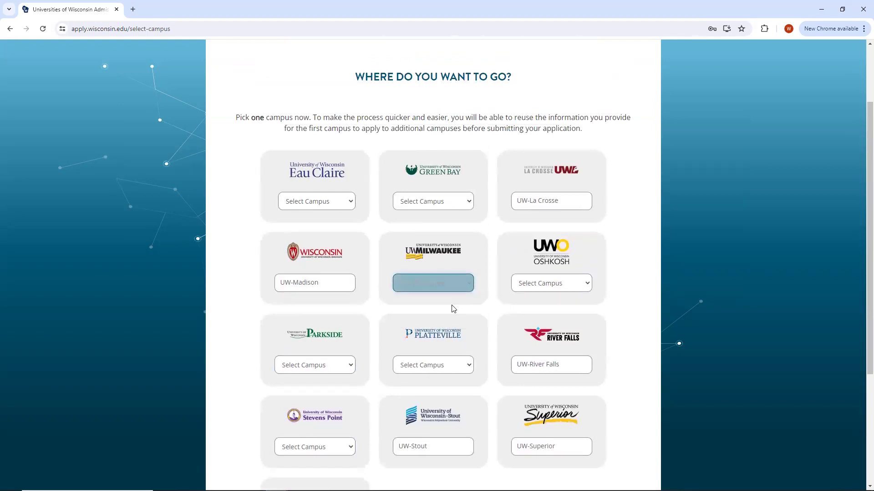
{"action": "scroll", "coordinate": [454, 308], "scroll_direction": "up", "scroll_amount": 2}
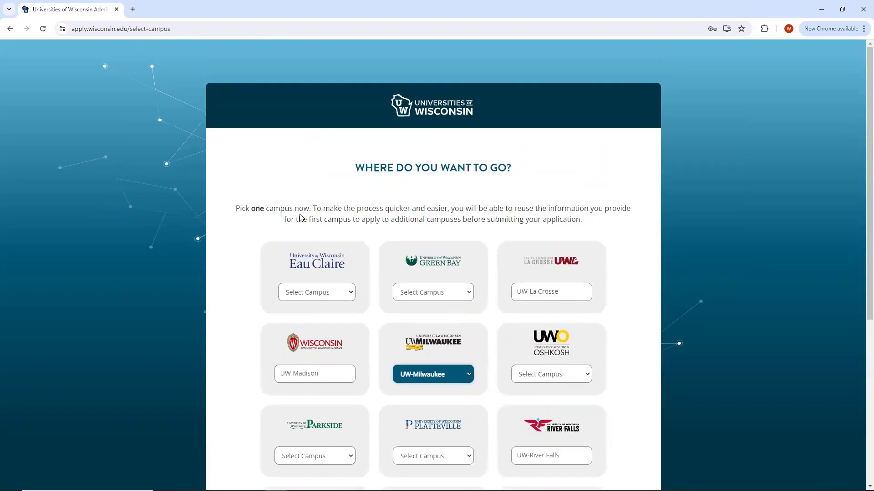
{"action": "scroll", "coordinate": [474, 353], "scroll_direction": "down", "scroll_amount": 1}
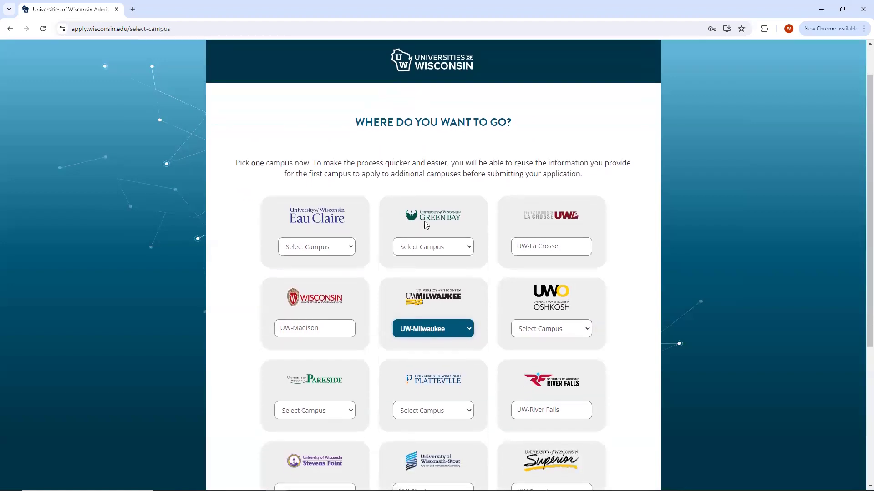
{"action": "scroll", "coordinate": [460, 333], "scroll_direction": "down", "scroll_amount": 5}
{"action": "left_click", "coordinate": [485, 431]}
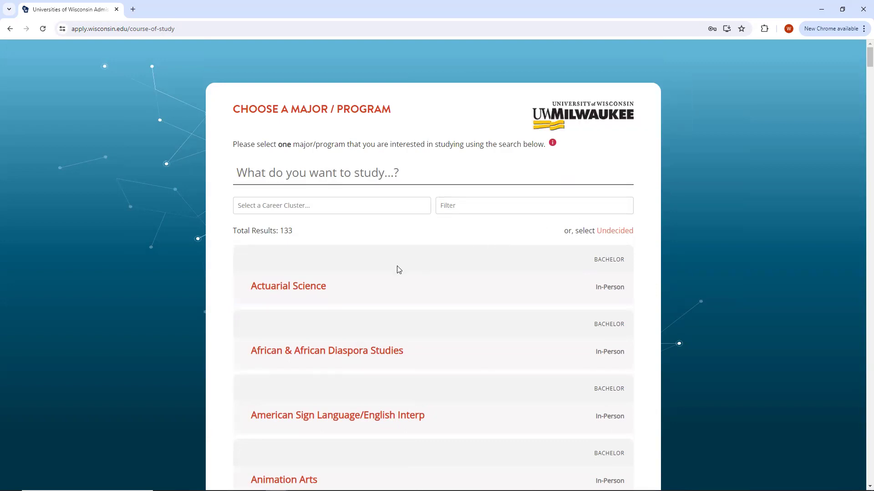
Select Undecided as the UW-Milwaukee major and save.
{"action": "scroll", "coordinate": [397, 267], "scroll_direction": "down", "scroll_amount": 6}
{"action": "scroll", "coordinate": [397, 267], "scroll_direction": "up", "scroll_amount": 4}
{"action": "scroll", "coordinate": [396, 265], "scroll_direction": "up", "scroll_amount": 2}
{"action": "scroll", "coordinate": [346, 271], "scroll_direction": "down", "scroll_amount": 2}
{"action": "scroll", "coordinate": [370, 267], "scroll_direction": "up", "scroll_amount": 2}
{"action": "left_click", "coordinate": [621, 232]}
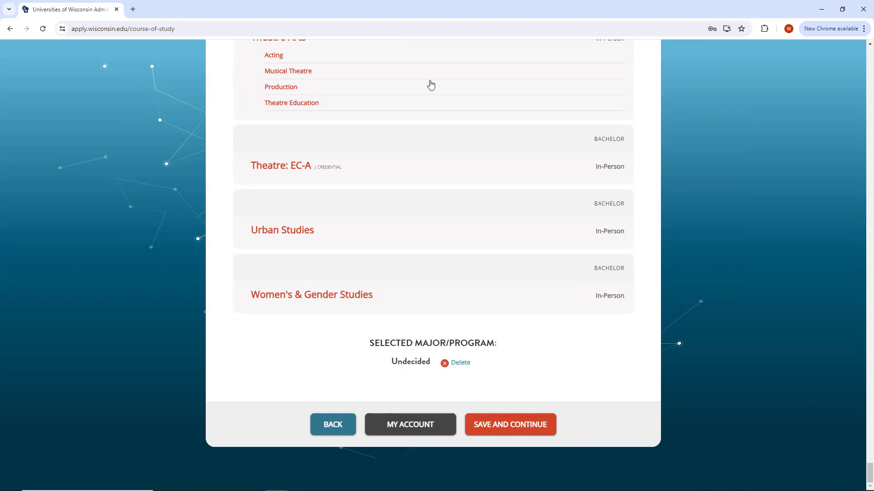
{"action": "left_click", "coordinate": [520, 430]}
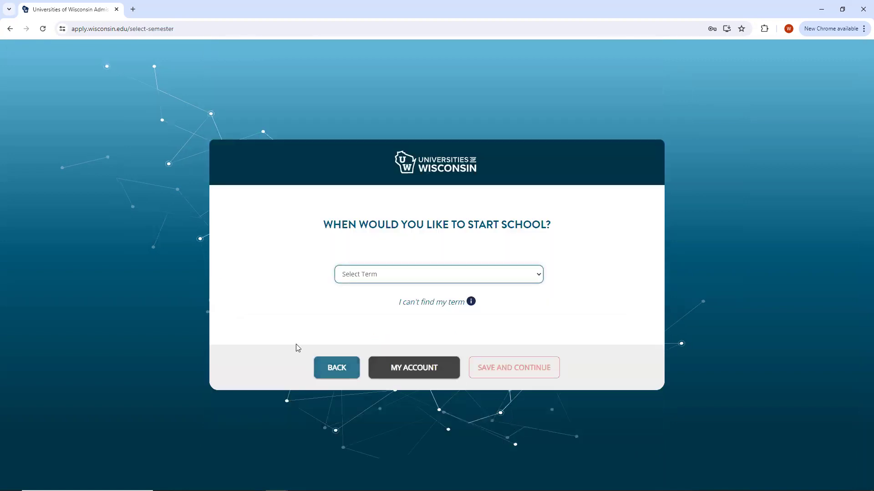
Choose Fall 2025 as the start term and save it to review the UW-Milwaukee choices.
{"action": "left_click", "coordinate": [448, 275]}
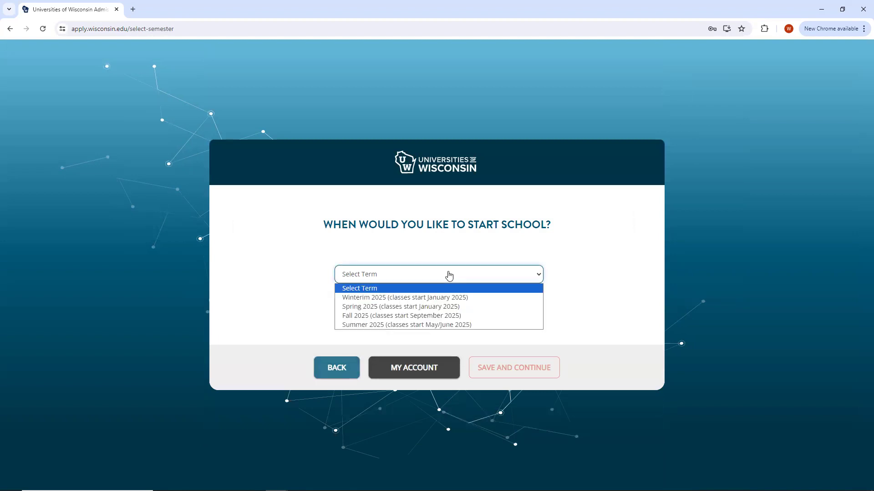
{"action": "left_click", "coordinate": [408, 317]}
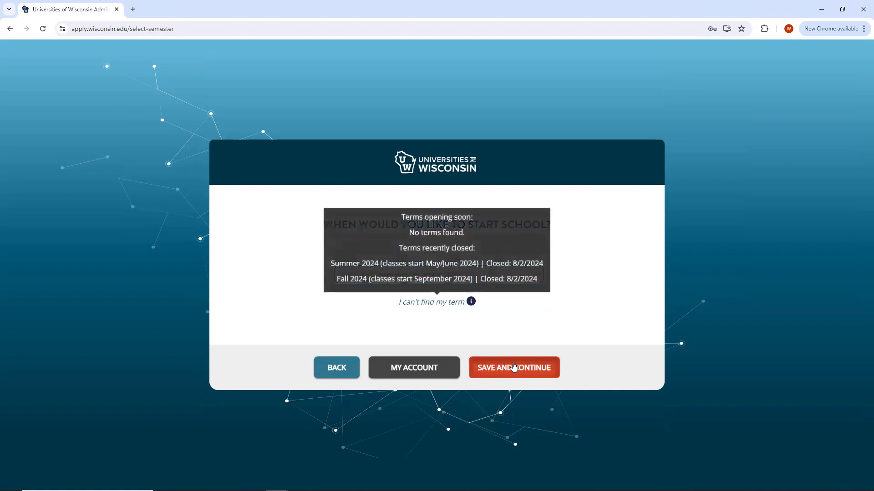
{"action": "left_click", "coordinate": [514, 367]}
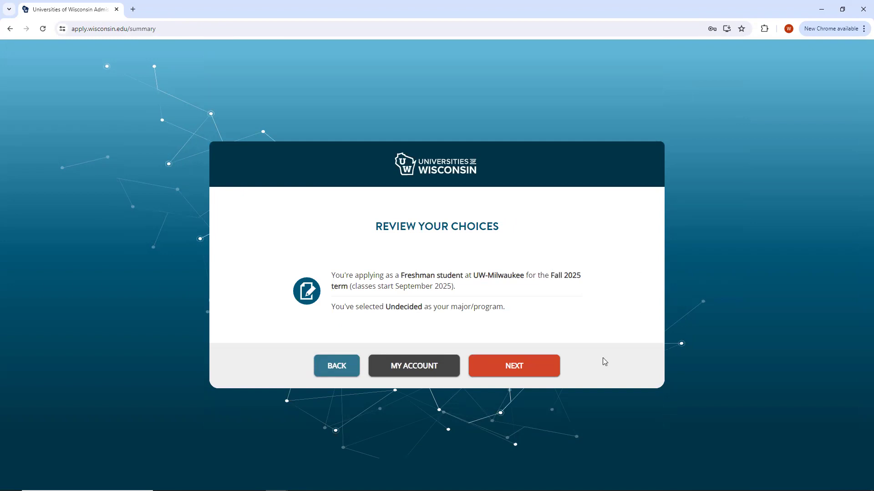
Begin the UW-Milwaukee application, then save progress and return to the account overview.
{"action": "left_click", "coordinate": [541, 366]}
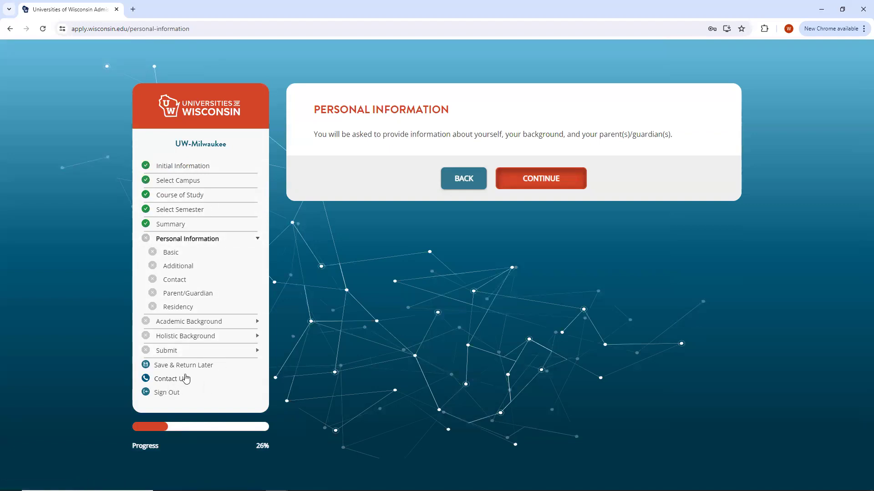
{"action": "left_click", "coordinate": [200, 366]}
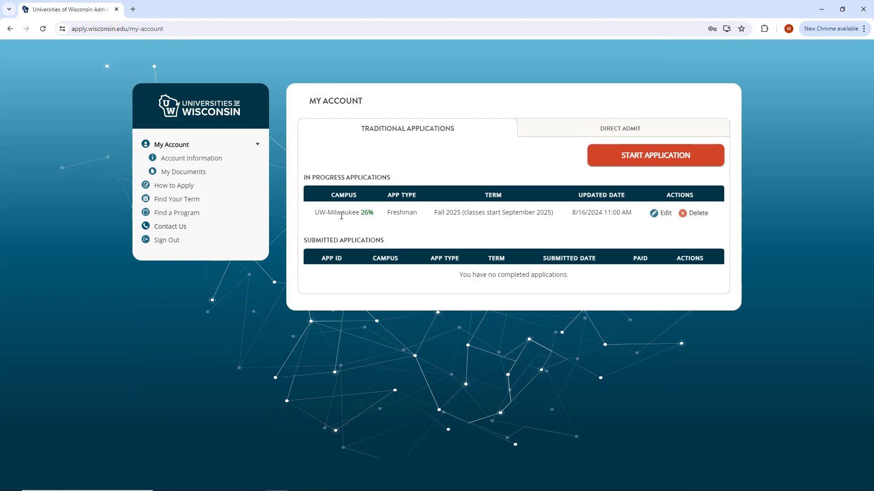
{"action": "left_click_drag", "start_coordinate": [359, 213], "coordinate": [384, 218]}
{"action": "left_click", "coordinate": [391, 212]}
Resume editing the UW-Milwaukee application, view the Contact Us details, and start Basic Information.
{"action": "left_click", "coordinate": [660, 214]}
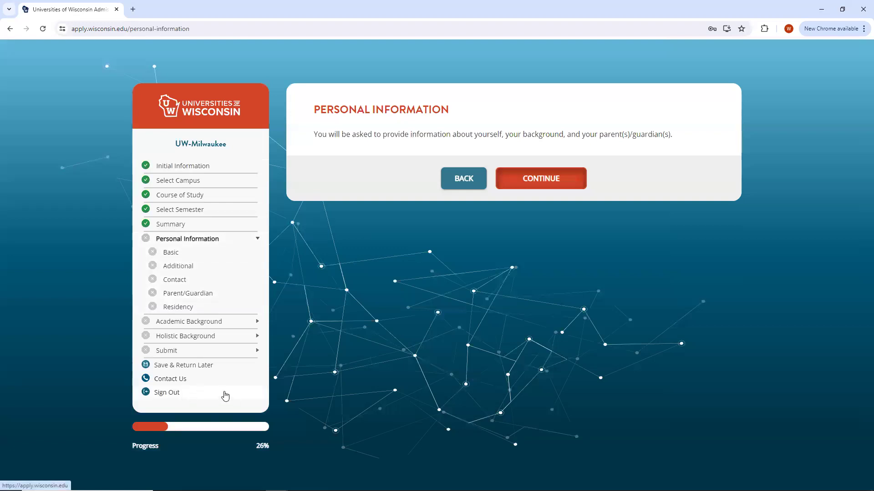
{"action": "left_click", "coordinate": [181, 381]}
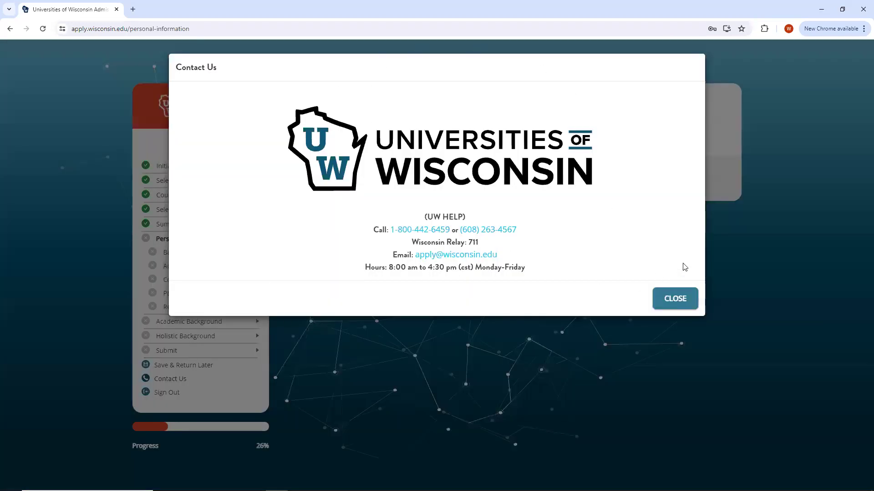
{"action": "left_click", "coordinate": [675, 298]}
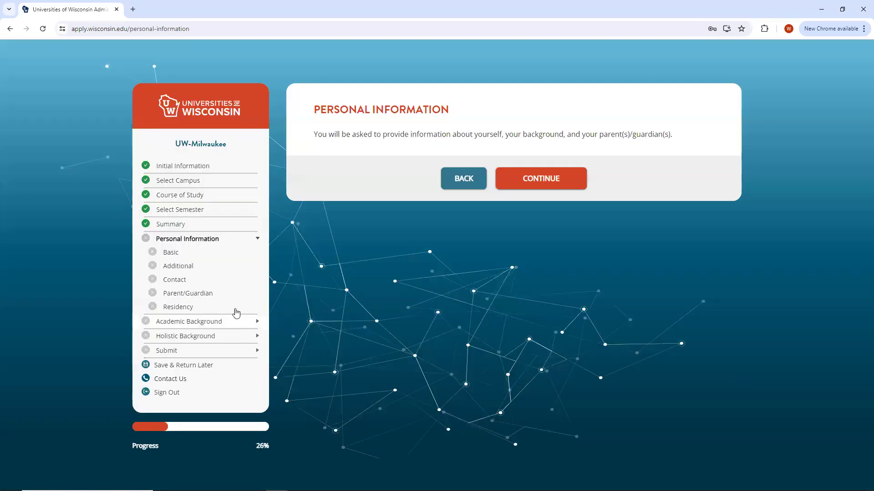
{"action": "left_click", "coordinate": [535, 181]}
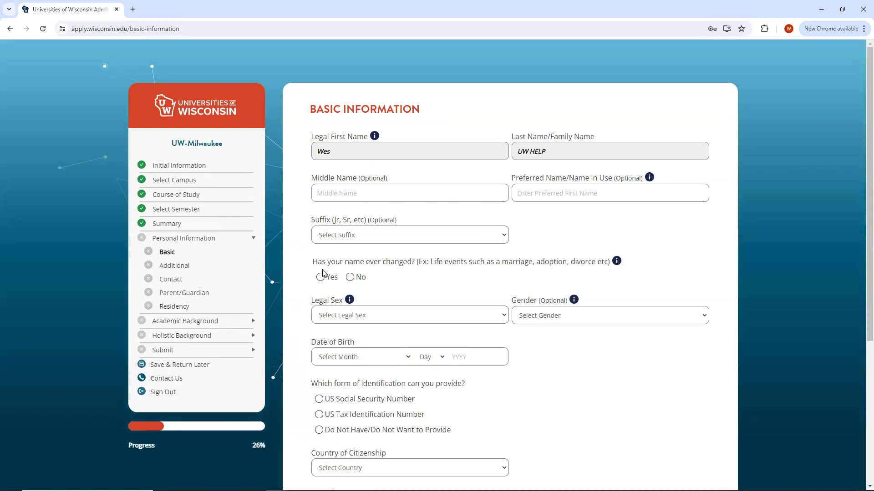
Answer No to name change, set legal sex to Male and birth date January 1, 2007.
{"action": "left_click", "coordinate": [352, 277]}
{"action": "left_click", "coordinate": [432, 315]}
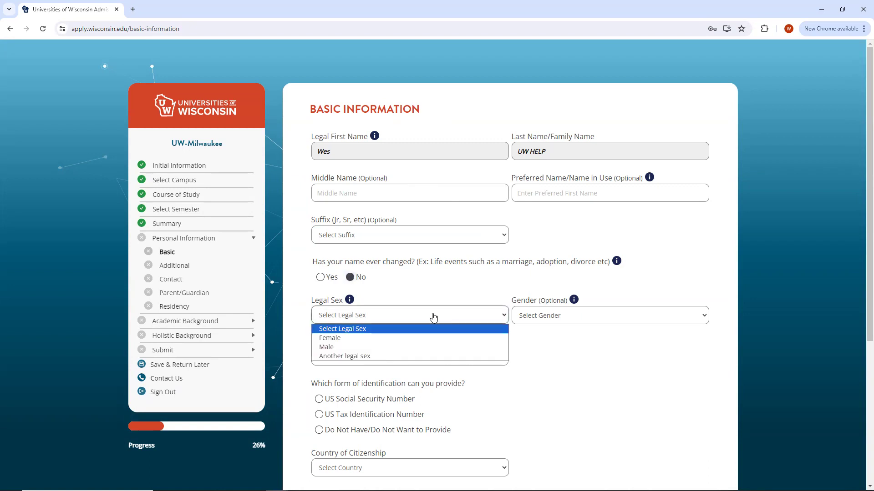
{"action": "left_click", "coordinate": [393, 348]}
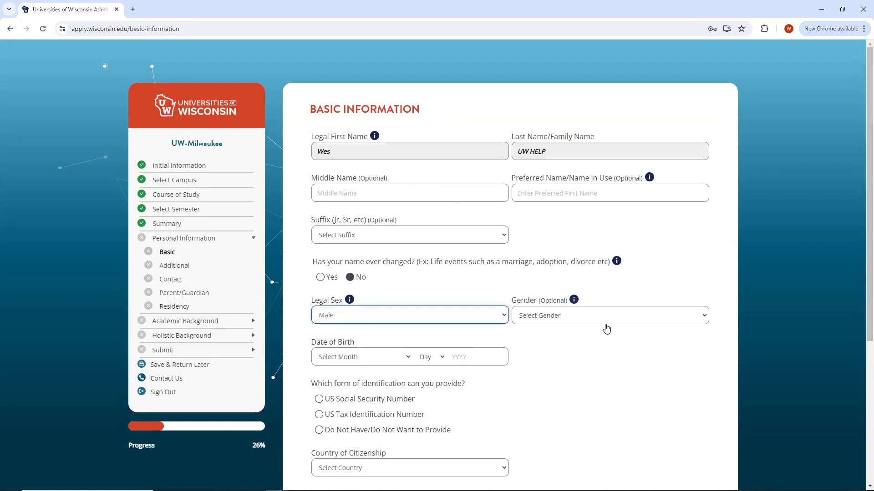
{"action": "scroll", "coordinate": [592, 337], "scroll_direction": "down", "scroll_amount": 1}
{"action": "left_click", "coordinate": [393, 312]}
{"action": "left_click", "coordinate": [368, 335]}
{"action": "left_click", "coordinate": [427, 313]}
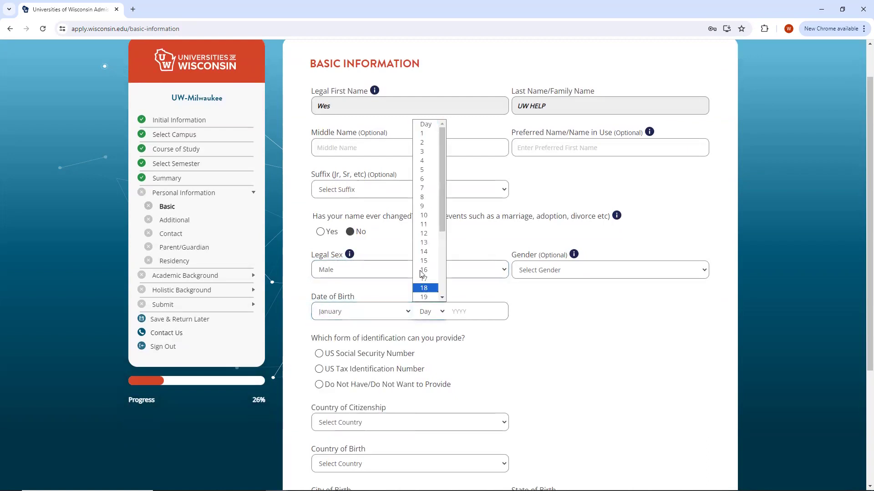
{"action": "left_click", "coordinate": [422, 133]}
{"action": "left_click", "coordinate": [475, 314]}
{"action": "type", "text": "2007"}
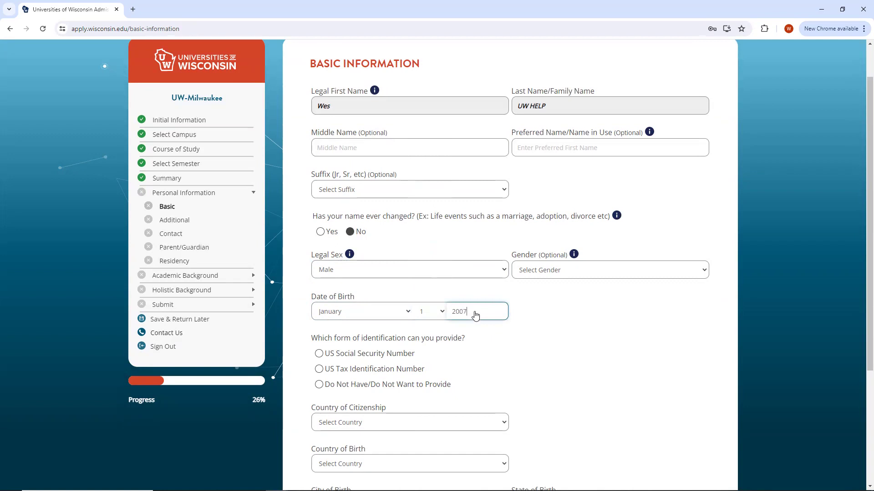
Choose Social Security Number as identification and enter and confirm the number.
{"action": "left_click", "coordinate": [319, 355]}
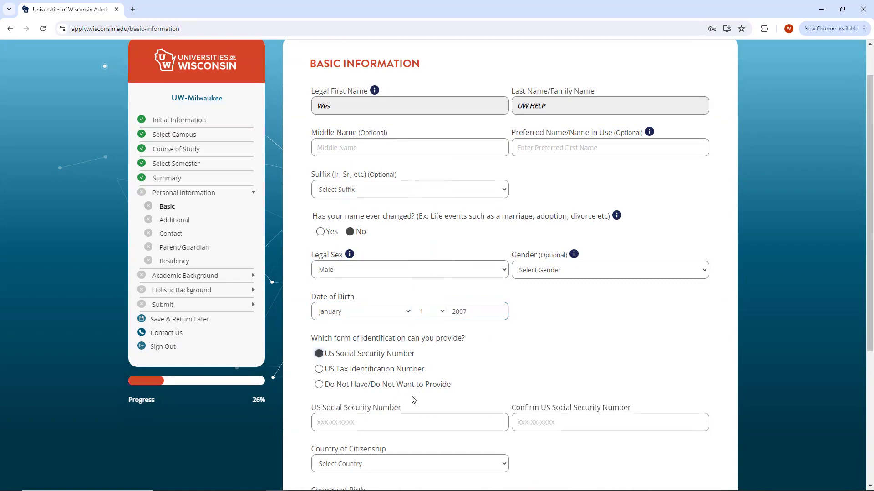
{"action": "left_click", "coordinate": [366, 425]}
{"action": "type", "text": "123-45-6789"}
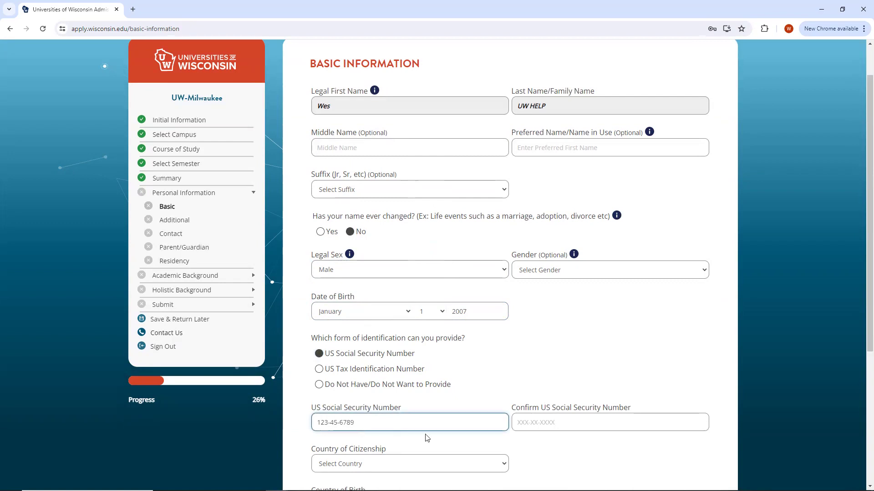
{"action": "left_click", "coordinate": [579, 431]}
{"action": "type", "text": "123-45-6789"}
Set citizenship and birth country to United States and birth city to Madison.
{"action": "scroll", "coordinate": [376, 442], "scroll_direction": "down", "scroll_amount": 1}
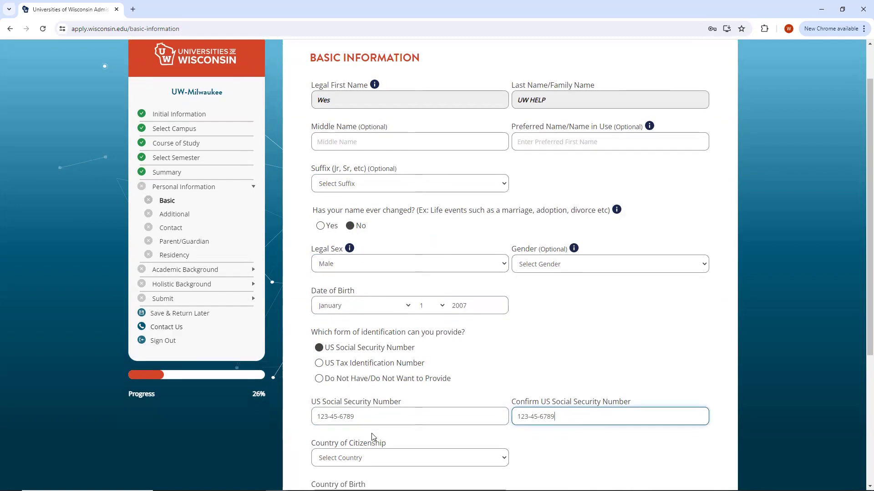
{"action": "left_click", "coordinate": [399, 417]}
{"action": "key", "text": "Down"}
{"action": "key", "text": "Down"}
{"action": "key", "text": "Return"}
{"action": "left_click", "coordinate": [431, 460]}
{"action": "key", "text": "Down"}
{"action": "key", "text": "Down"}
{"action": "key", "text": "Return"}
{"action": "scroll", "coordinate": [432, 458], "scroll_direction": "down", "scroll_amount": 2}
{"action": "left_click", "coordinate": [437, 414]}
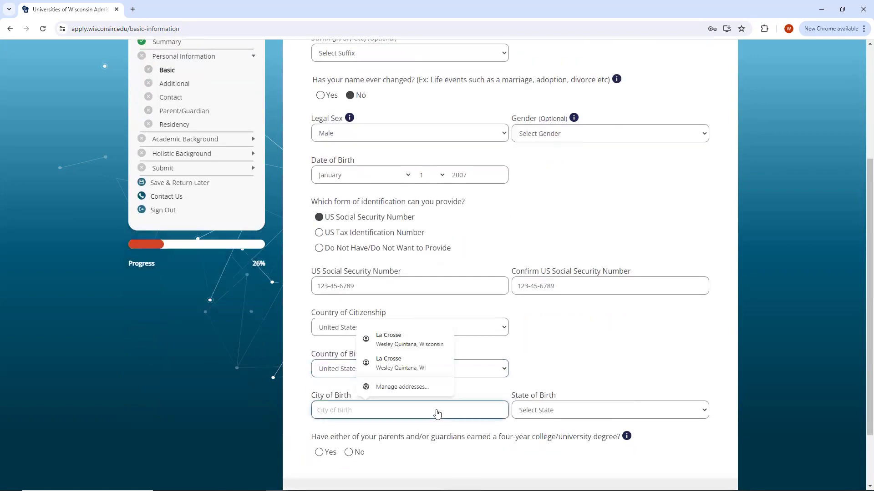
{"action": "type", "text": "Madison"}
{"action": "key", "text": "Tab"}
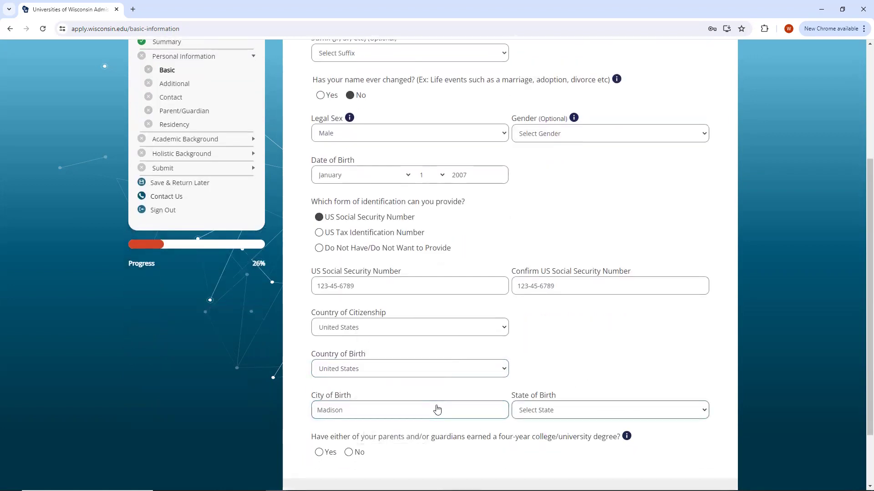
Set birth state to Wisconsin, answer No to parents' degree, and save Basic Information.
{"action": "scroll", "coordinate": [595, 438], "scroll_direction": "up", "scroll_amount": 2}
{"action": "scroll", "coordinate": [592, 434], "scroll_direction": "down", "scroll_amount": 2}
{"action": "left_click", "coordinate": [575, 411]}
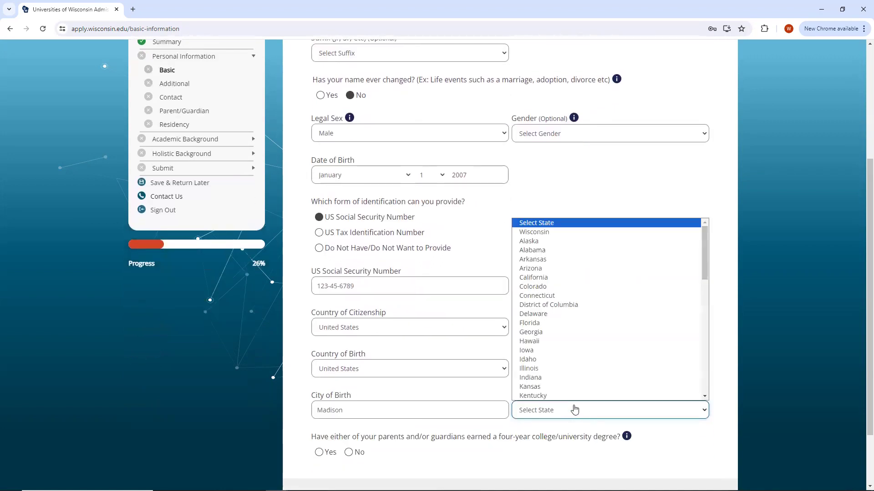
{"action": "left_click", "coordinate": [537, 231]}
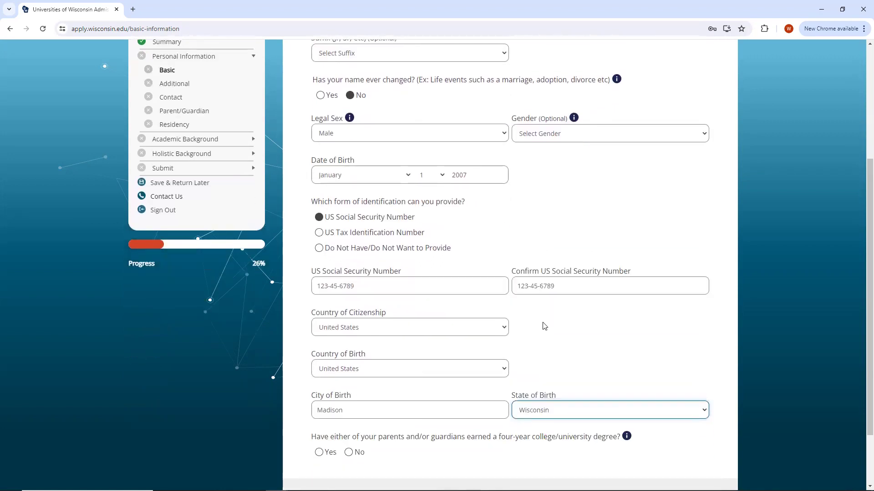
{"action": "scroll", "coordinate": [542, 326], "scroll_direction": "down", "scroll_amount": 2}
{"action": "mouse_move", "coordinate": [624, 362]}
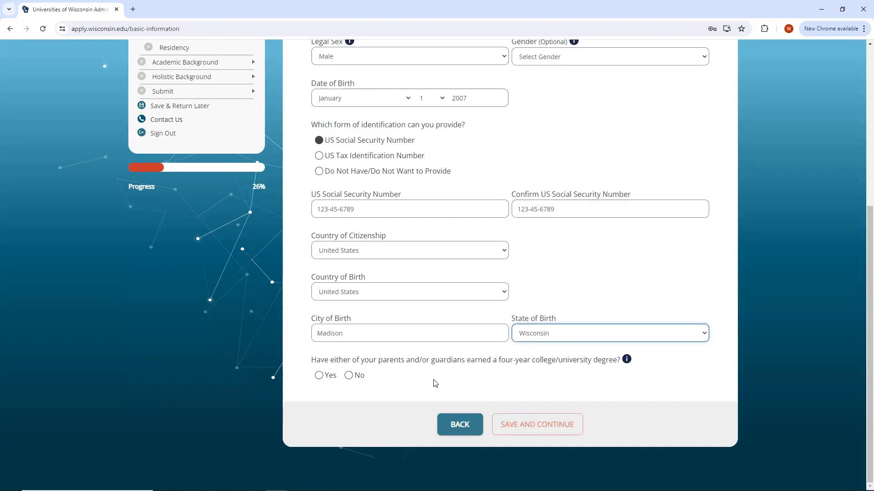
{"action": "left_click", "coordinate": [348, 375]}
{"action": "left_click", "coordinate": [579, 423]}
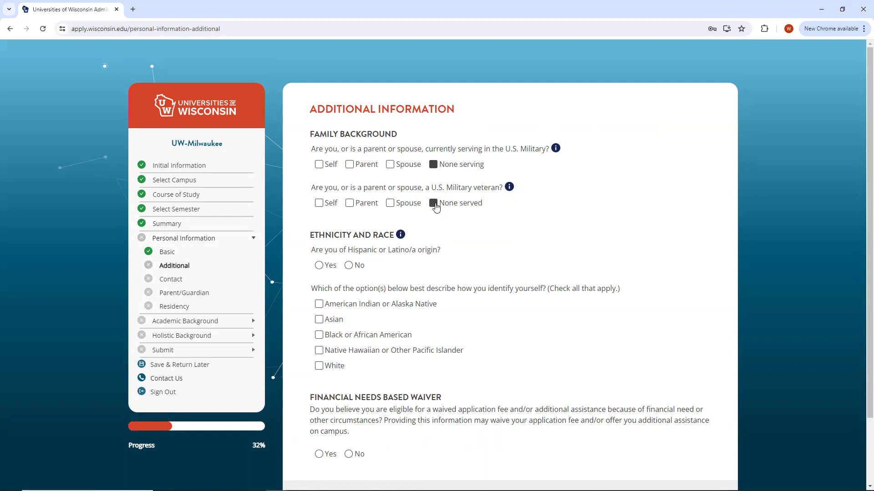
Answer Yes to Hispanic origin, marking Mexican American, and select White as race.
{"action": "left_click", "coordinate": [324, 267]}
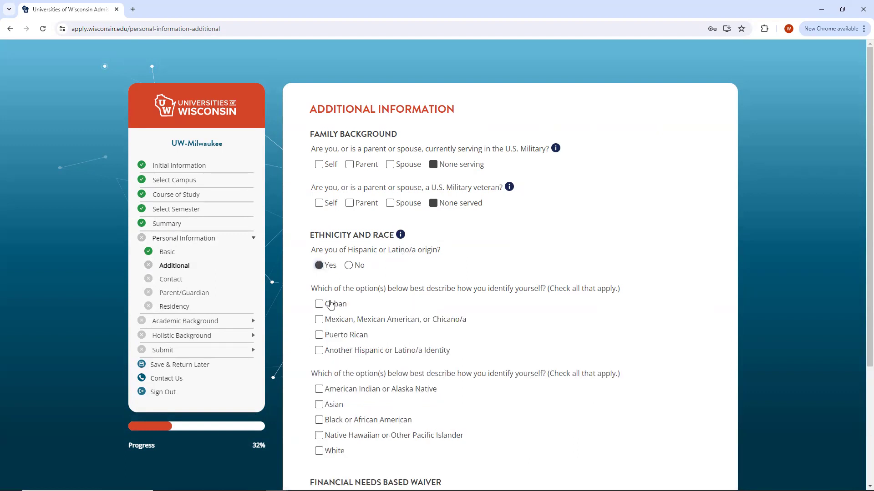
{"action": "left_click", "coordinate": [319, 320]}
{"action": "scroll", "coordinate": [469, 296], "scroll_direction": "down", "scroll_amount": 1}
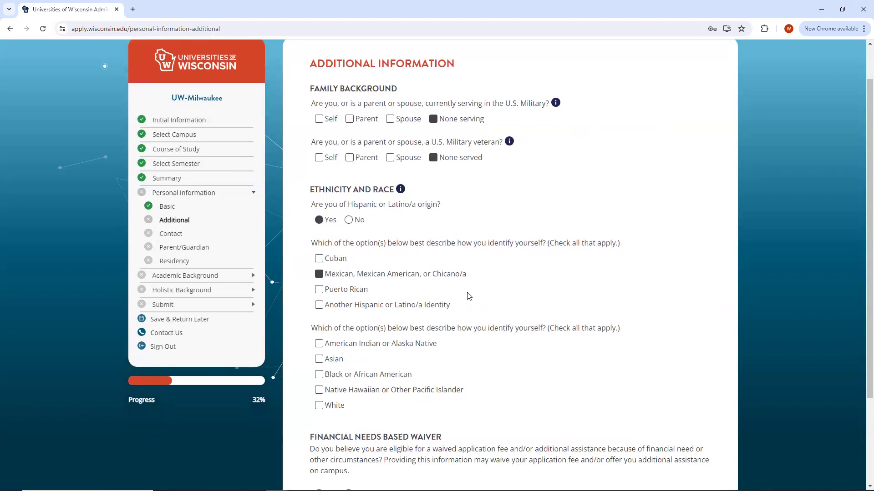
{"action": "left_click", "coordinate": [320, 406]}
{"action": "scroll", "coordinate": [496, 290], "scroll_direction": "down", "scroll_amount": 2}
{"action": "scroll", "coordinate": [505, 300], "scroll_direction": "down", "scroll_amount": 1}
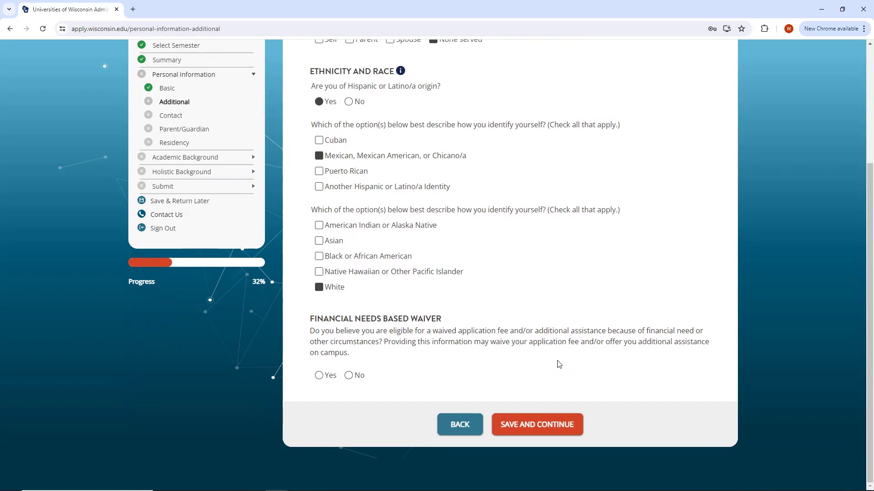
Set the financial-need fee waiver answer to No and save Additional Information.
{"action": "left_click", "coordinate": [319, 376]}
{"action": "scroll", "coordinate": [456, 368], "scroll_direction": "down", "scroll_amount": 1}
{"action": "scroll", "coordinate": [457, 367], "scroll_direction": "down", "scroll_amount": 2}
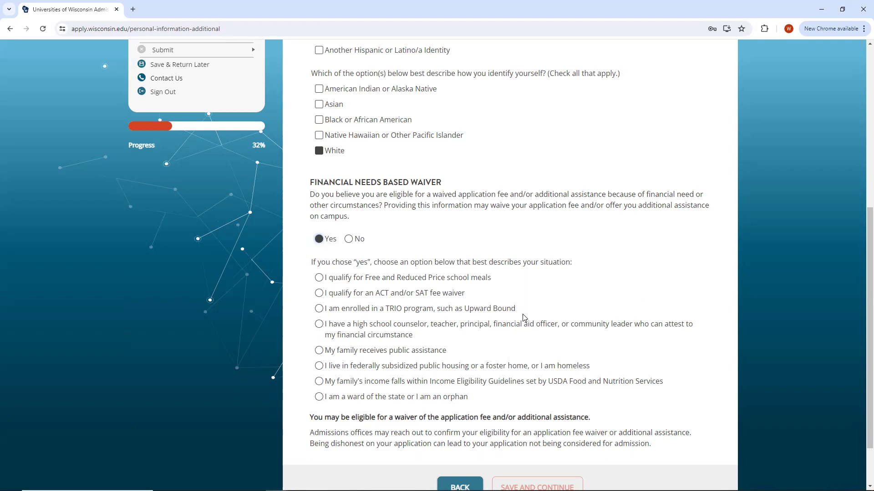
{"action": "left_click", "coordinate": [349, 239]}
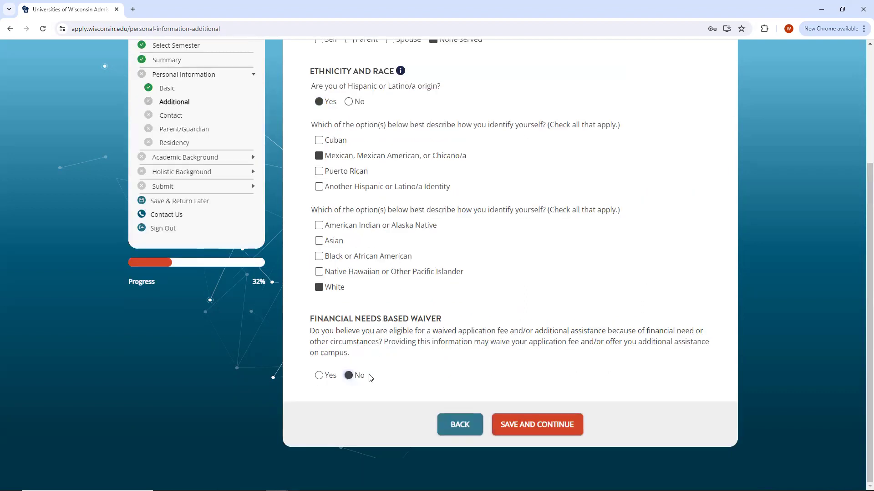
{"action": "left_click", "coordinate": [544, 428]}
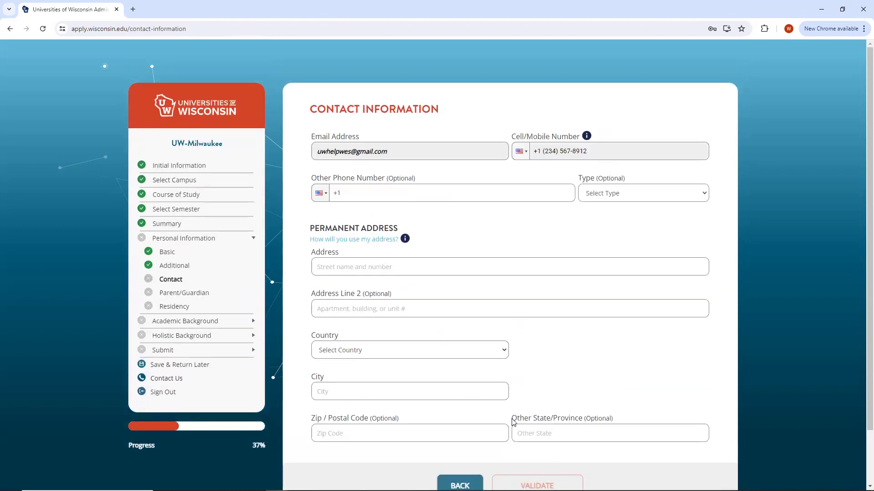
Fill the permanent address from the saved 1600 street suggestion, with United States, Wisconsin, city and zip.
{"action": "left_click", "coordinate": [372, 266]}
{"action": "type", "text": "1600"}
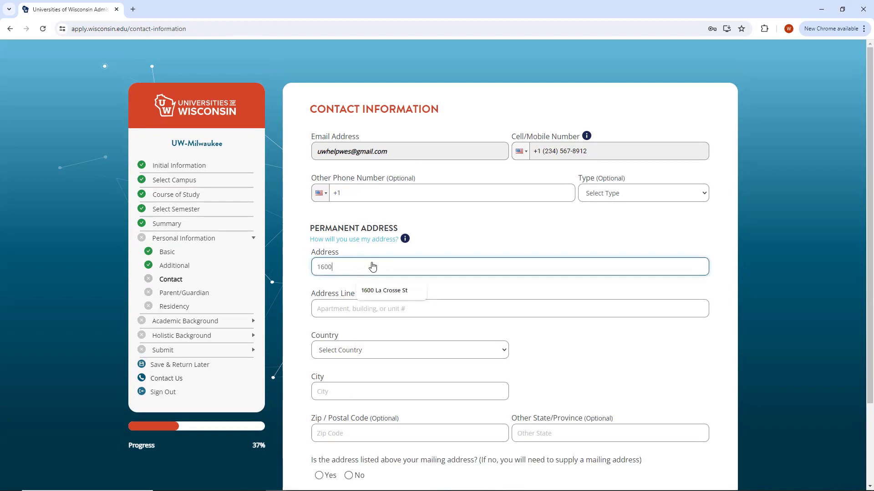
{"action": "left_click", "coordinate": [388, 291]}
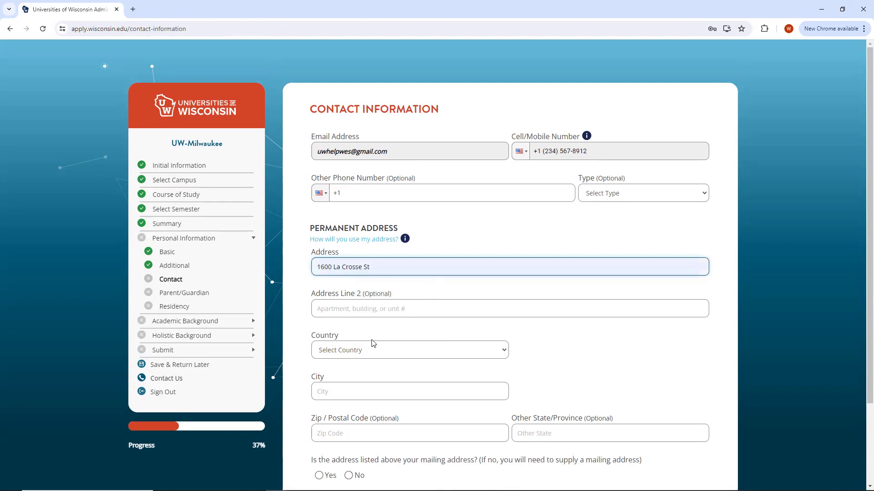
{"action": "left_click", "coordinate": [376, 351]}
{"action": "left_click", "coordinate": [339, 181]}
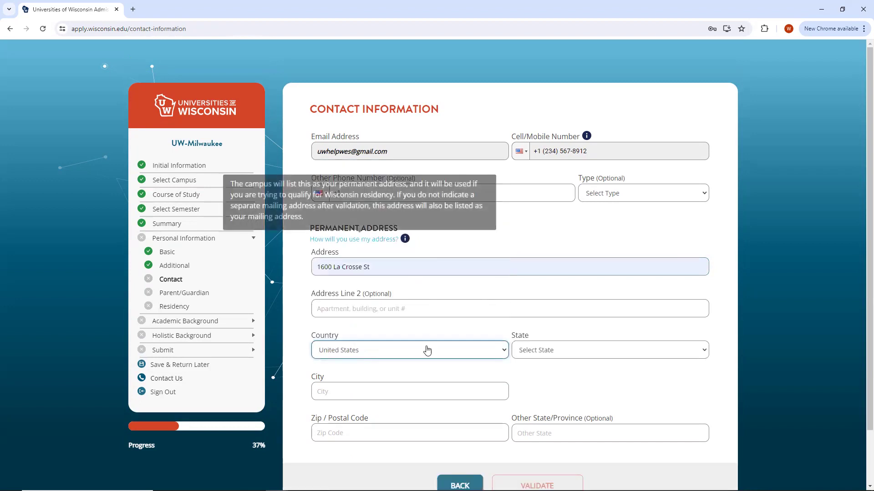
{"action": "left_click", "coordinate": [536, 353]}
{"action": "left_click", "coordinate": [534, 172]}
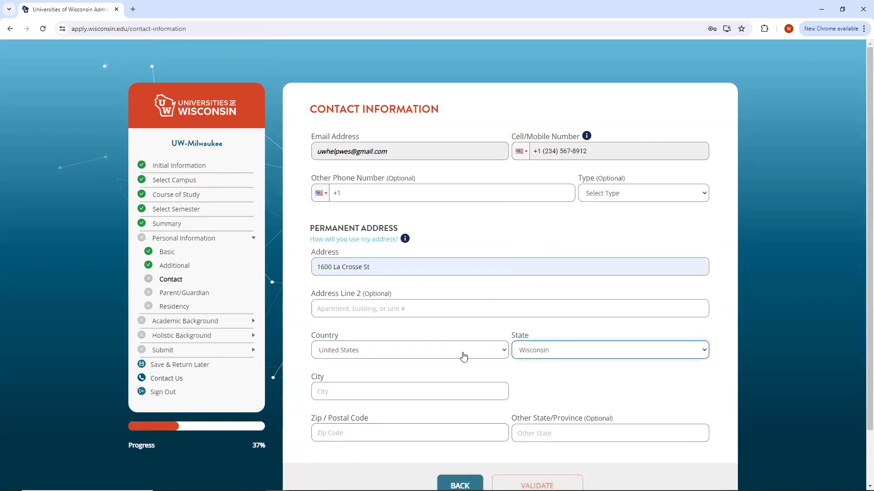
{"action": "left_click", "coordinate": [425, 398]}
{"action": "left_click", "coordinate": [410, 416]}
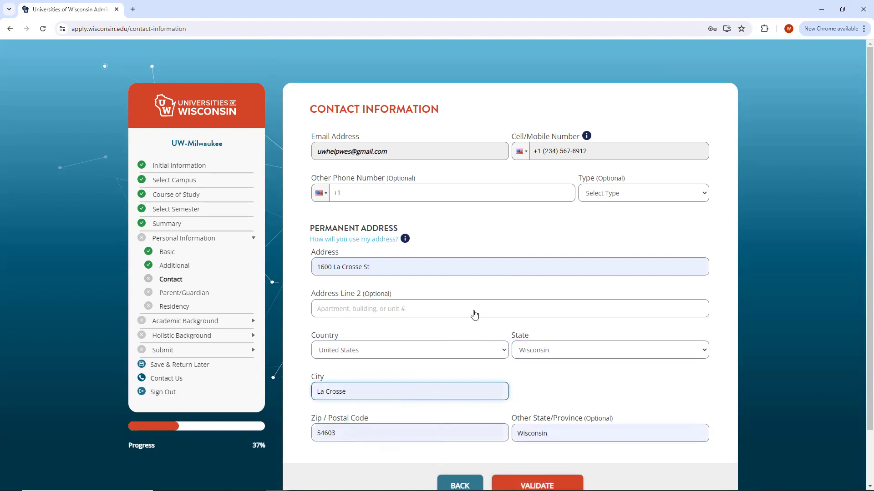
Validate the address, confirm it is correct and also the mailing address, and save.
{"action": "scroll", "coordinate": [474, 312], "scroll_direction": "down", "scroll_amount": 2}
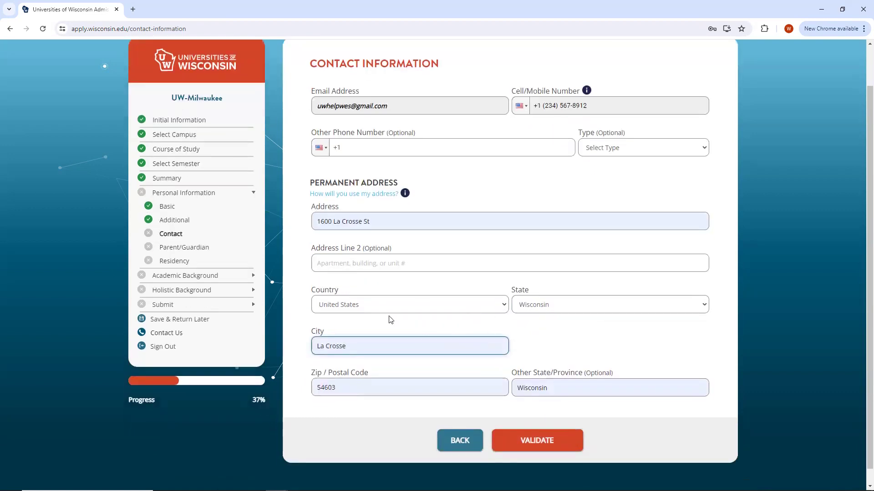
{"action": "left_click", "coordinate": [528, 439]}
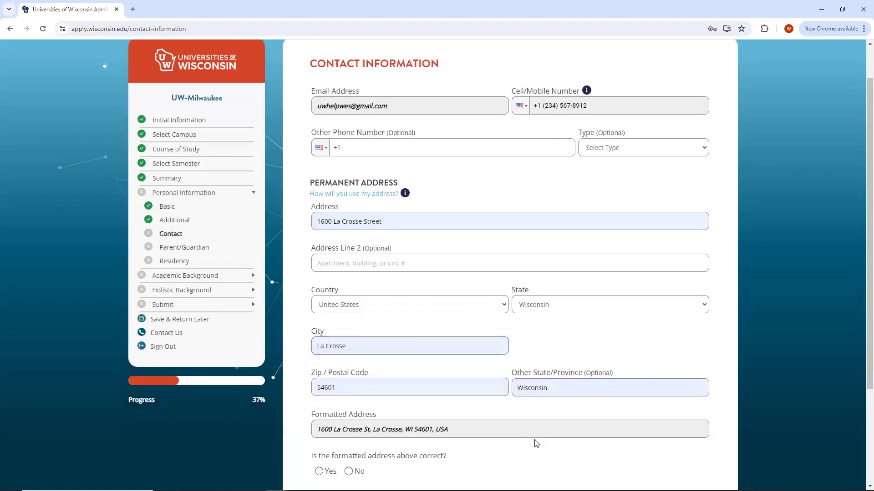
{"action": "scroll", "coordinate": [359, 334], "scroll_direction": "down", "scroll_amount": 2}
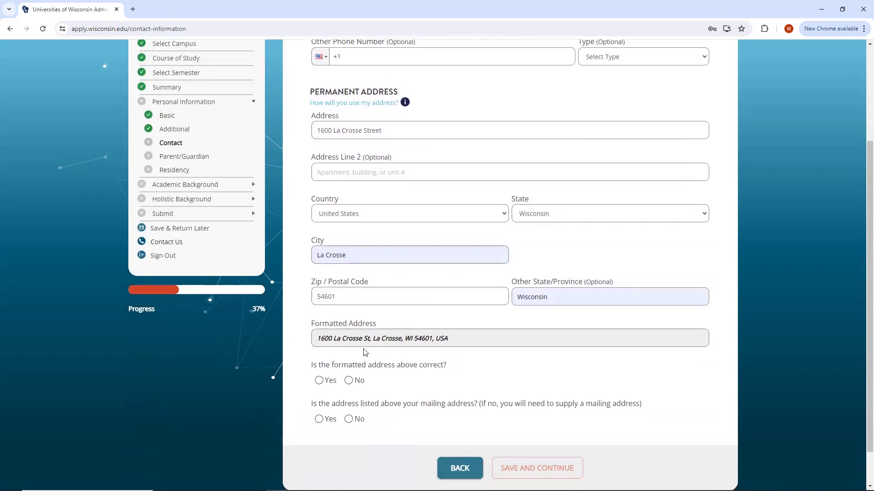
{"action": "left_click", "coordinate": [318, 380]}
{"action": "left_click", "coordinate": [319, 419]}
{"action": "left_click", "coordinate": [551, 469]}
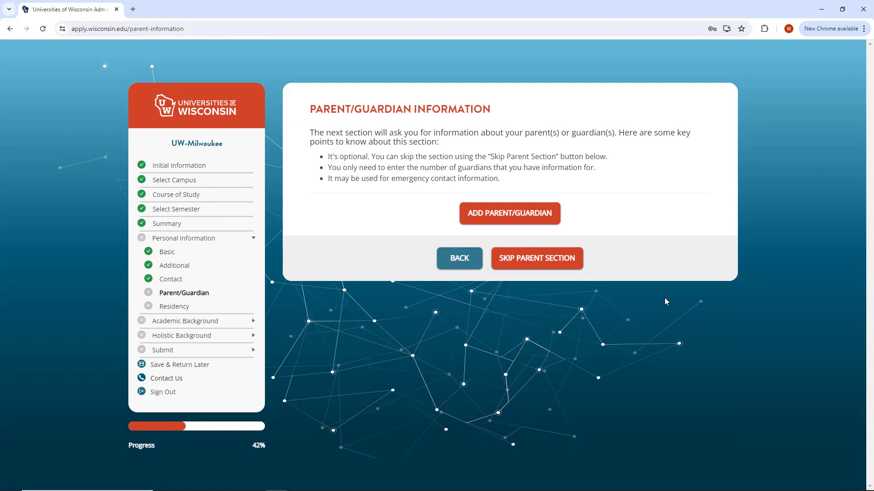
Add a parent/guardian with the mother's first and last name and relationship Mother.
{"action": "left_click", "coordinate": [525, 214]}
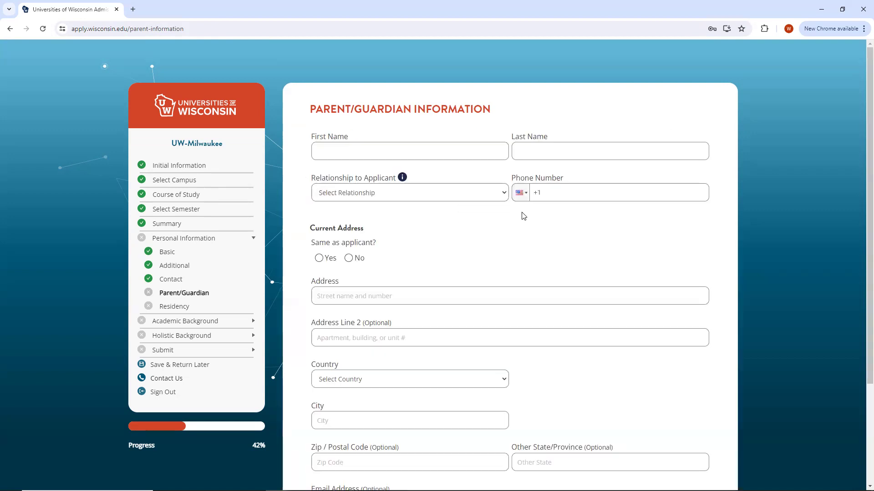
{"action": "left_click", "coordinate": [394, 153]}
{"action": "left_click", "coordinate": [396, 127]}
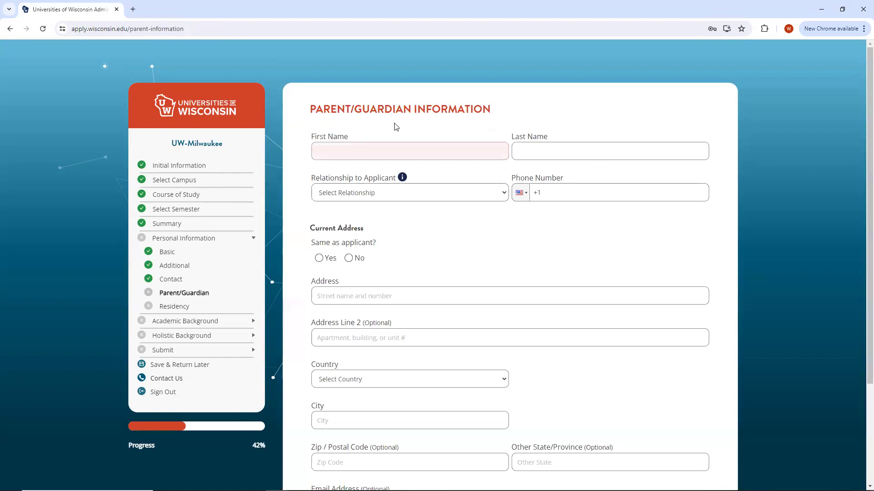
{"action": "left_click", "coordinate": [365, 156]}
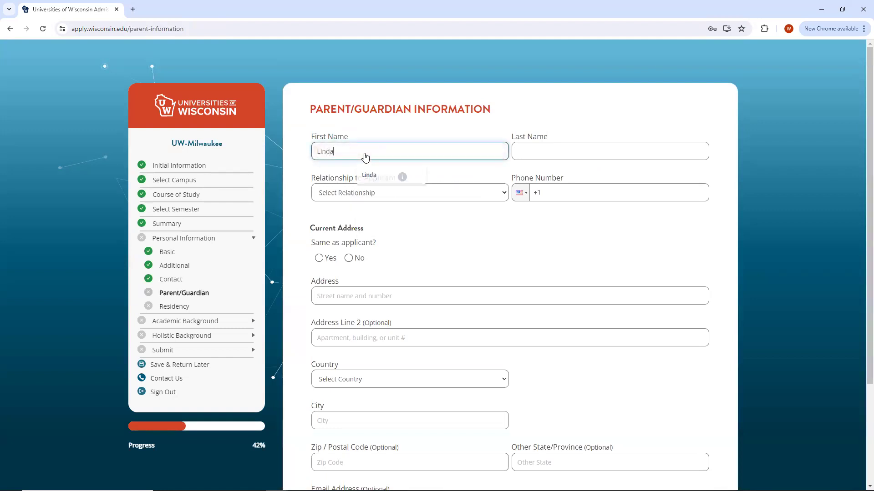
{"action": "key", "text": "Tab"}
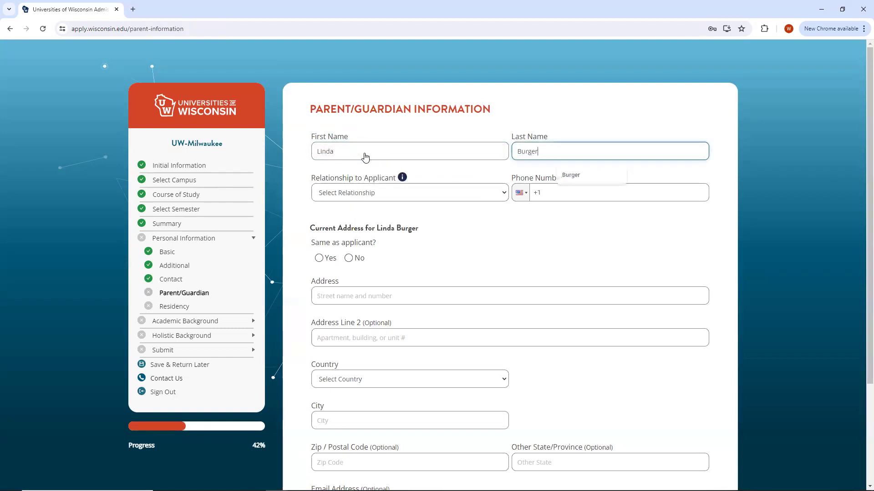
{"action": "left_click", "coordinate": [396, 200]}
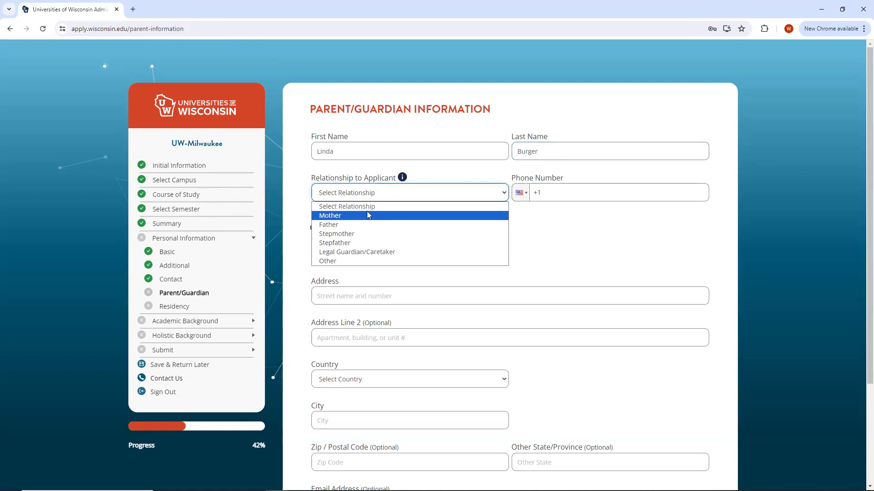
{"action": "left_click", "coordinate": [368, 212]}
Start entering the mother's phone number and erase the mistyped digits.
{"action": "left_click", "coordinate": [580, 199]}
{"action": "type", "text": "123456"}
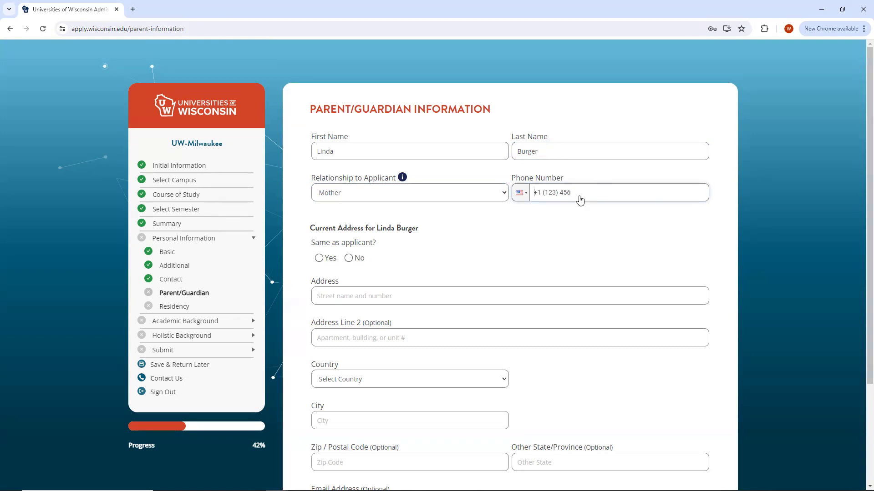
{"action": "left_click_drag", "start_coordinate": [579, 199], "coordinate": [519, 201]}
{"action": "key", "text": "BackSpace"}
{"action": "scroll", "coordinate": [520, 201], "scroll_direction": "down", "scroll_amount": 1}
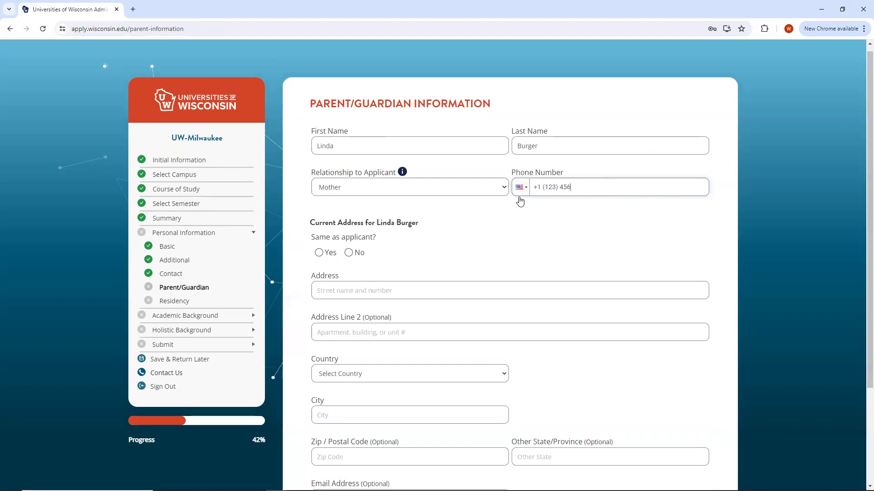
{"action": "scroll", "coordinate": [520, 200], "scroll_direction": "down", "scroll_amount": 3}
{"action": "scroll", "coordinate": [522, 199], "scroll_direction": "up", "scroll_amount": 3}
{"action": "key", "text": "BackSpace"}
{"action": "key", "text": "BackSpace"}
{"action": "key", "text": "BackSpace"}
{"action": "key", "text": "BackSpace"}
{"action": "key", "text": "BackSpace"}
{"action": "key", "text": "BackSpace"}
{"action": "key", "text": "BackSpace"}
{"action": "key", "text": "BackSpace"}
{"action": "key", "text": "BackSpace"}
{"action": "key", "text": "BackSpace"}
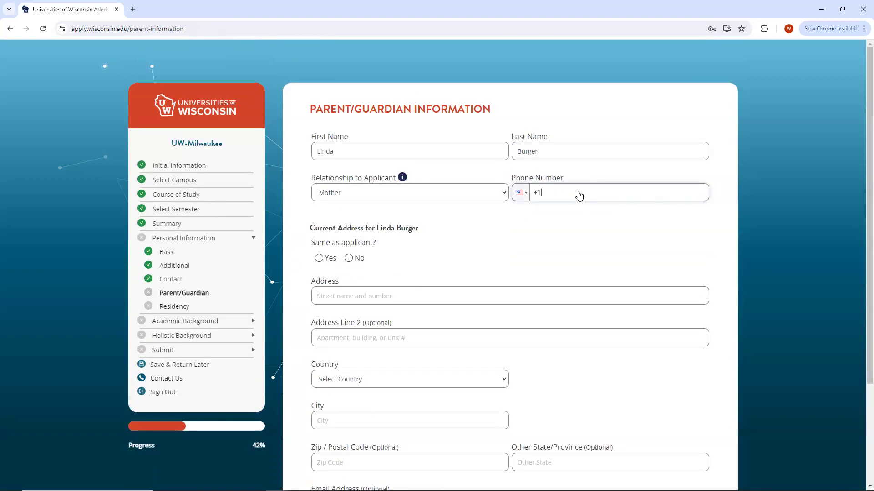
{"action": "scroll", "coordinate": [580, 196], "scroll_direction": "down", "scroll_amount": 3}
{"action": "scroll", "coordinate": [578, 194], "scroll_direction": "up", "scroll_amount": 2}
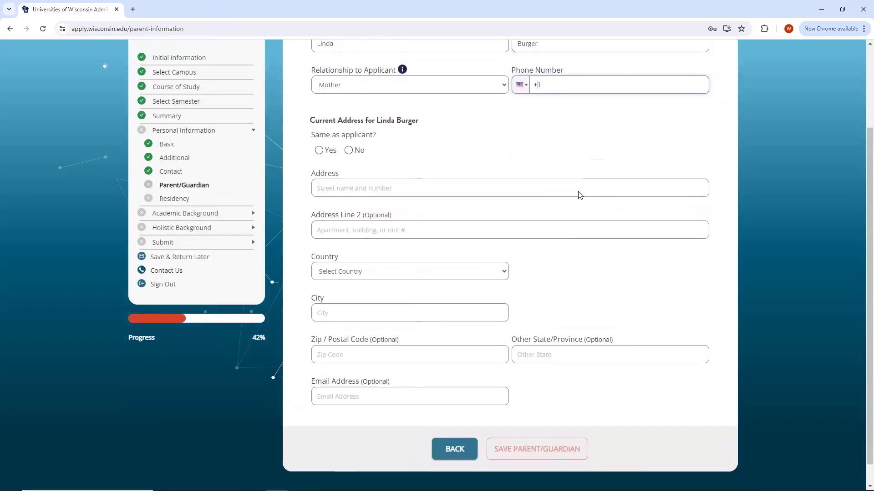
{"action": "left_click", "coordinate": [550, 152]}
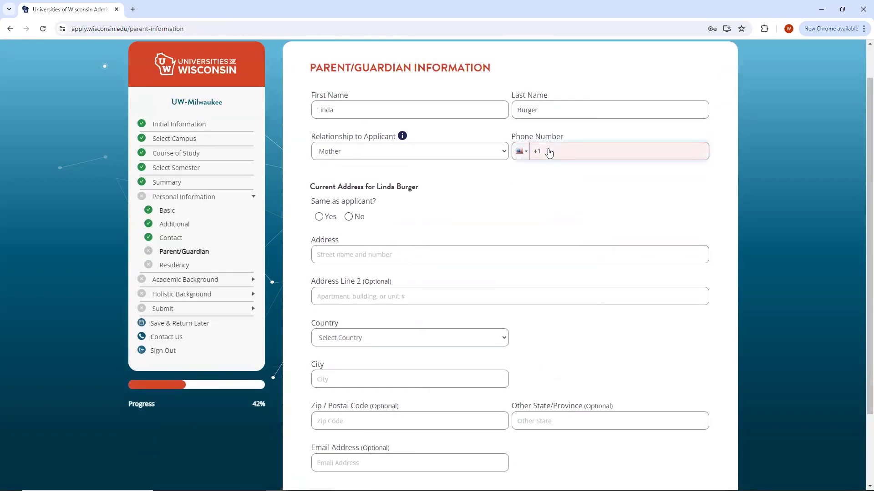
{"action": "scroll", "coordinate": [549, 152], "scroll_direction": "down", "scroll_amount": 2}
{"action": "scroll", "coordinate": [549, 151], "scroll_direction": "up", "scroll_amount": 2}
Mark her address same as the applicant's, enter the full phone number, and save the entry.
{"action": "left_click", "coordinate": [501, 150]}
{"action": "left_click", "coordinate": [545, 160]}
{"action": "left_click", "coordinate": [320, 217]}
{"action": "left_click", "coordinate": [500, 197]}
{"action": "left_click", "coordinate": [561, 195]}
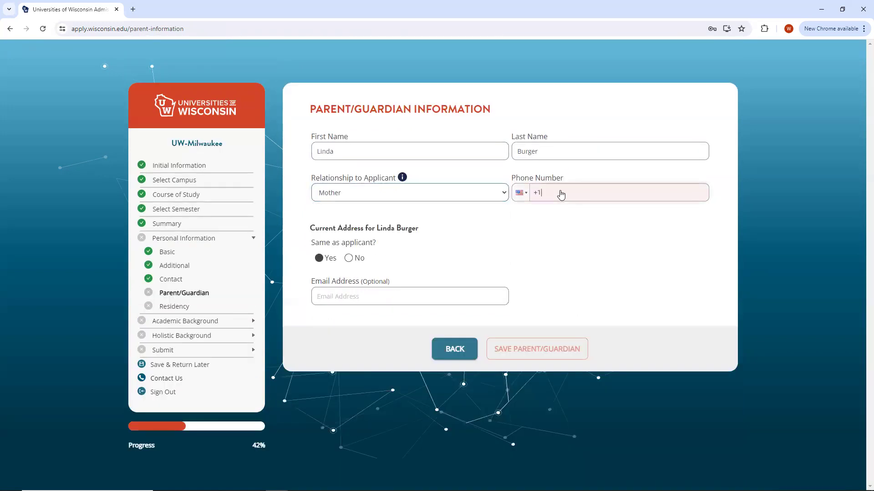
{"action": "type", "text": "555) 555-5555"}
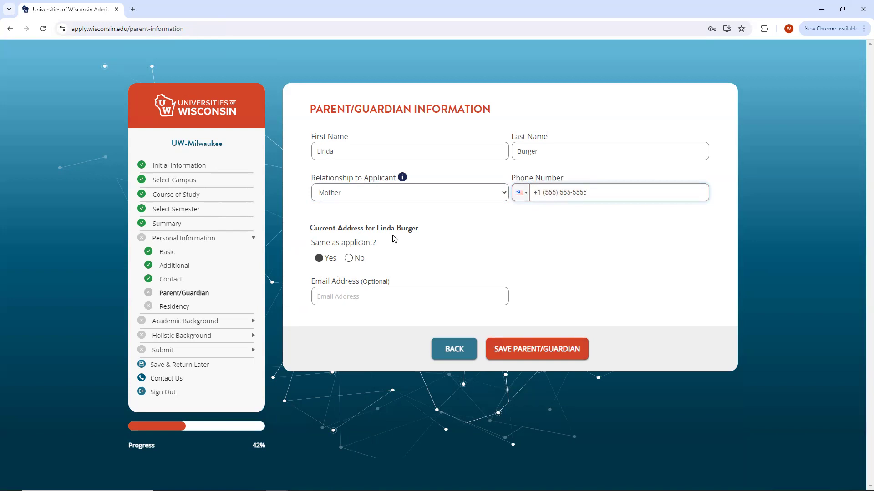
{"action": "left_click", "coordinate": [540, 349]}
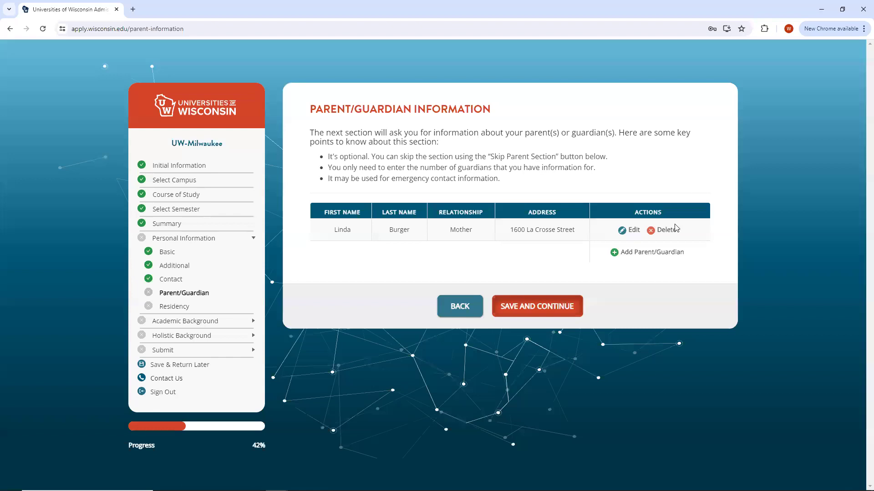
Continue to Residency, answer Yes to in-state tuition qualification, and add a parent for residency.
{"action": "left_click", "coordinate": [534, 309]}
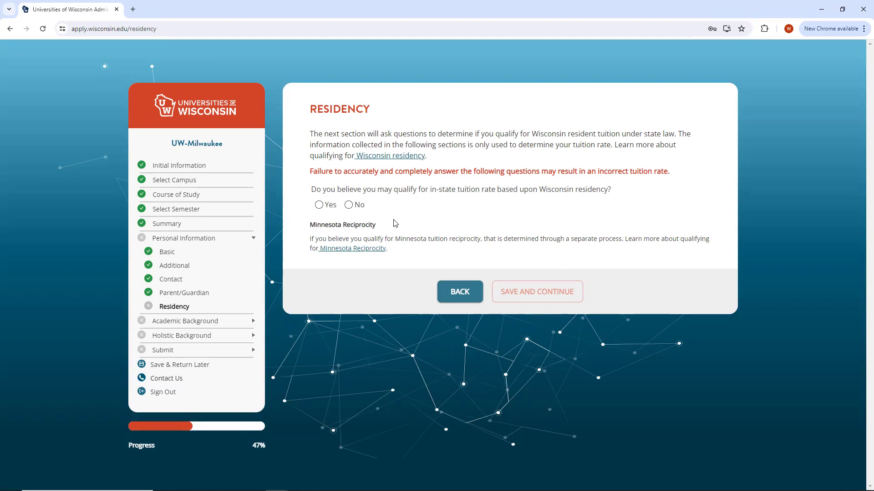
{"action": "left_click", "coordinate": [319, 206]}
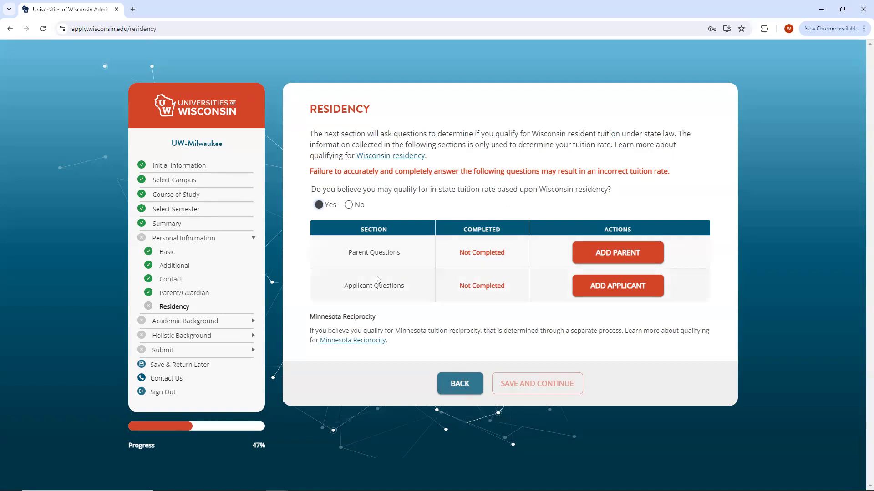
{"action": "left_click", "coordinate": [636, 253]}
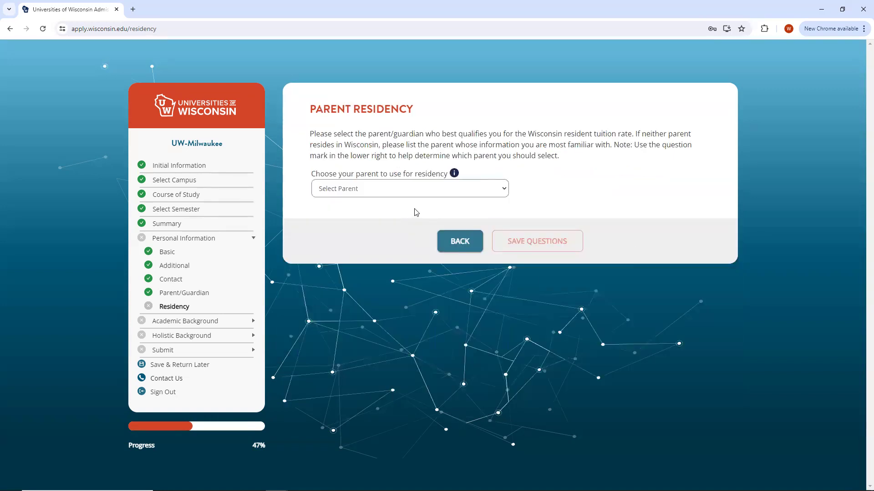
Choose the mother and answer Yes to citizenship, 12-month residence, Wisconsin employment and tax return, then save.
{"action": "left_click", "coordinate": [429, 193]}
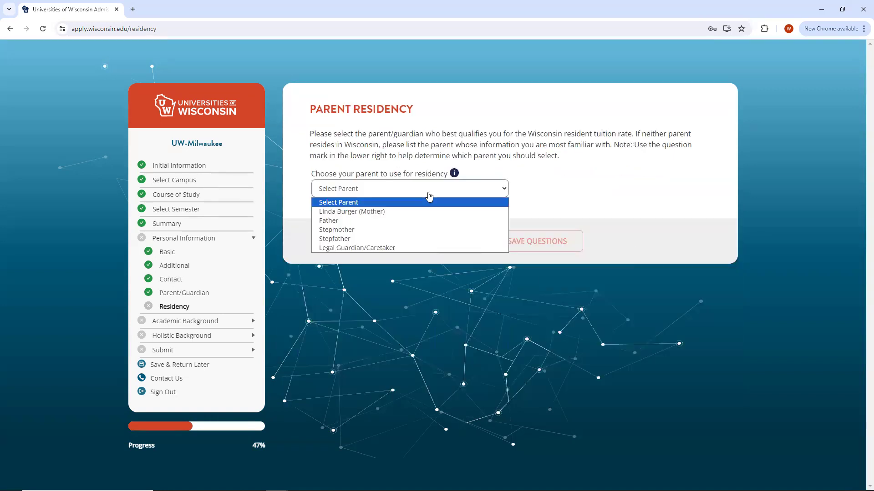
{"action": "left_click", "coordinate": [394, 212]}
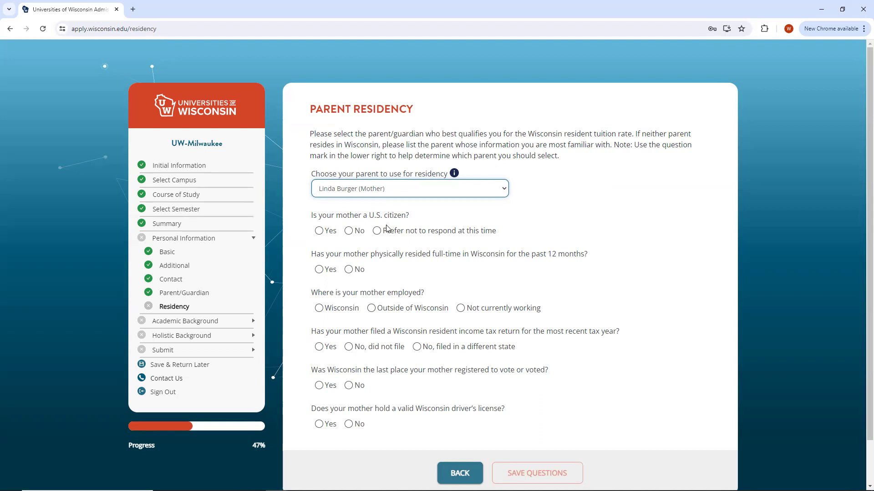
{"action": "left_click", "coordinate": [331, 232]}
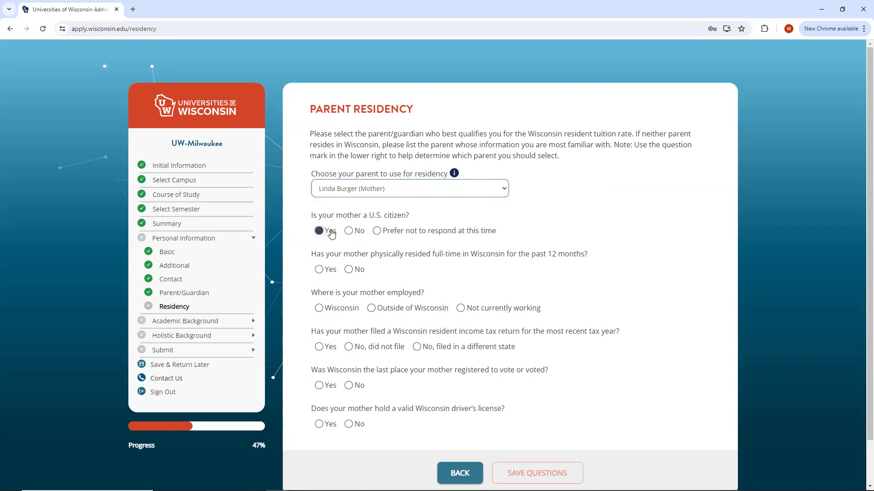
{"action": "left_click", "coordinate": [325, 272]}
{"action": "left_click", "coordinate": [326, 312]}
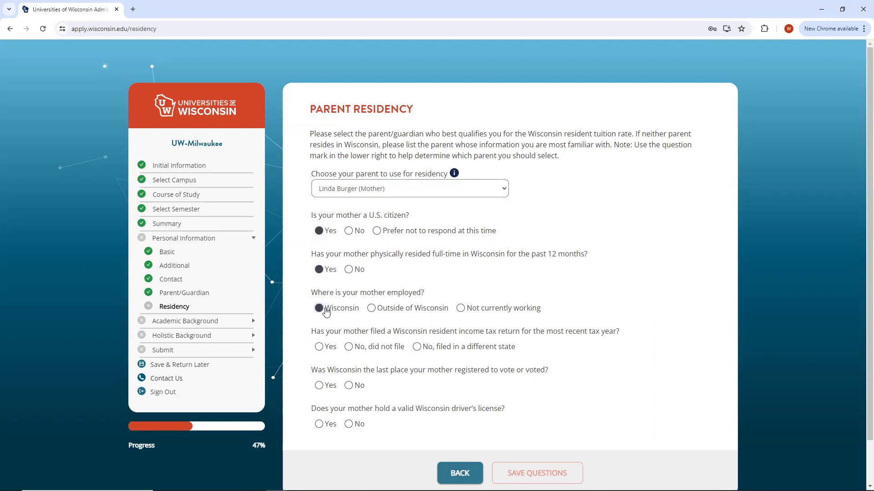
{"action": "left_click", "coordinate": [326, 349]}
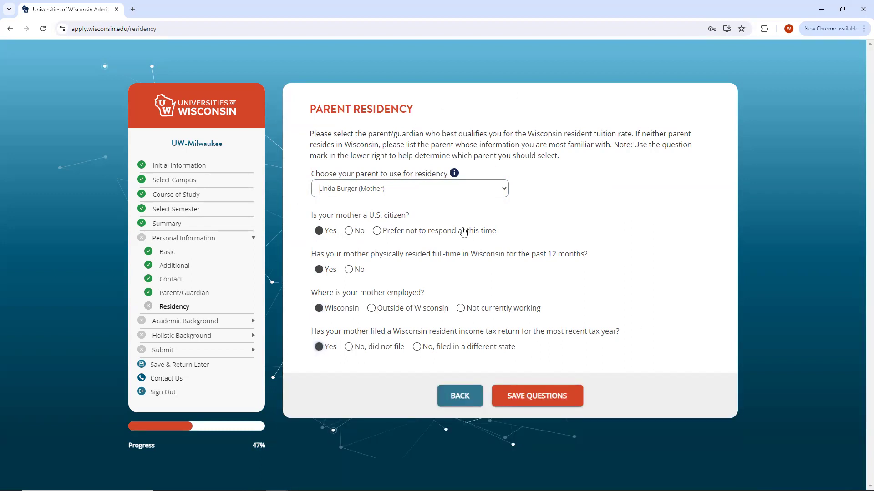
{"action": "left_click", "coordinate": [533, 399]}
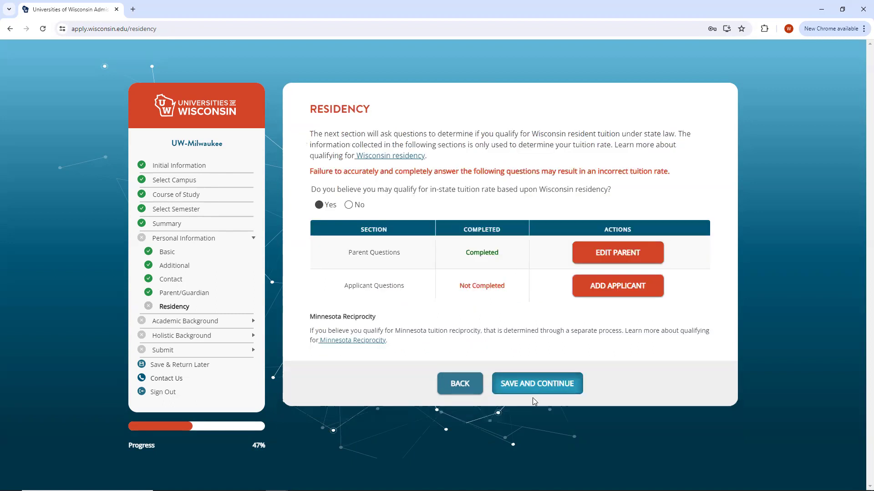
Answer applicant residency: lived in Wisconsin entire life, not working, no Wisconsin tax return, never voted there.
{"action": "left_click", "coordinate": [611, 291]}
{"action": "left_click", "coordinate": [490, 154]}
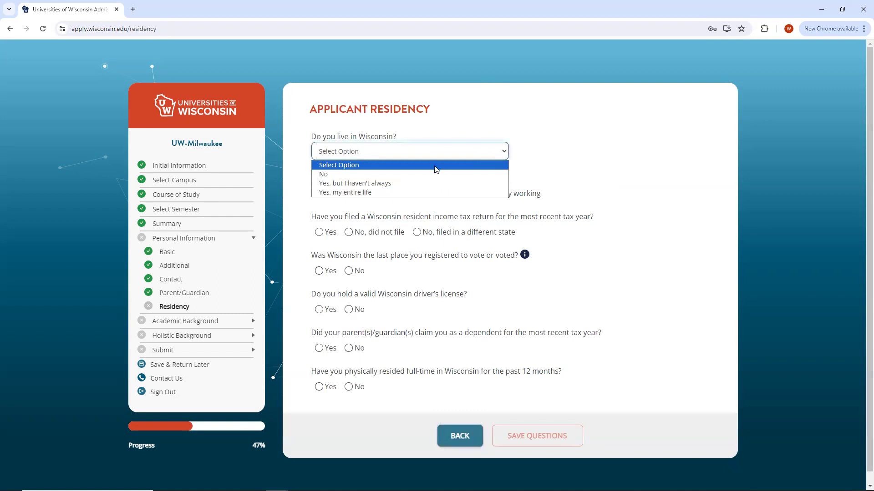
{"action": "left_click", "coordinate": [426, 193]}
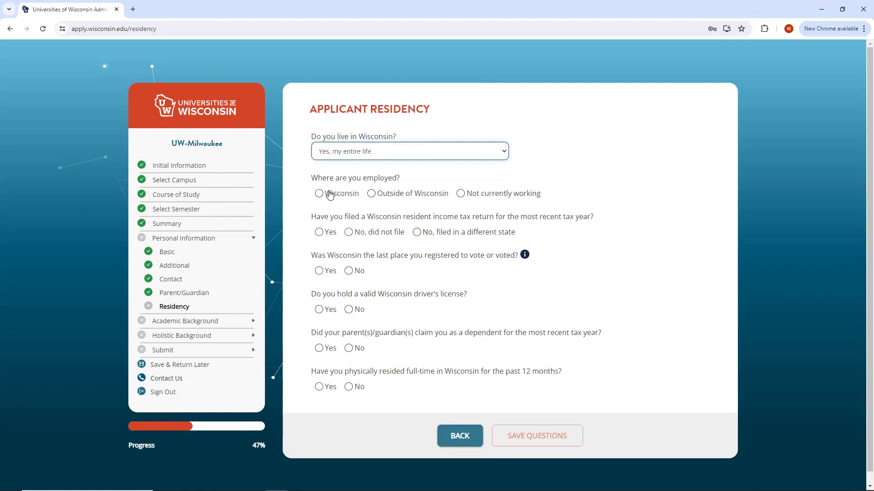
{"action": "left_click", "coordinate": [469, 198]}
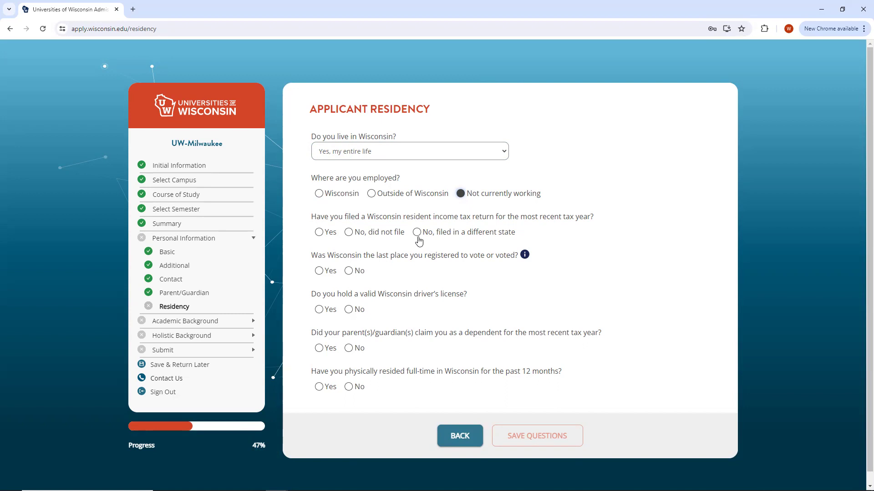
{"action": "left_click", "coordinate": [362, 233]}
{"action": "left_click", "coordinate": [348, 272]}
Answer Yes to Wisconsin driver's license, dependent status and past-year residence, then save and continue.
{"action": "left_click", "coordinate": [323, 313]}
{"action": "left_click", "coordinate": [327, 350]}
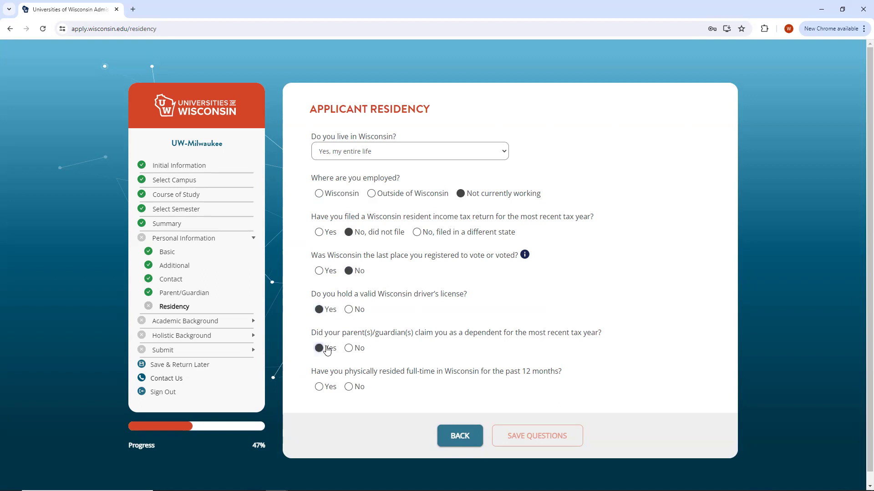
{"action": "left_click", "coordinate": [319, 388]}
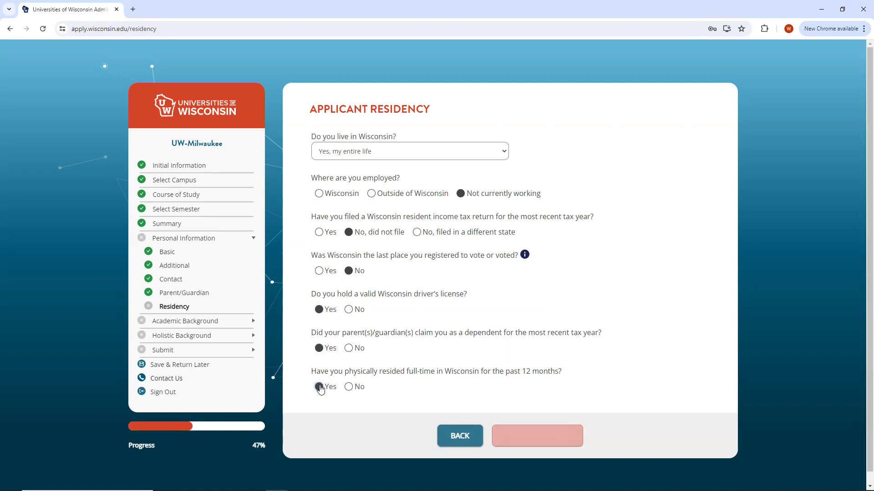
{"action": "left_click", "coordinate": [533, 438]}
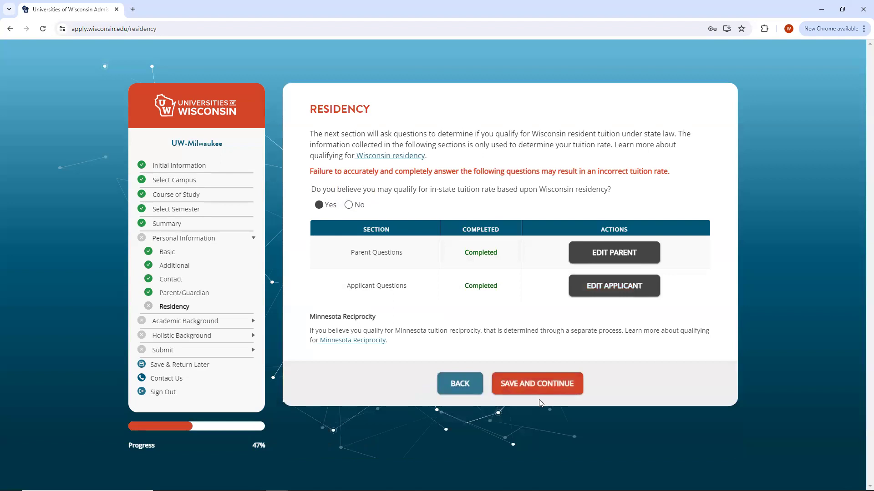
{"action": "left_click", "coordinate": [538, 385]}
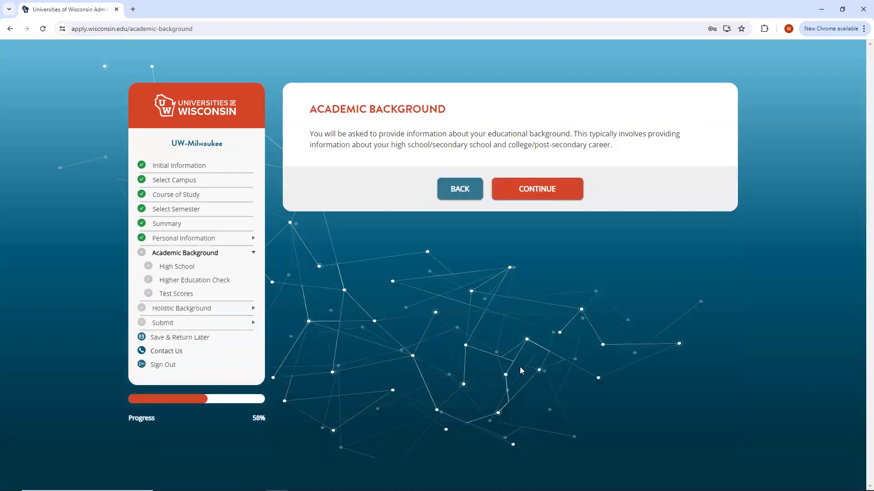
Add Logan High School in La Crosse, WI, found by searching 'Logan Hi', as currently attended.
{"action": "left_click", "coordinate": [531, 194]}
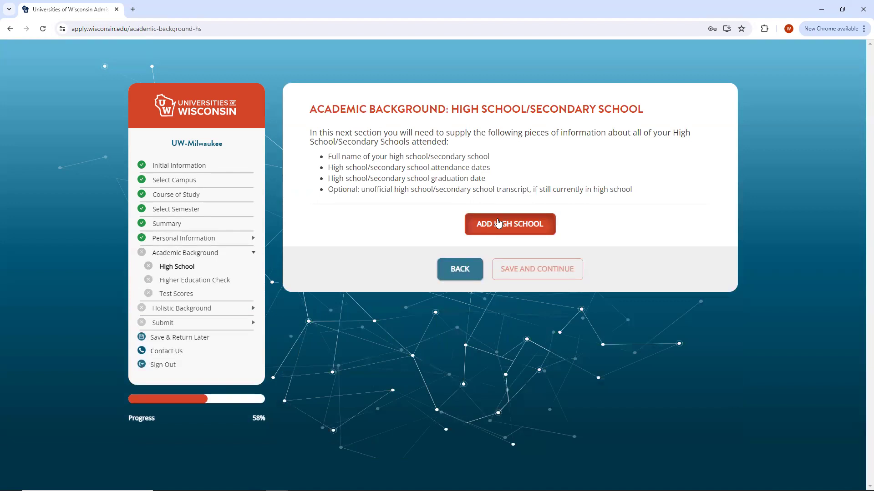
{"action": "left_click", "coordinate": [498, 223]}
{"action": "left_click", "coordinate": [393, 157]}
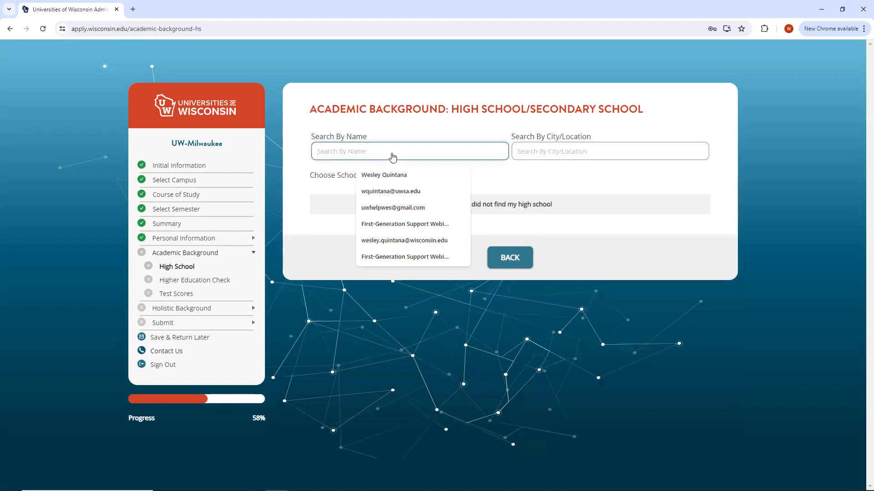
{"action": "type", "text": "Logan Hi"}
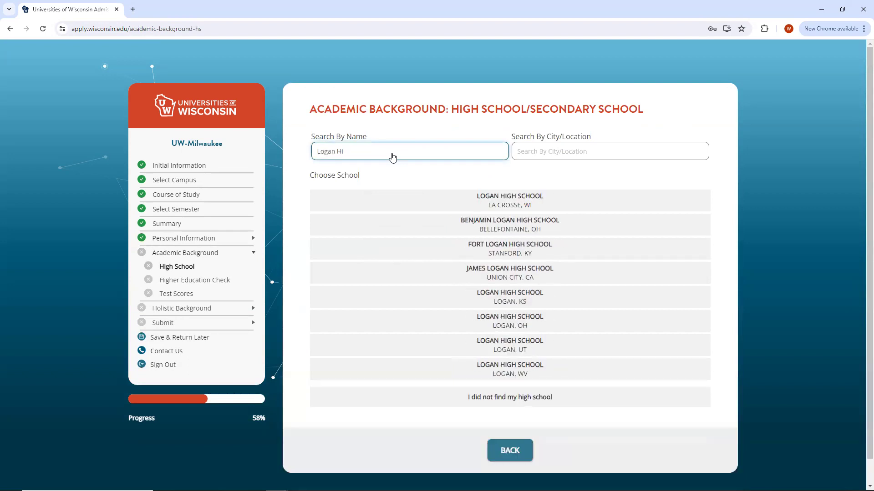
{"action": "left_click", "coordinate": [475, 197]}
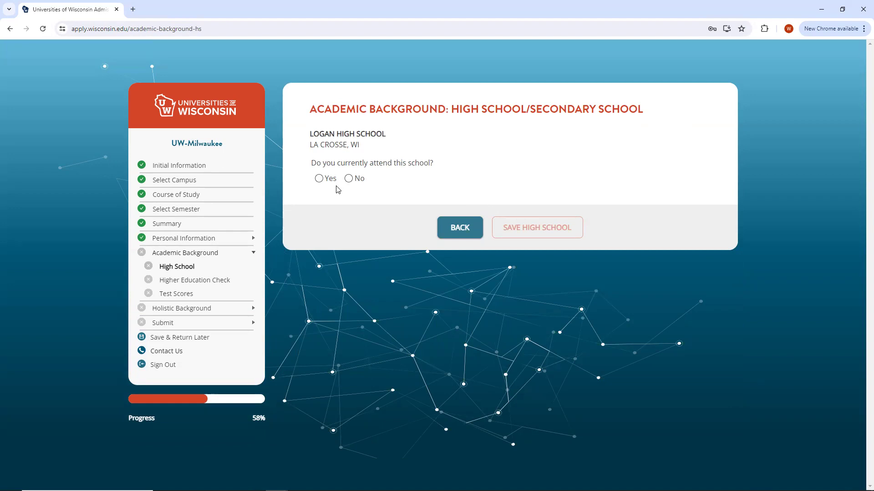
{"action": "left_click", "coordinate": [324, 179]}
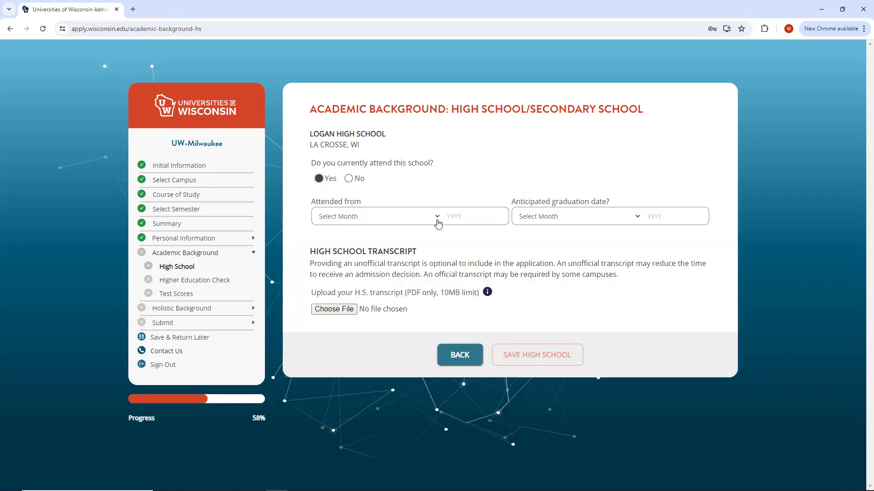
Set attendance from September 2021 with June 2025 graduation and save the school.
{"action": "left_click", "coordinate": [388, 222]}
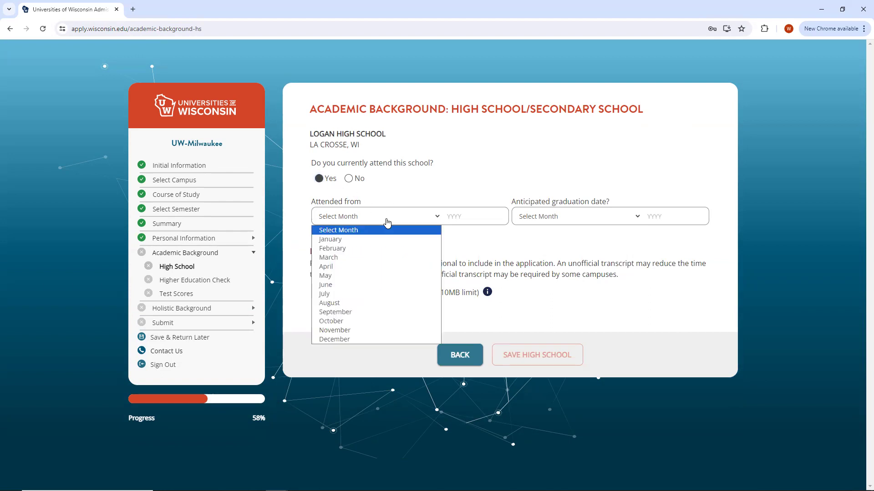
{"action": "left_click", "coordinate": [345, 313]}
{"action": "left_click", "coordinate": [483, 215]}
{"action": "type", "text": "2021"}
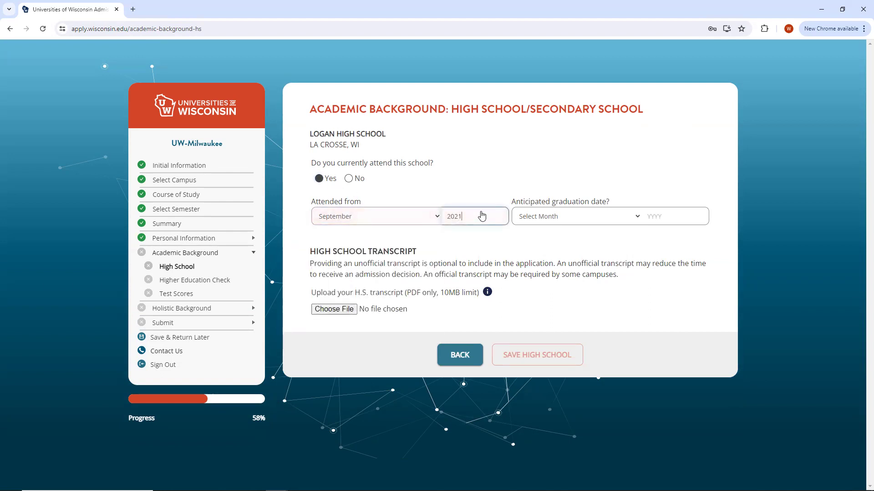
{"action": "left_click", "coordinate": [537, 218]}
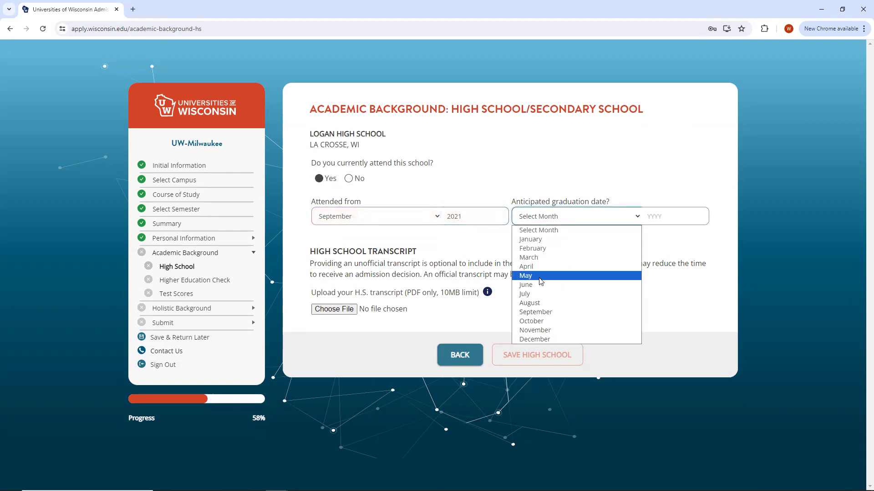
{"action": "left_click", "coordinate": [541, 285]}
{"action": "left_click", "coordinate": [655, 217]}
{"action": "type", "text": "21"}
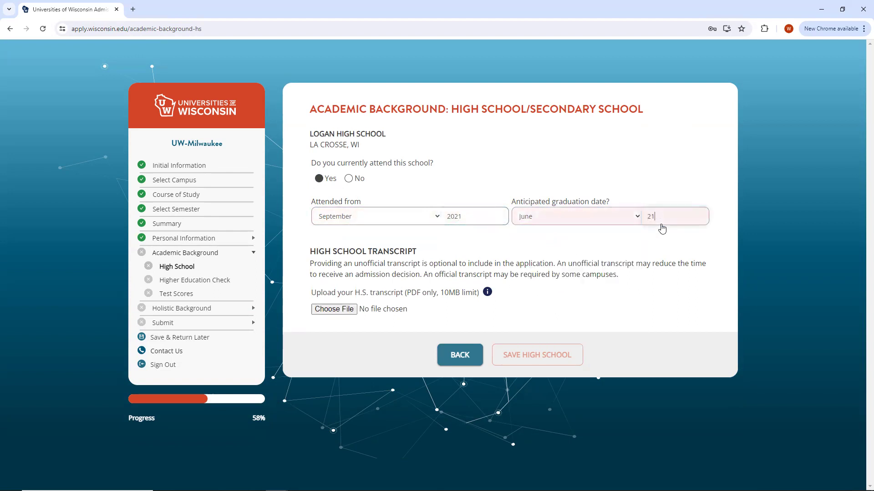
{"action": "type", "text": "025"}
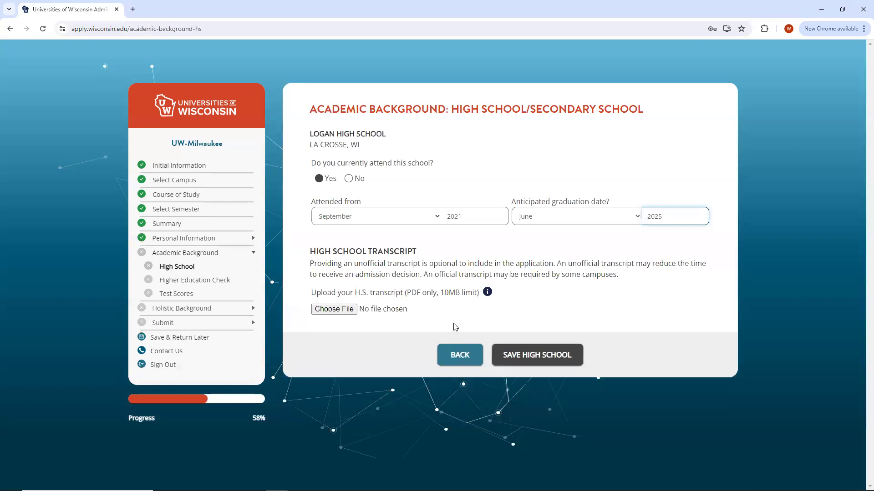
{"action": "left_click", "coordinate": [555, 356]}
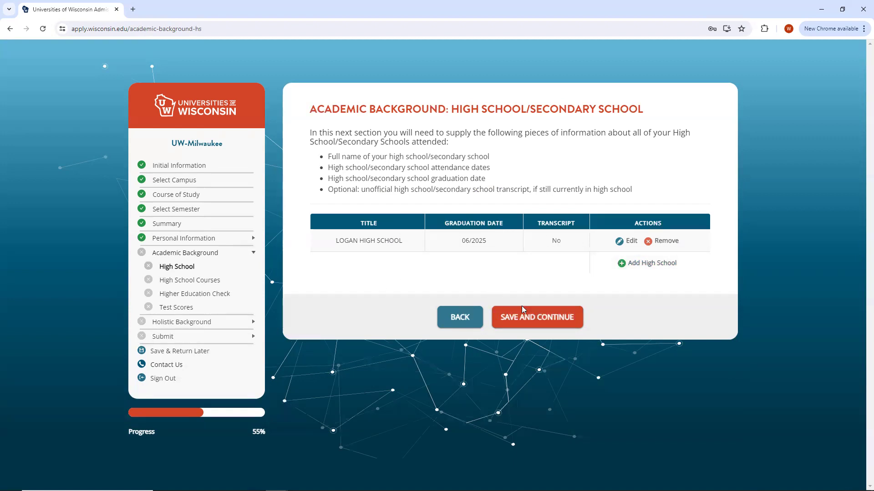
Manually add the senior-year course Spanish 5 with 3 credits.
{"action": "left_click", "coordinate": [554, 318]}
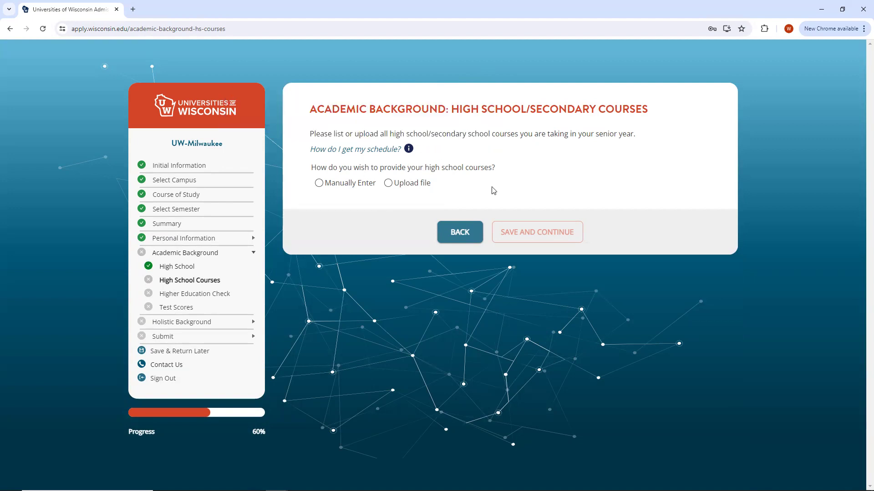
{"action": "left_click", "coordinate": [328, 185]}
{"action": "left_click", "coordinate": [493, 205]}
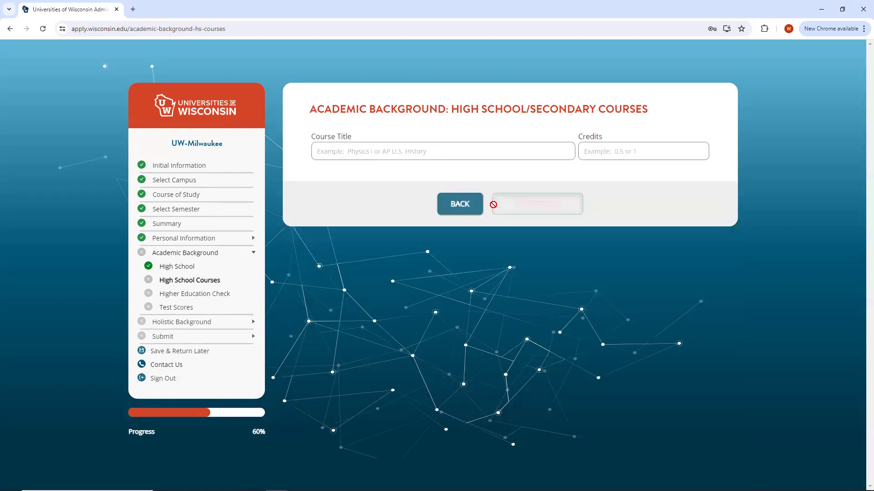
{"action": "left_click", "coordinate": [424, 153]}
{"action": "type", "text": "Spanish "}
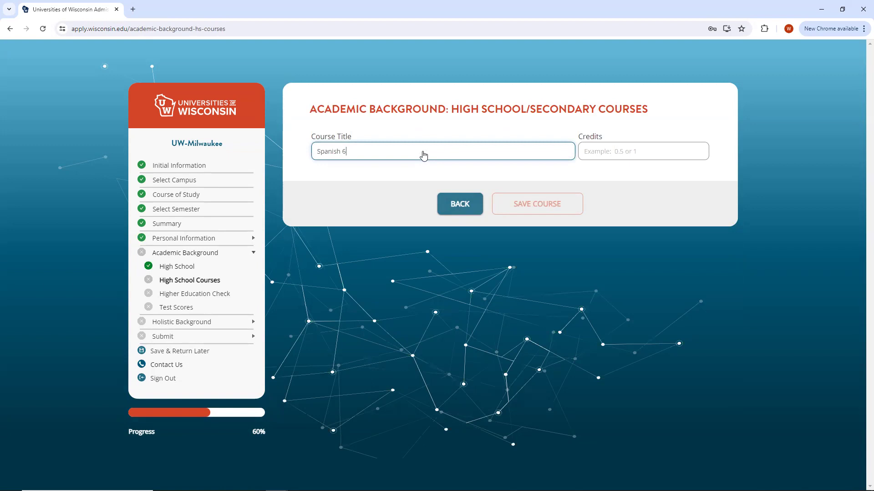
{"action": "type", "text": "5"}
{"action": "left_click", "coordinate": [611, 160]}
{"action": "type", "text": "3"}
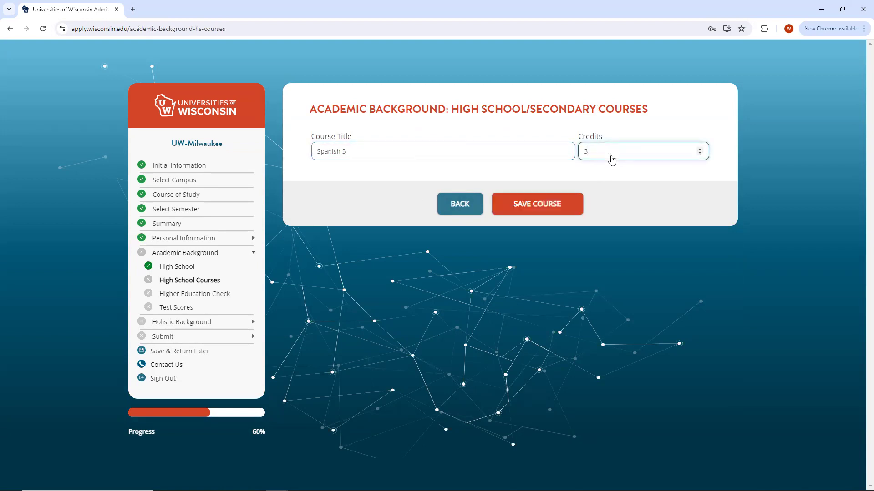
{"action": "left_click", "coordinate": [548, 203]}
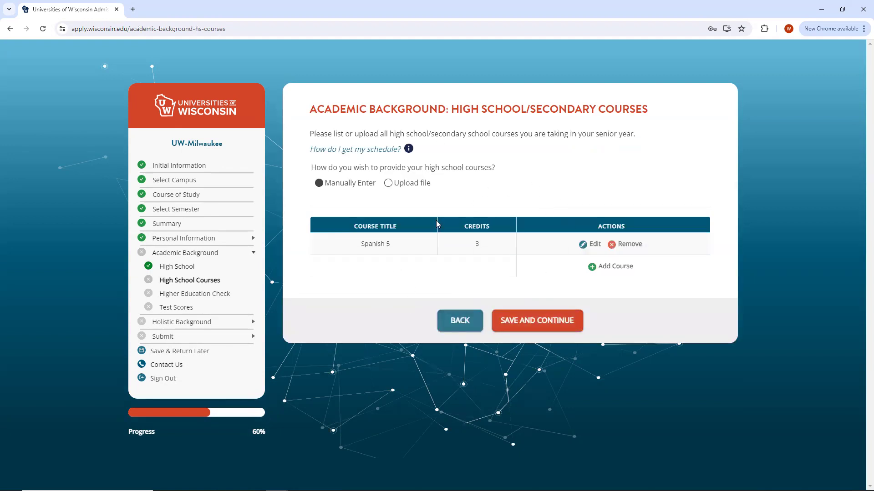
Answer Yes to having taken college-level courses and continue to the college details.
{"action": "left_click", "coordinate": [539, 321]}
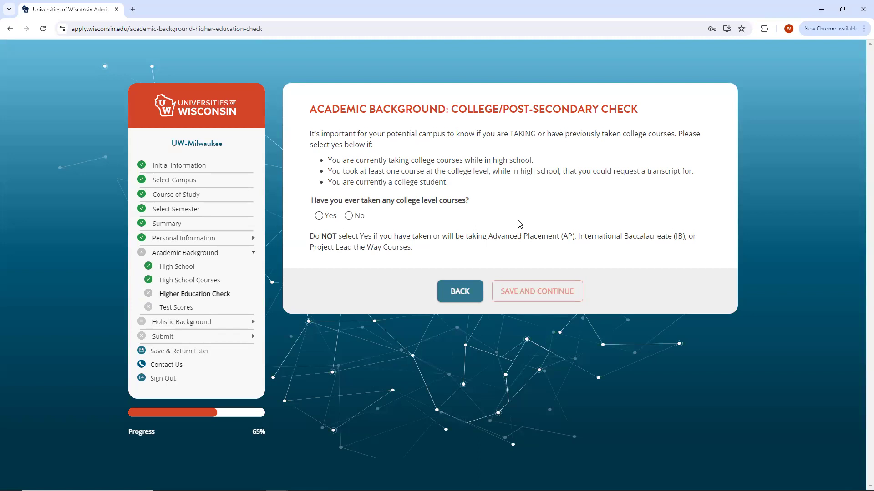
{"action": "left_click", "coordinate": [319, 216]}
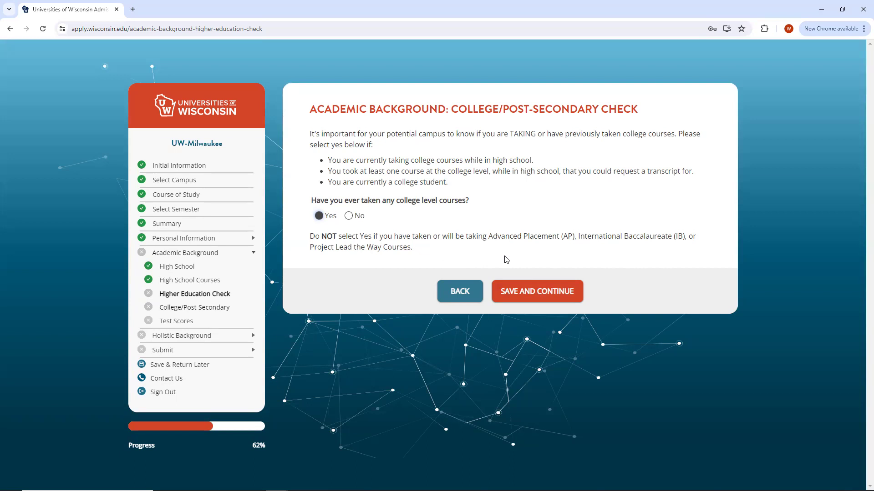
{"action": "left_click", "coordinate": [509, 291]}
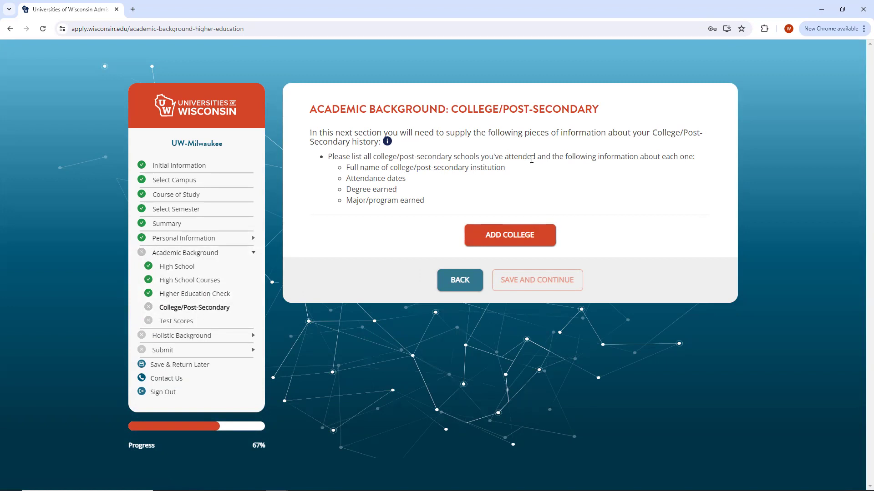
Add a college by searching for and selecting University of Wisconsin Oshkosh, Fond du Lac Campus.
{"action": "left_click", "coordinate": [478, 236]}
{"action": "left_click", "coordinate": [378, 154]}
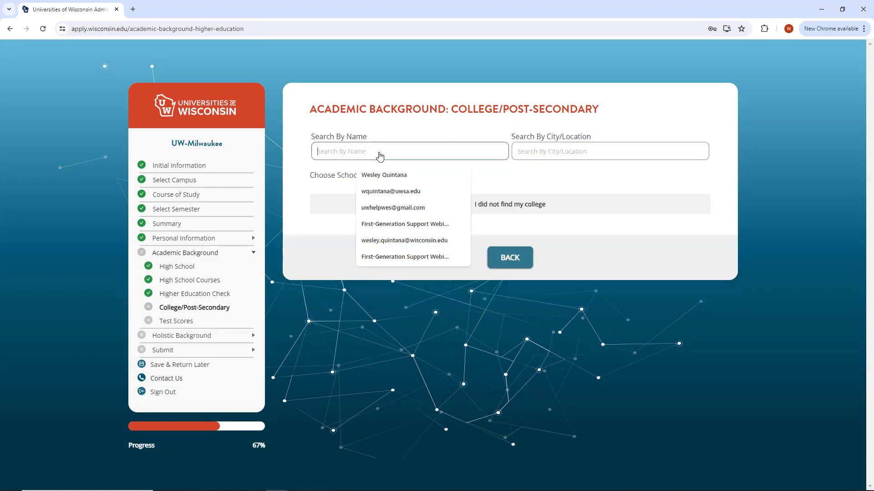
{"action": "type", "text": "Univversi"}
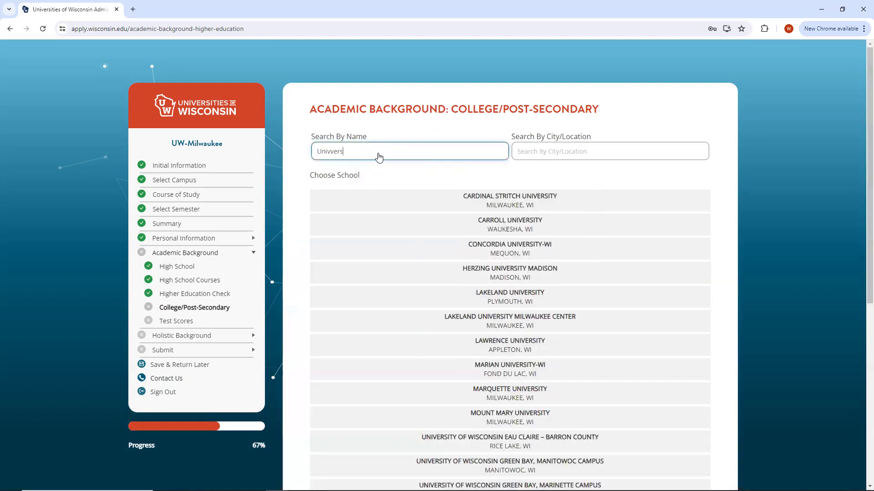
{"action": "key", "text": "BackSpace"}
{"action": "key", "text": "BackSpace"}
{"action": "key", "text": "BackSpace"}
{"action": "key", "text": "BackSpace"}
{"action": "key", "text": "BackSpace"}
{"action": "type", "text": "ersity of wisconsi"}
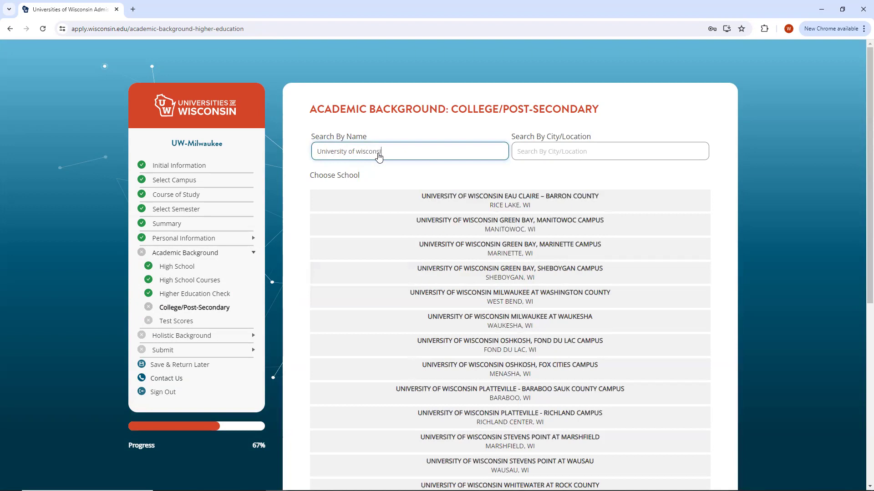
{"action": "type", "text": "n o"}
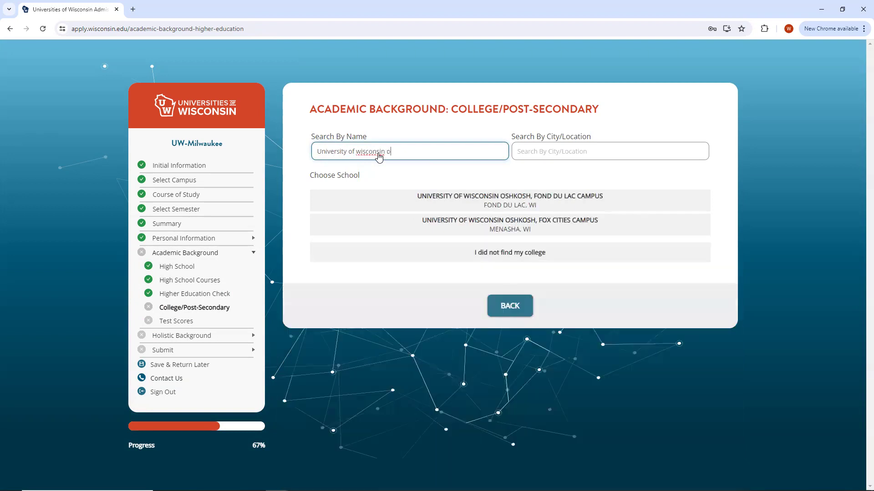
{"action": "left_click", "coordinate": [501, 201]}
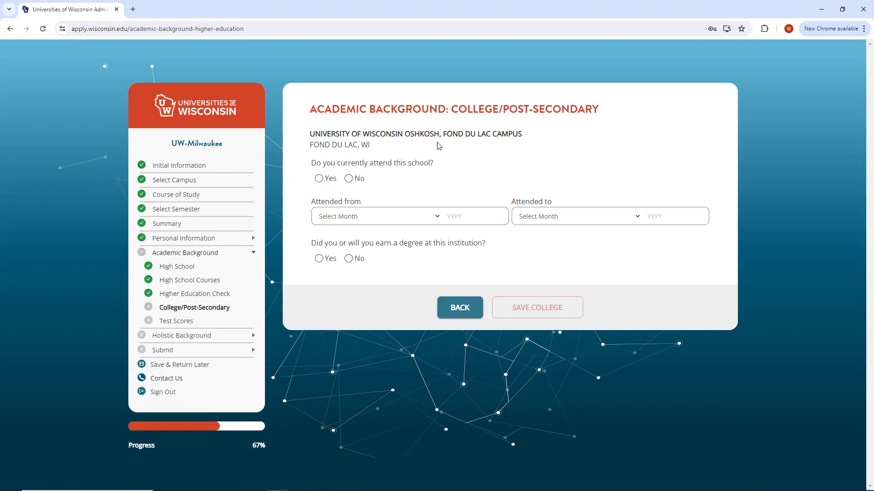
Mark it as currently attended, from January 2024 to an anticipated December 2024.
{"action": "left_click", "coordinate": [321, 179]}
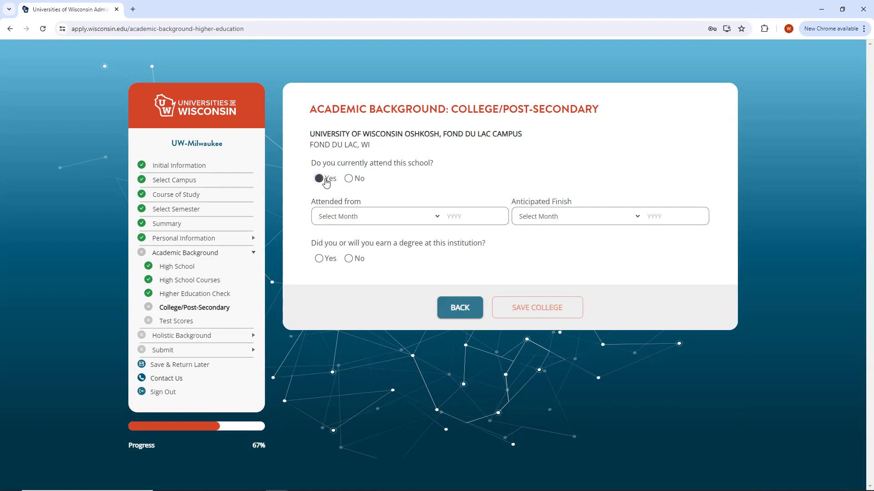
{"action": "left_click", "coordinate": [402, 221]}
{"action": "left_click", "coordinate": [398, 201]}
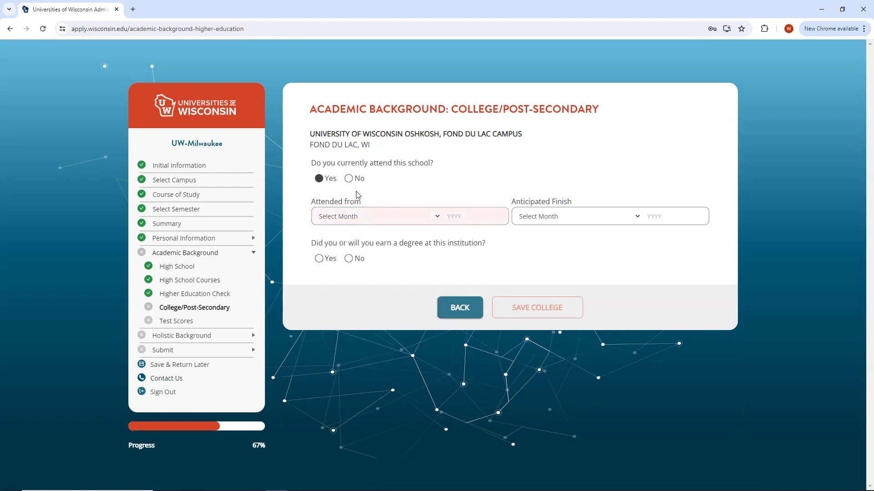
{"action": "left_click", "coordinate": [367, 217]}
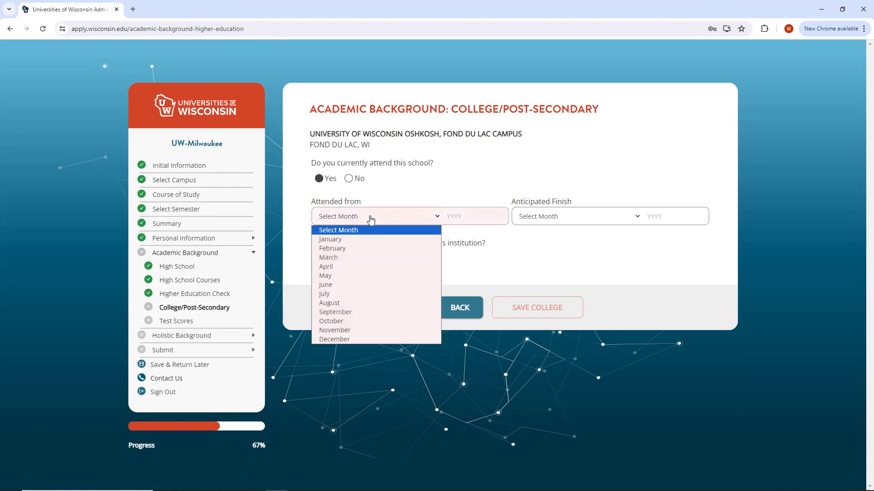
{"action": "left_click", "coordinate": [360, 239]}
{"action": "left_click", "coordinate": [469, 218]}
{"action": "type", "text": "2024"}
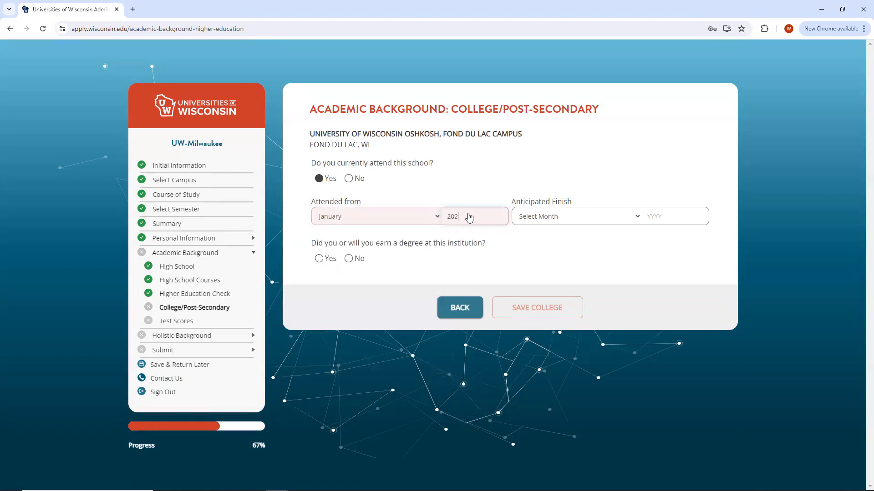
{"action": "left_click", "coordinate": [577, 222]}
{"action": "key", "text": "Down"}
{"action": "key", "text": "Down"}
{"action": "key", "text": "Down"}
{"action": "key", "text": "Down"}
{"action": "key", "text": "Down"}
{"action": "key", "text": "Down"}
{"action": "key", "text": "Down"}
{"action": "key", "text": "Down"}
{"action": "key", "text": "Down"}
{"action": "key", "text": "Down"}
{"action": "key", "text": "Down"}
{"action": "key", "text": "Down"}
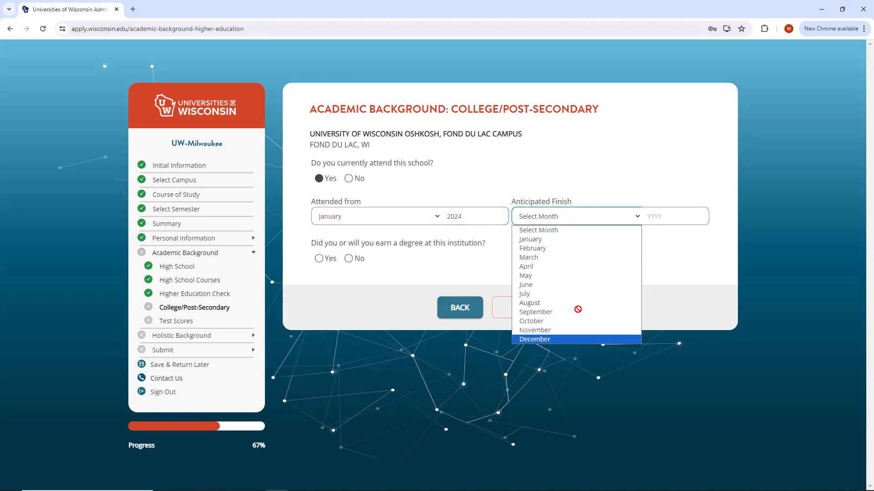
{"action": "key", "text": "Return"}
{"action": "left_click", "coordinate": [667, 218]}
{"action": "type", "text": "2024"}
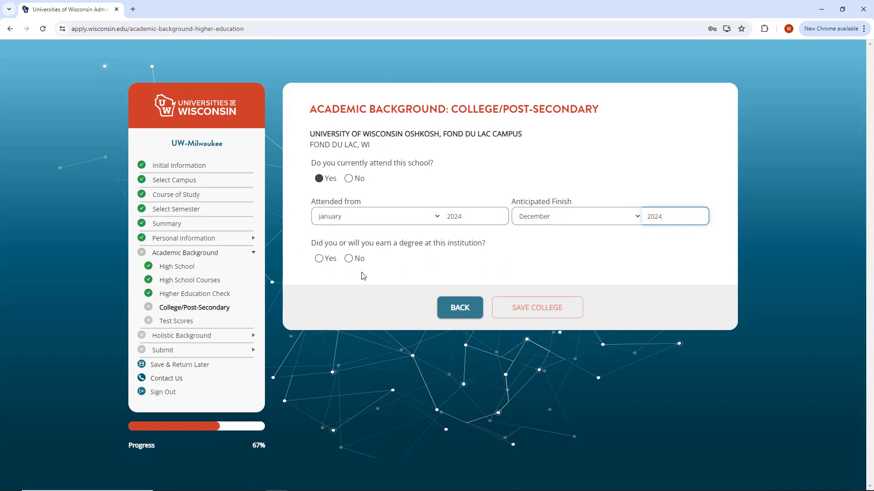
Indicate no degree will be earned, save the college, and continue to college courses.
{"action": "left_click", "coordinate": [348, 259]}
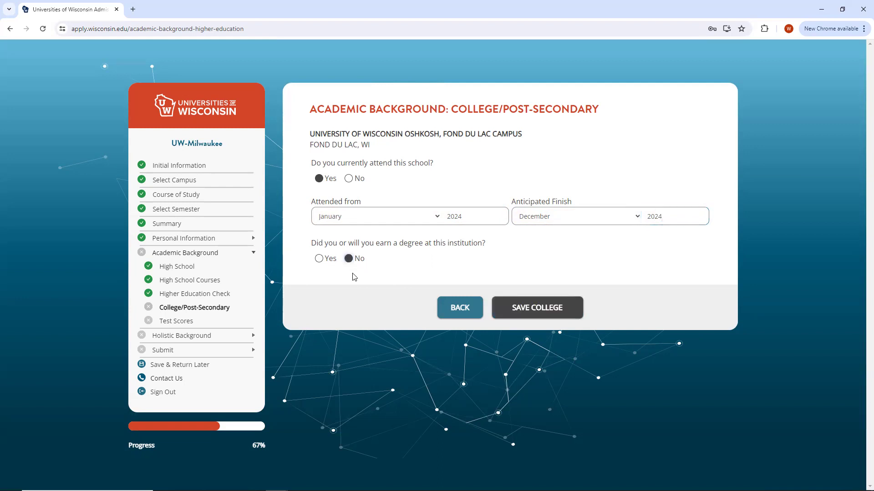
{"action": "left_click", "coordinate": [542, 308]}
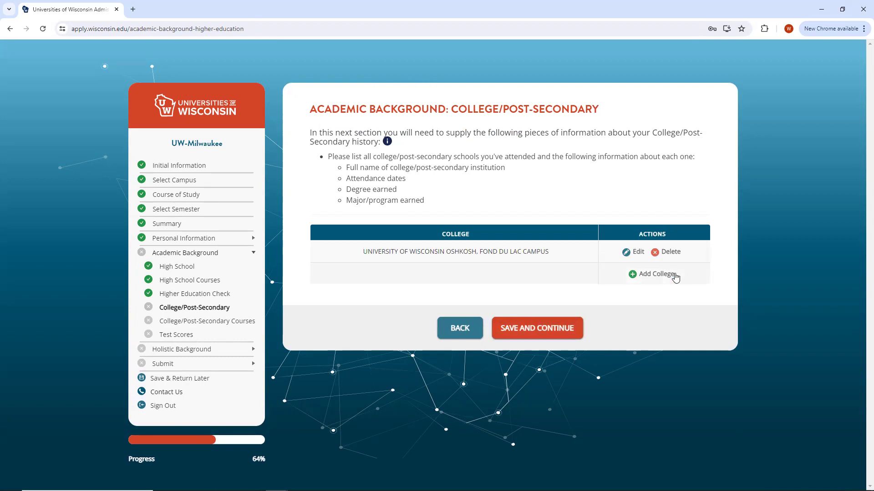
{"action": "left_click", "coordinate": [539, 329]}
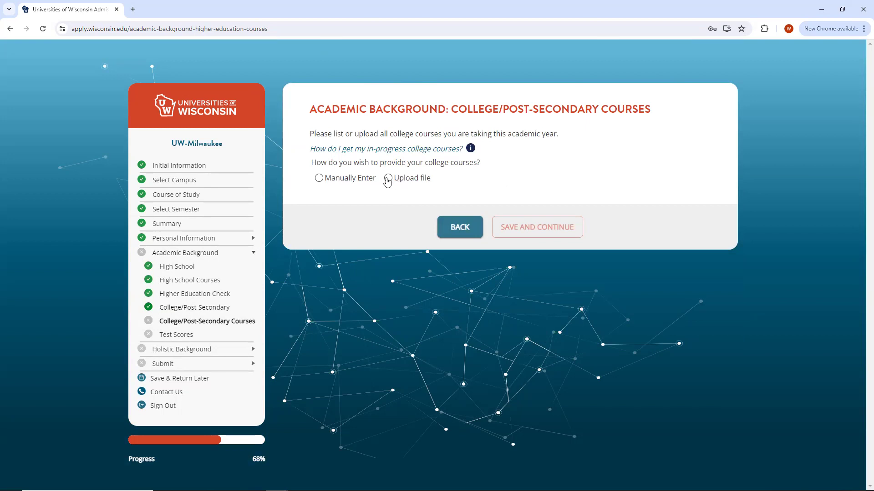
Manually start a new college course titled Accounting 2.
{"action": "left_click", "coordinate": [344, 181]}
{"action": "left_click", "coordinate": [490, 201]}
{"action": "left_click", "coordinate": [376, 157]}
{"action": "type", "text": "Accou"}
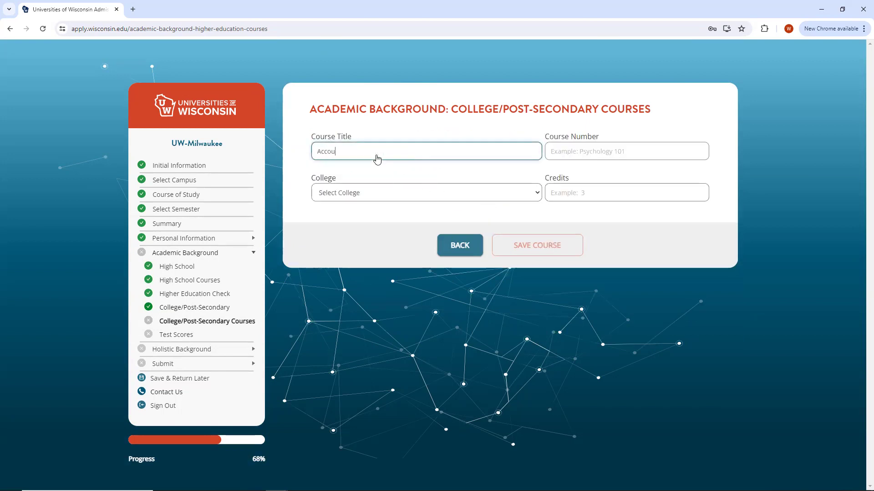
{"action": "type", "text": "nting 101"}
{"action": "key", "text": "BackSpace"}
{"action": "key", "text": "BackSpace"}
{"action": "key", "text": "BackSpace"}
{"action": "type", "text": "2"}
Give it course number ACTNN 101, Oshkosh Fond du Lac campus and 4 credits, then save.
{"action": "left_click", "coordinate": [569, 151]}
{"action": "type", "text": "ACTN"}
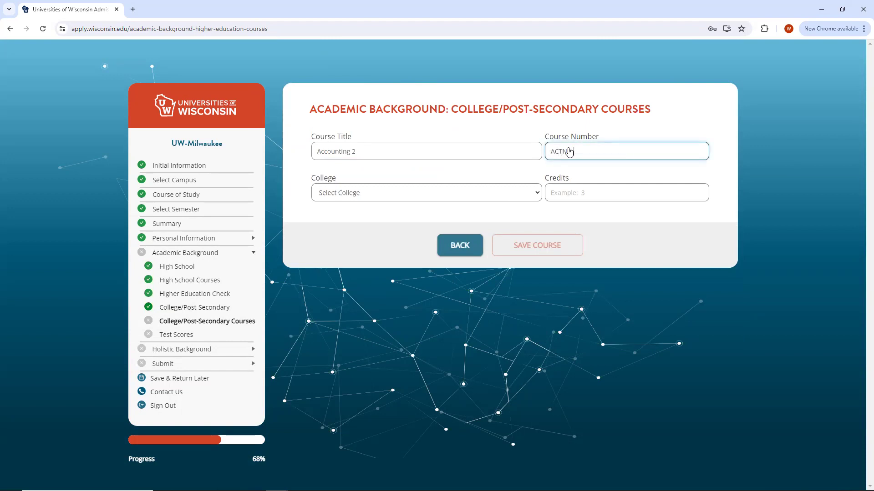
{"action": "type", "text": " 01"}
{"action": "left_click", "coordinate": [528, 192]}
{"action": "left_click", "coordinate": [575, 152]}
{"action": "type", "text": "101"}
{"action": "left_click", "coordinate": [518, 199]}
{"action": "left_click", "coordinate": [482, 215]}
{"action": "left_click", "coordinate": [671, 195]}
{"action": "type", "text": "4"}
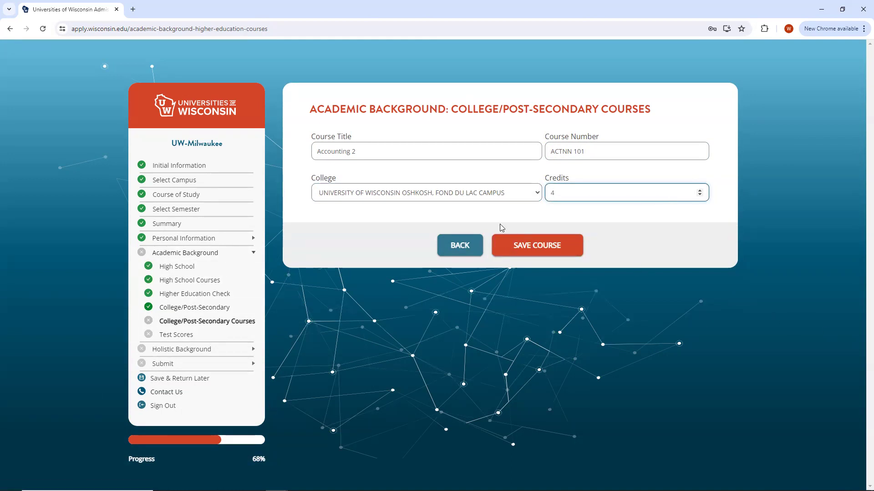
{"action": "left_click", "coordinate": [517, 244]}
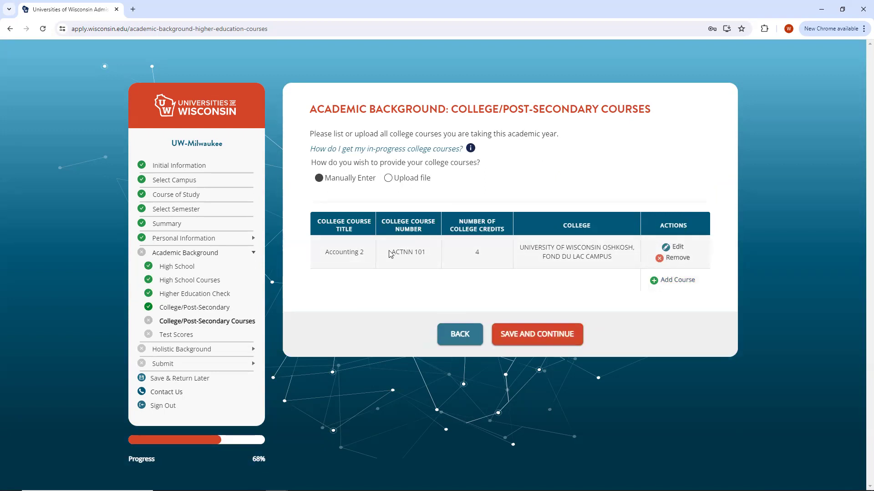
{"action": "left_click", "coordinate": [516, 339]}
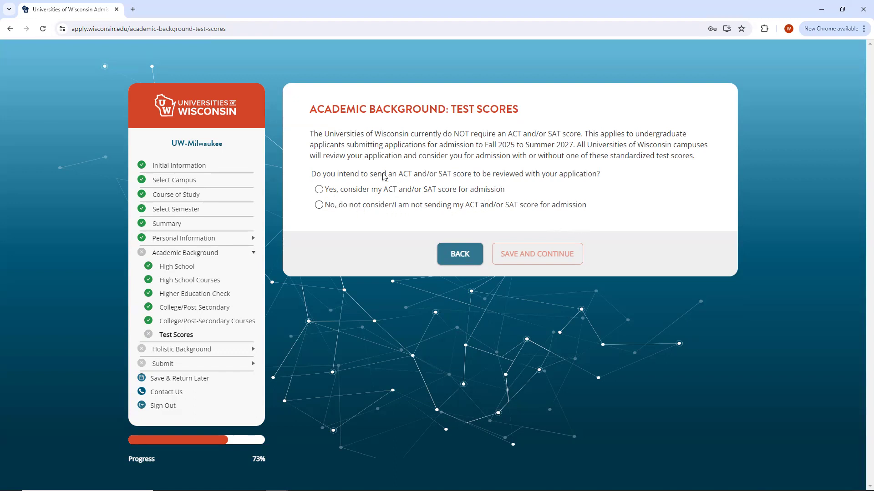
Select 'Yes, consider my ACT and/or SAT score' and continue to Holistic Background.
{"action": "left_click", "coordinate": [318, 191]}
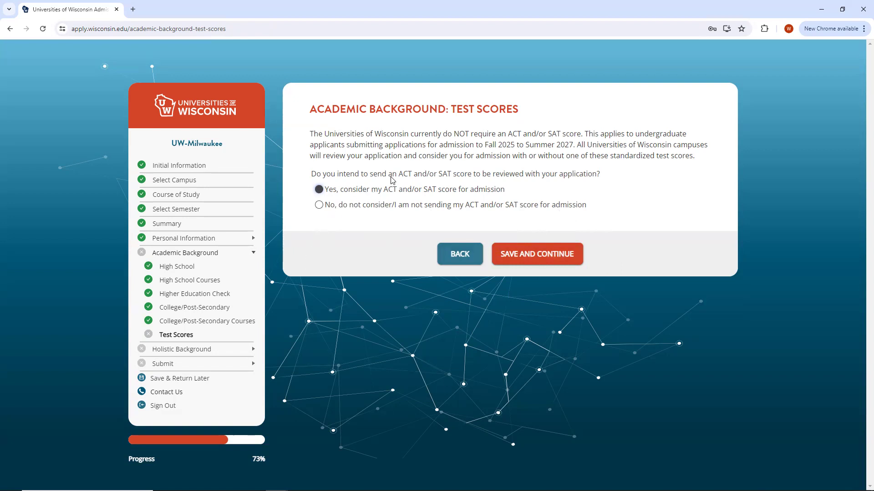
{"action": "left_click", "coordinate": [538, 258]}
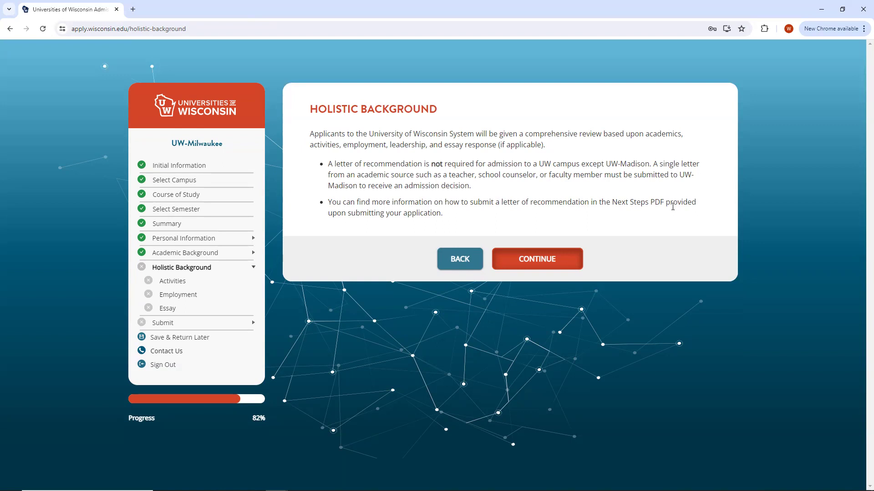
Start a new Athletics activity named Basketball.
{"action": "left_click", "coordinate": [544, 265]}
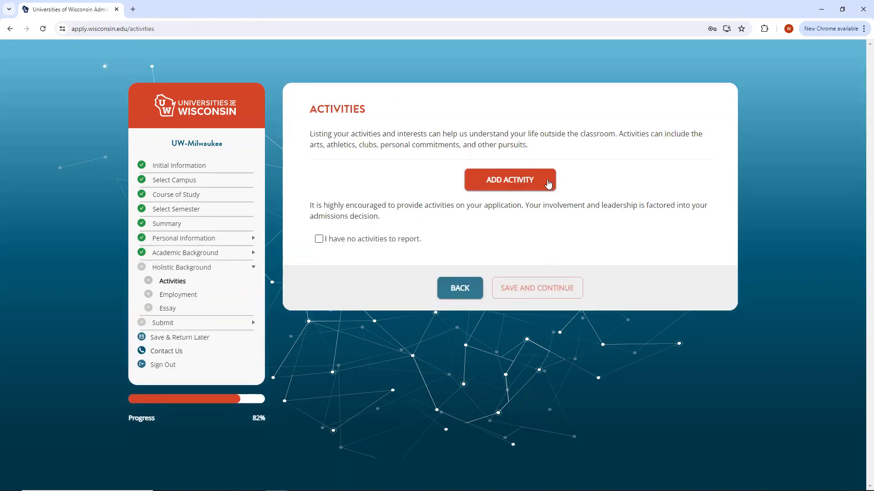
{"action": "left_click", "coordinate": [517, 182]}
{"action": "left_click", "coordinate": [421, 153]}
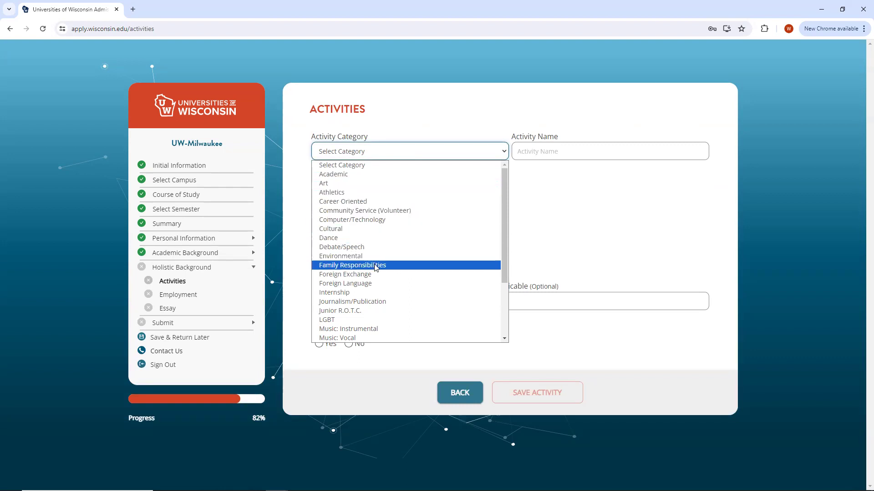
{"action": "scroll", "coordinate": [377, 268], "scroll_direction": "down", "scroll_amount": 3}
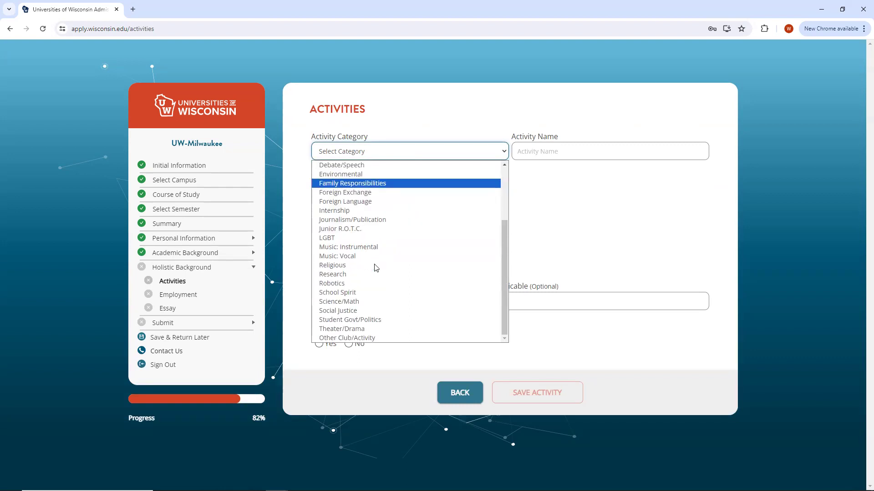
{"action": "scroll", "coordinate": [376, 268], "scroll_direction": "up", "scroll_amount": 3}
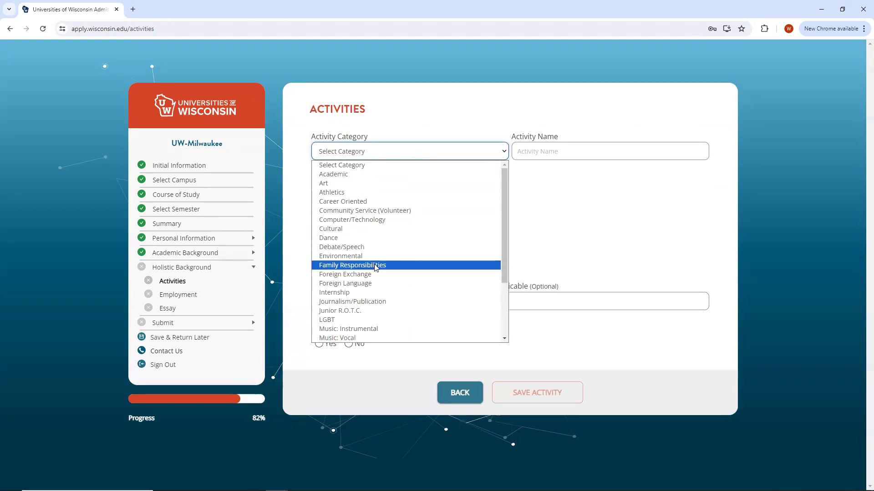
{"action": "left_click", "coordinate": [347, 192]}
{"action": "left_click", "coordinate": [549, 153]}
{"action": "left_click", "coordinate": [571, 174]}
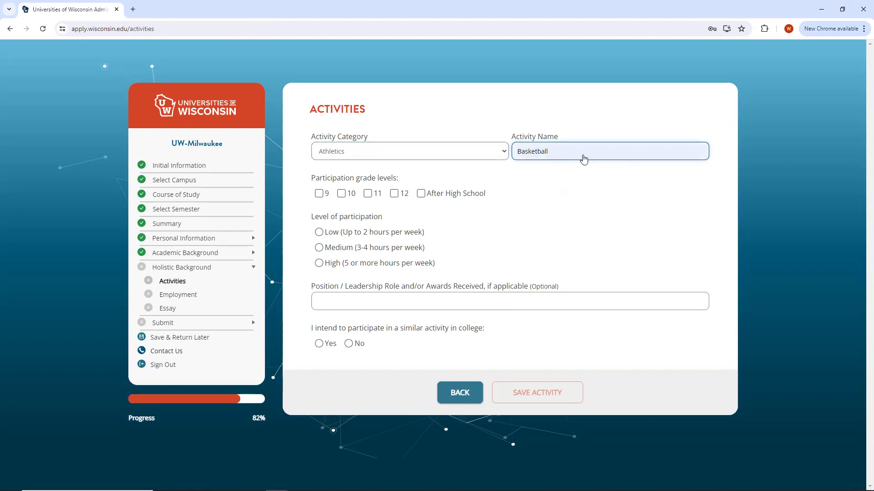
Mark grades 9–12, role 'Captain, All Conference', plan to continue in college, and save.
{"action": "left_click", "coordinate": [319, 194]}
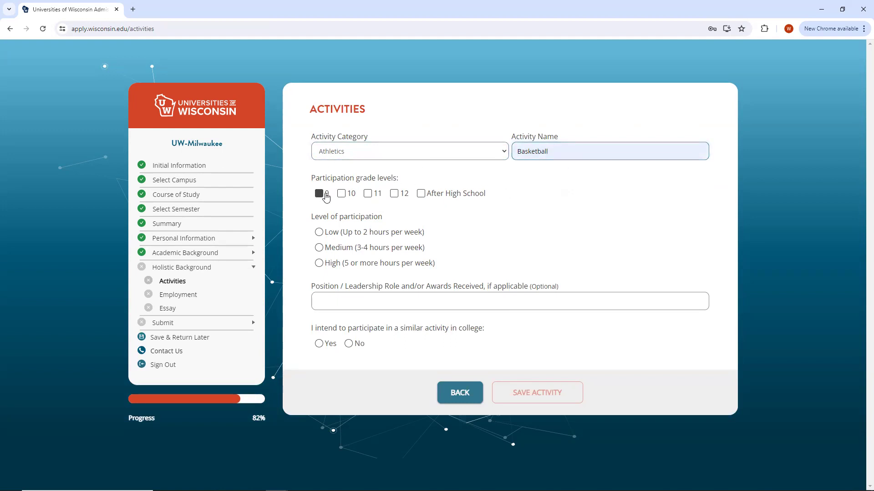
{"action": "left_click", "coordinate": [342, 194]}
{"action": "left_click", "coordinate": [370, 194]}
{"action": "left_click", "coordinate": [395, 194]}
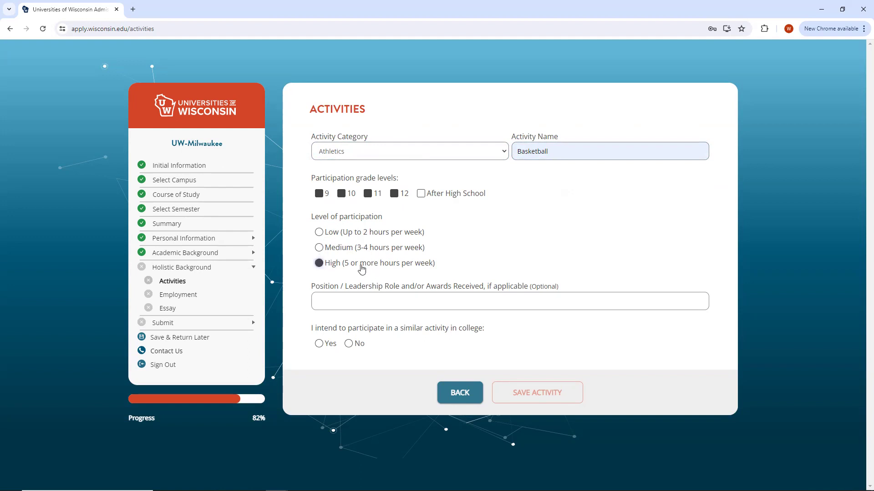
{"action": "left_click", "coordinate": [357, 301]}
{"action": "left_click", "coordinate": [370, 324]}
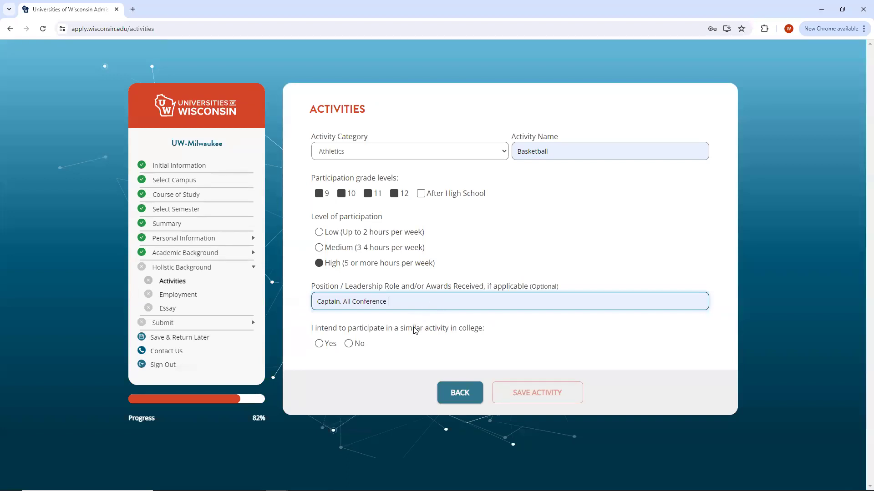
{"action": "left_click", "coordinate": [328, 348]}
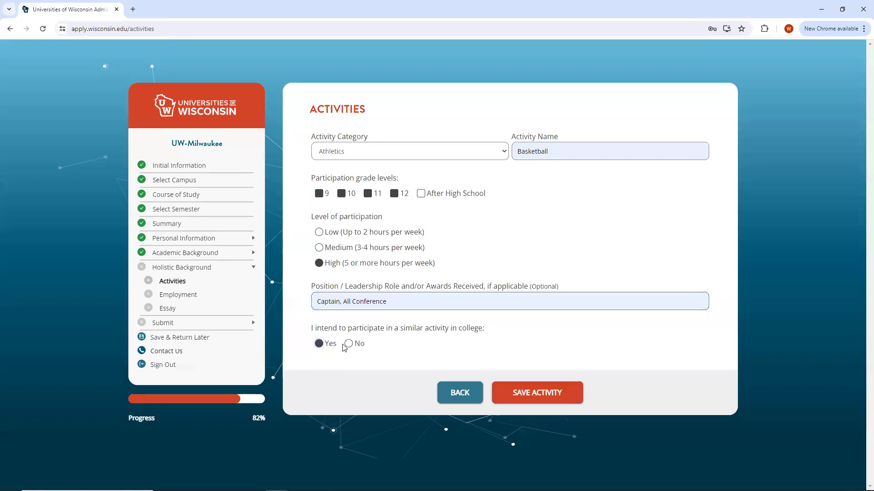
{"action": "left_click", "coordinate": [535, 392]}
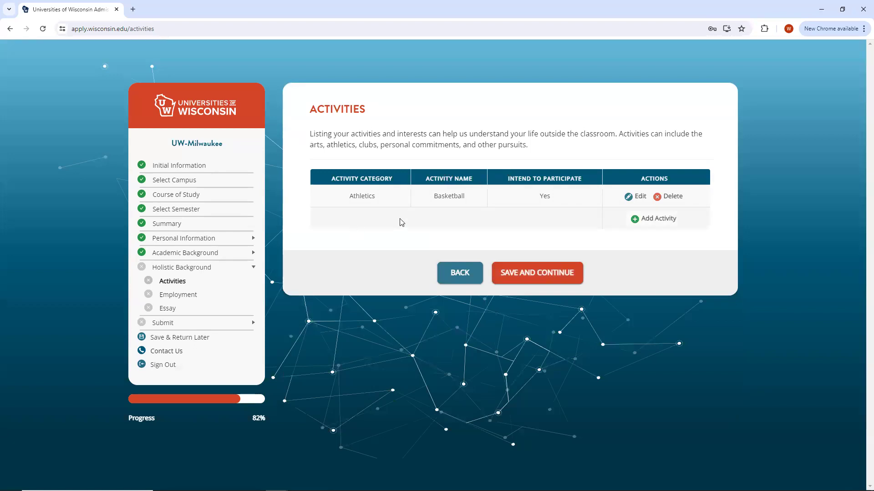
{"action": "left_click", "coordinate": [517, 271]}
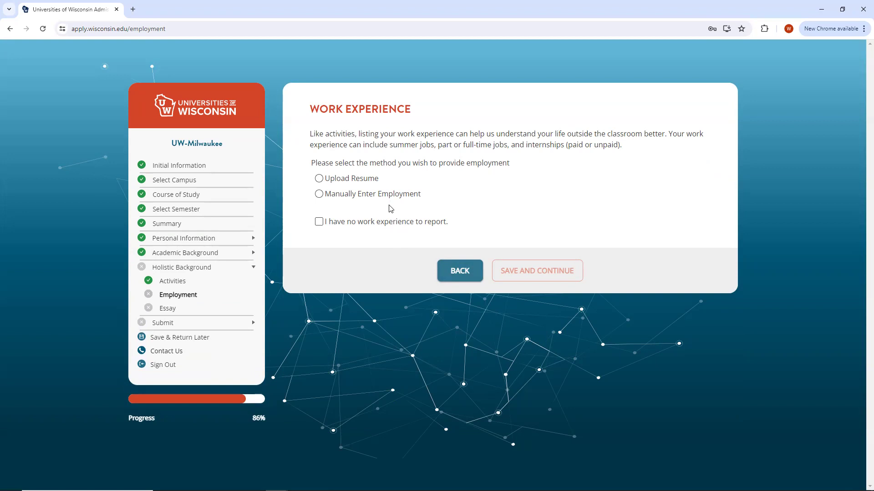
Check 'I have no work experience to report' and continue to the Essay page.
{"action": "left_click", "coordinate": [319, 222]}
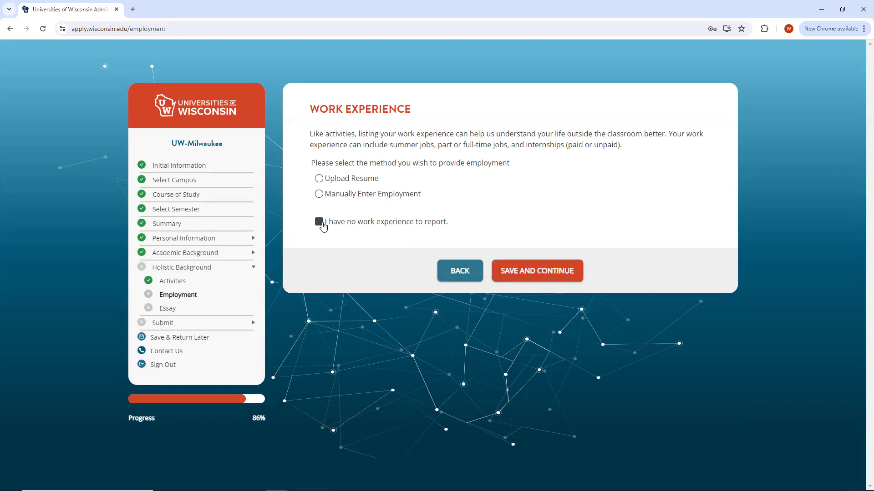
{"action": "left_click", "coordinate": [541, 272]}
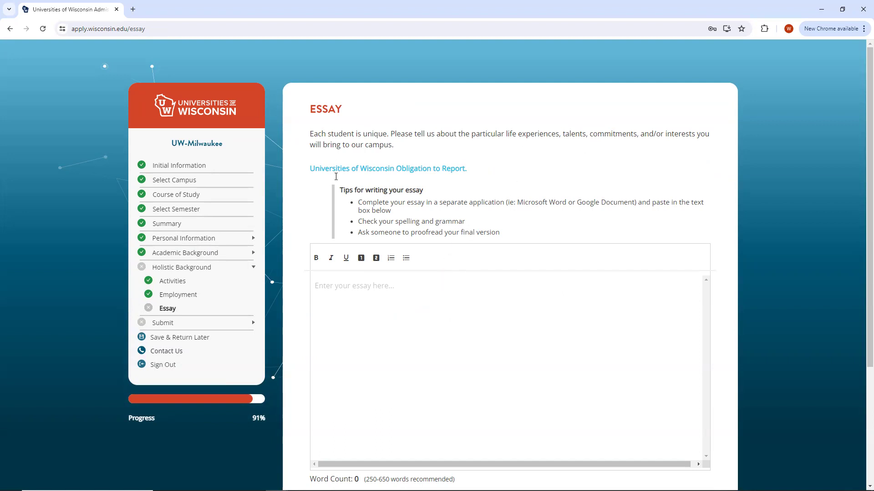
Save the Essay step with the optional essay empty and continue to Review Application.
{"action": "scroll", "coordinate": [491, 154], "scroll_direction": "down", "scroll_amount": 2}
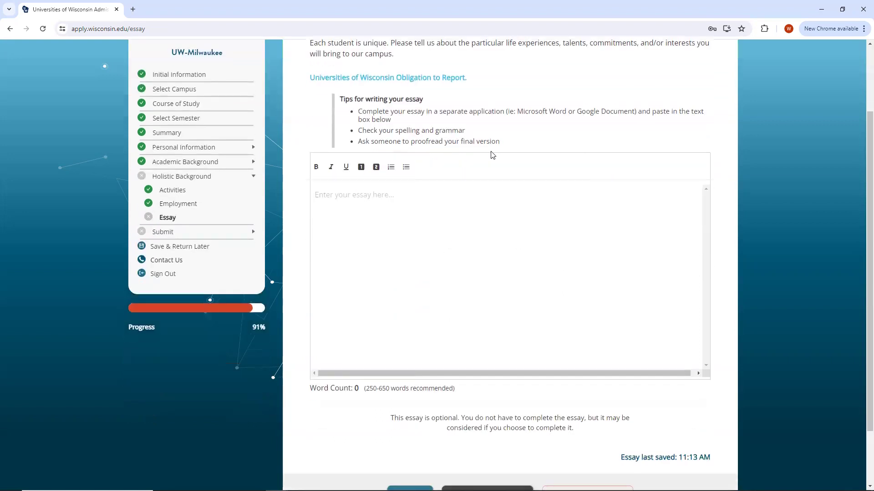
{"action": "scroll", "coordinate": [492, 155], "scroll_direction": "up", "scroll_amount": 1}
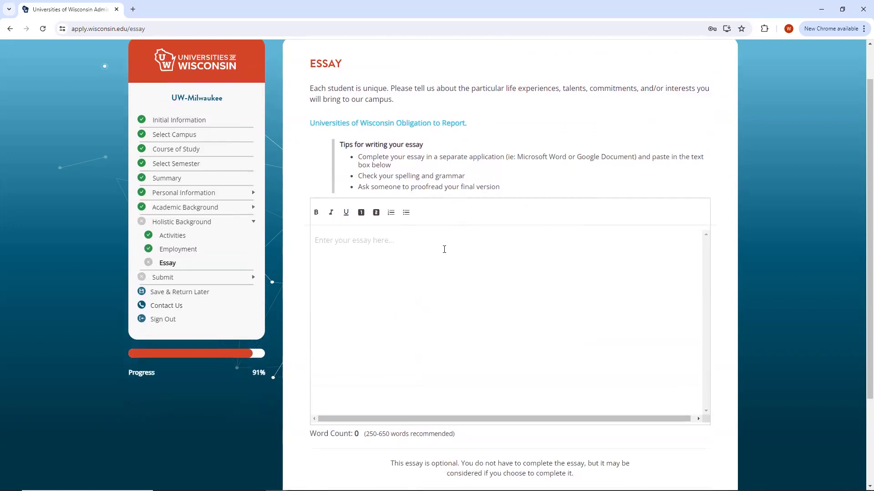
{"action": "scroll", "coordinate": [441, 255], "scroll_direction": "down", "scroll_amount": 2}
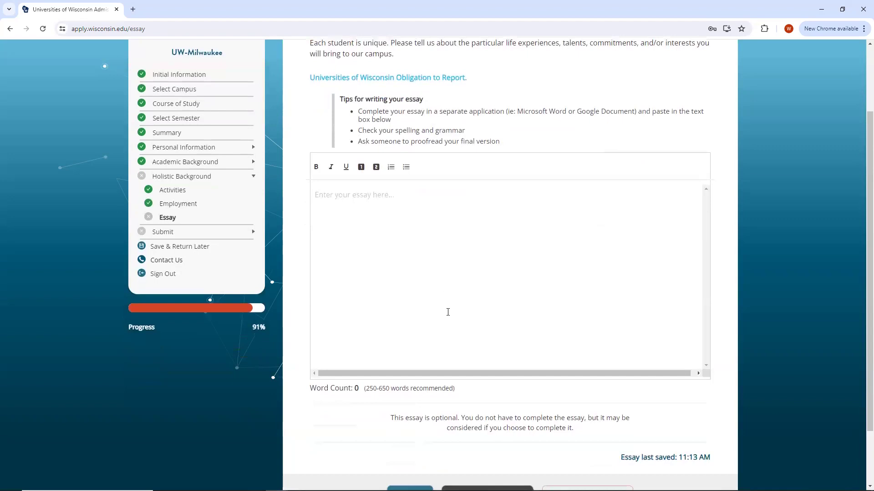
{"action": "left_click_drag", "start_coordinate": [389, 372], "coordinate": [608, 390]}
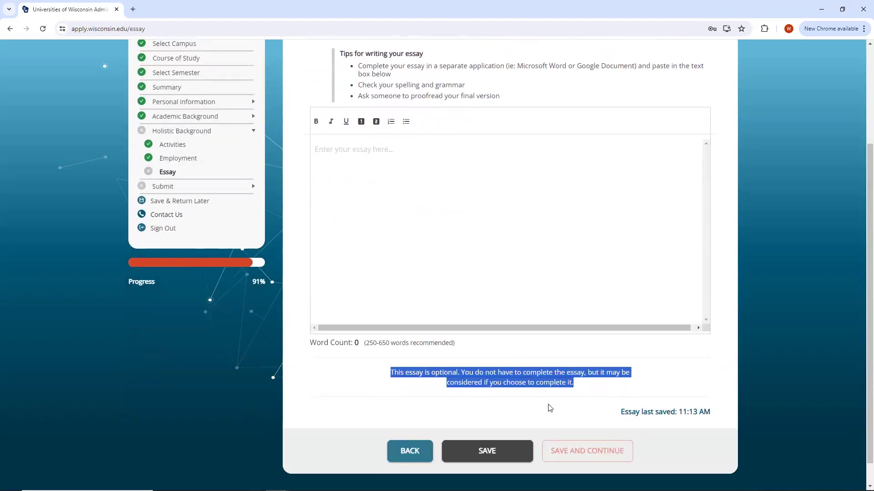
{"action": "left_click", "coordinate": [467, 254]}
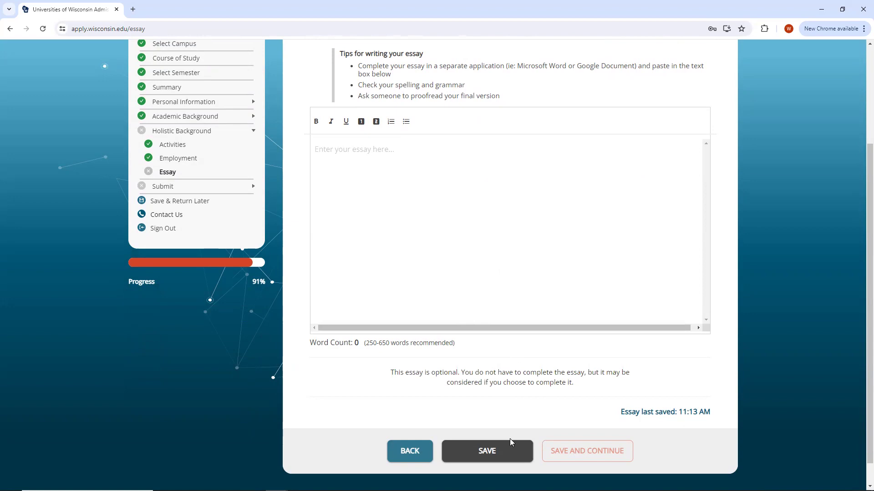
{"action": "left_click", "coordinate": [503, 450]}
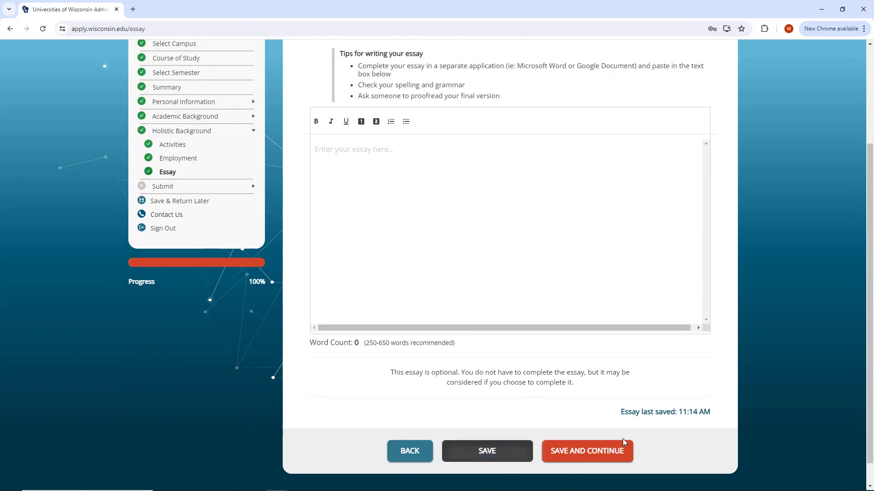
{"action": "left_click", "coordinate": [589, 450]}
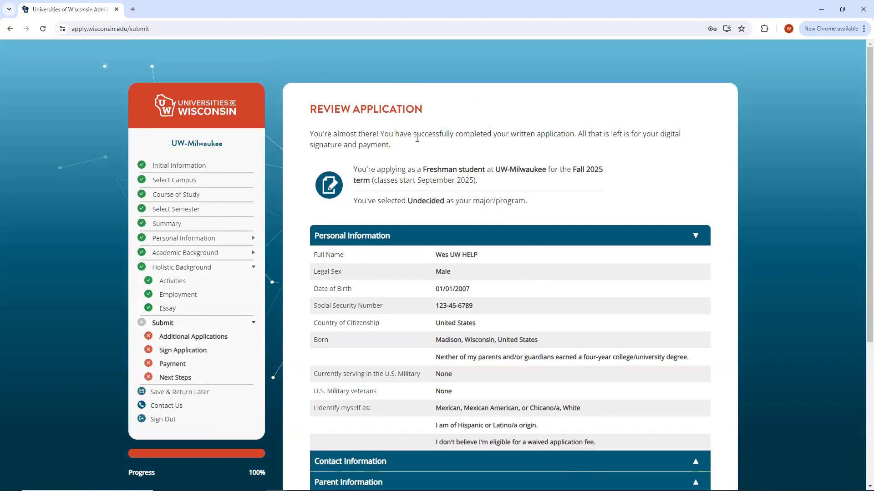
Expand the Contact, Parent, Residency and Academic Background sections of the review.
{"action": "scroll", "coordinate": [483, 264], "scroll_direction": "down", "scroll_amount": 1}
{"action": "left_click", "coordinate": [483, 419]}
{"action": "scroll", "coordinate": [470, 317], "scroll_direction": "down", "scroll_amount": 2}
{"action": "left_click", "coordinate": [453, 380]}
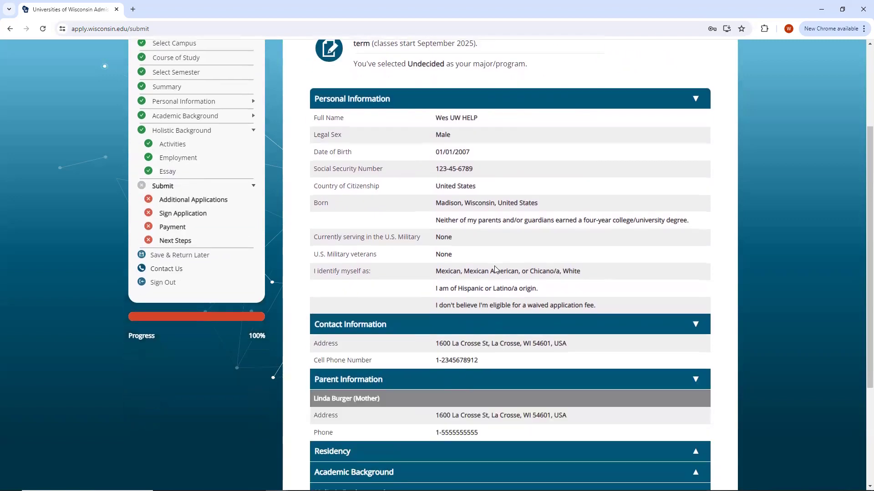
{"action": "scroll", "coordinate": [487, 319], "scroll_direction": "down", "scroll_amount": 2}
{"action": "left_click", "coordinate": [474, 364]}
{"action": "scroll", "coordinate": [482, 346], "scroll_direction": "down", "scroll_amount": 3}
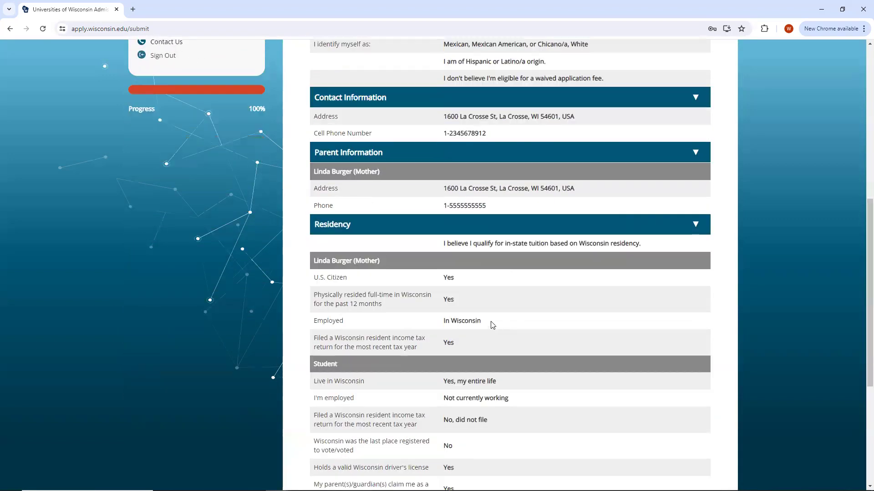
{"action": "scroll", "coordinate": [492, 326], "scroll_direction": "down", "scroll_amount": 5}
{"action": "left_click", "coordinate": [479, 315]}
{"action": "scroll", "coordinate": [506, 234], "scroll_direction": "down", "scroll_amount": 3}
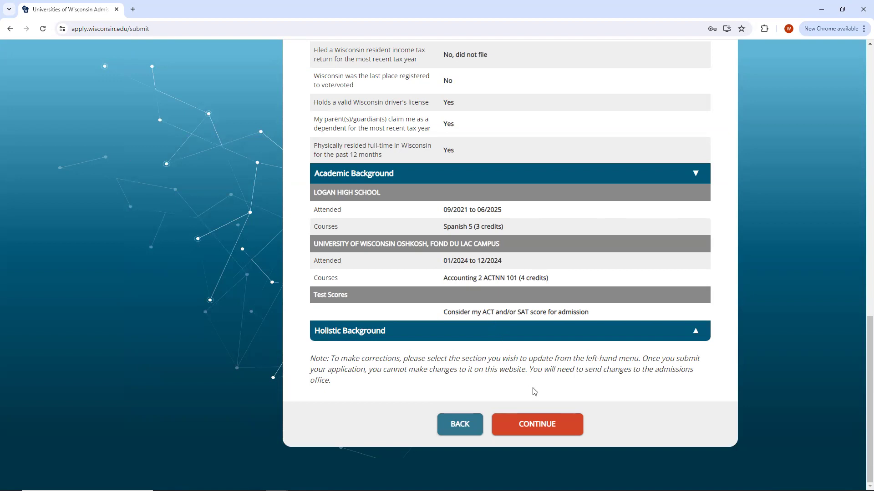
Continue past the review to the Submit Application page listing UW-Milwaukee.
{"action": "left_click", "coordinate": [543, 421]}
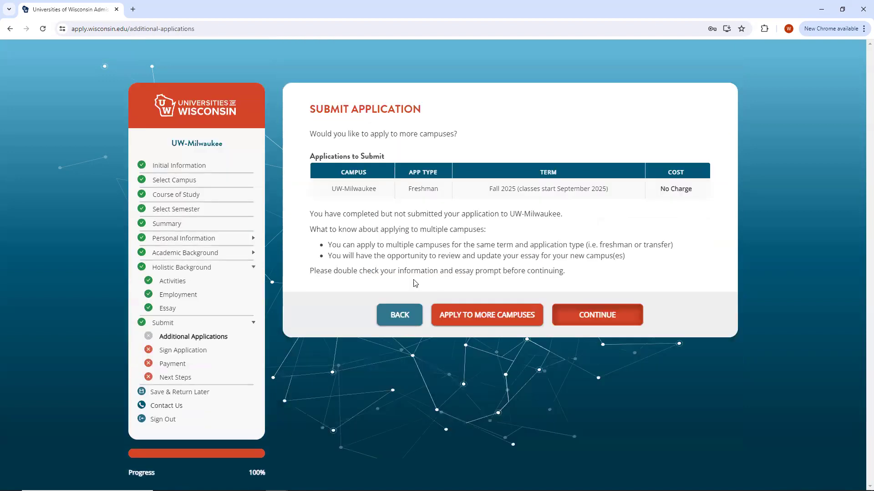
{"action": "left_click_drag", "start_coordinate": [327, 188], "coordinate": [383, 196]}
{"action": "left_click", "coordinate": [383, 198]}
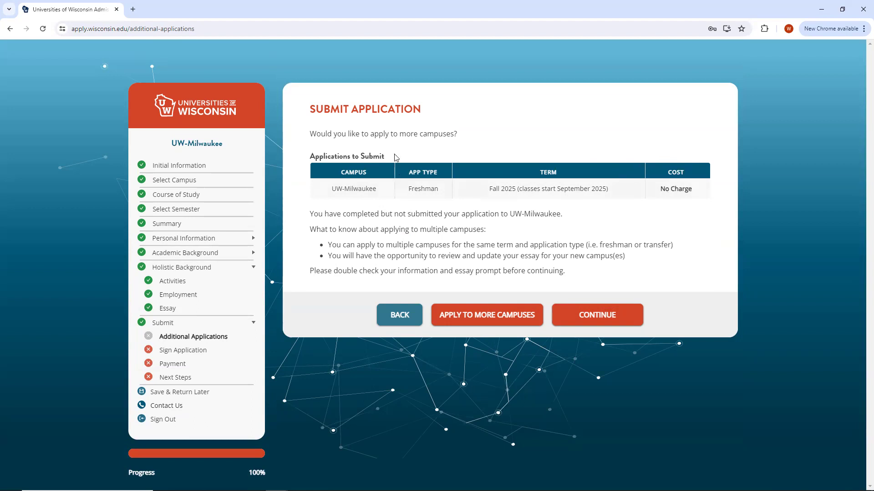
Start an application to another campus and choose the main UW-Oshkosh campus.
{"action": "left_click", "coordinate": [477, 322]}
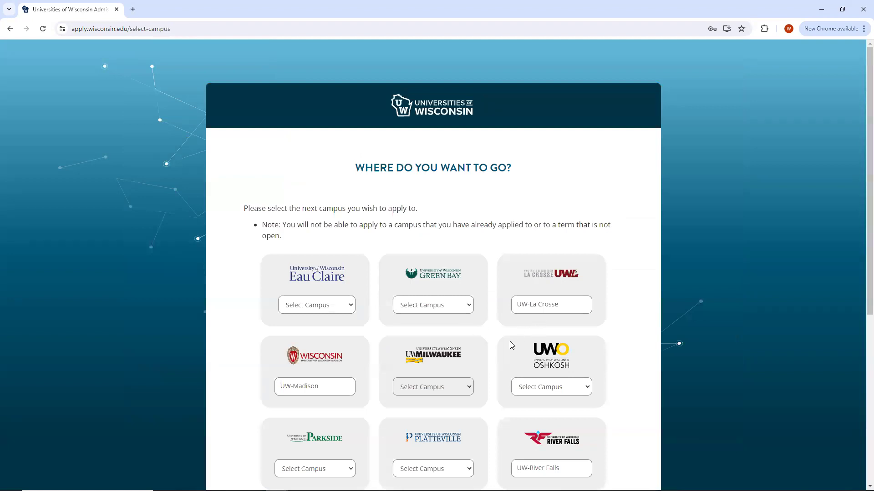
{"action": "scroll", "coordinate": [528, 347], "scroll_direction": "down", "scroll_amount": 1}
{"action": "left_click", "coordinate": [577, 349]}
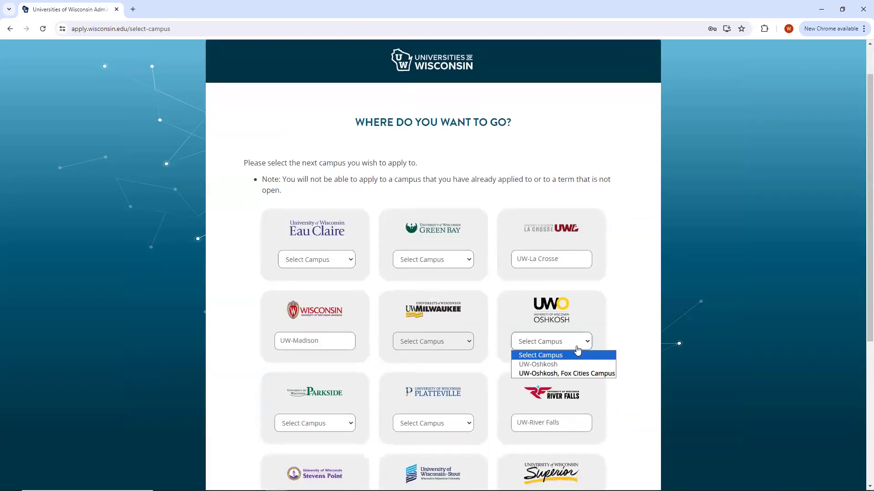
{"action": "left_click", "coordinate": [570, 364]}
{"action": "scroll", "coordinate": [556, 324], "scroll_direction": "down", "scroll_amount": 5}
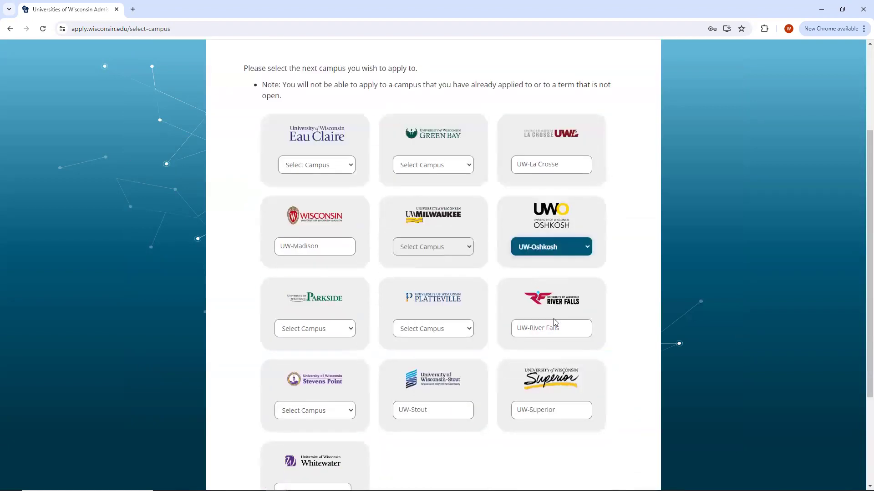
{"action": "left_click", "coordinate": [518, 427]}
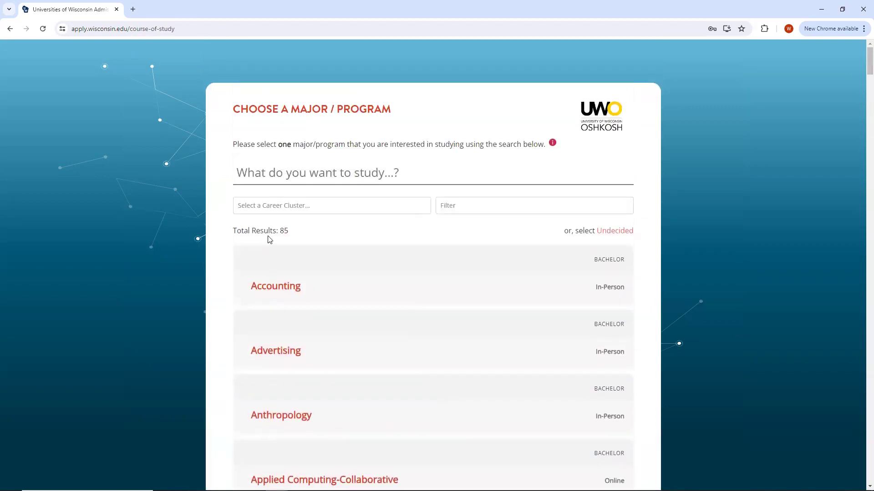
Choose Accounting as the major, keep Fall 2025, and proceed to the Oshkosh review.
{"action": "left_click", "coordinate": [295, 288]}
{"action": "left_click", "coordinate": [501, 422]}
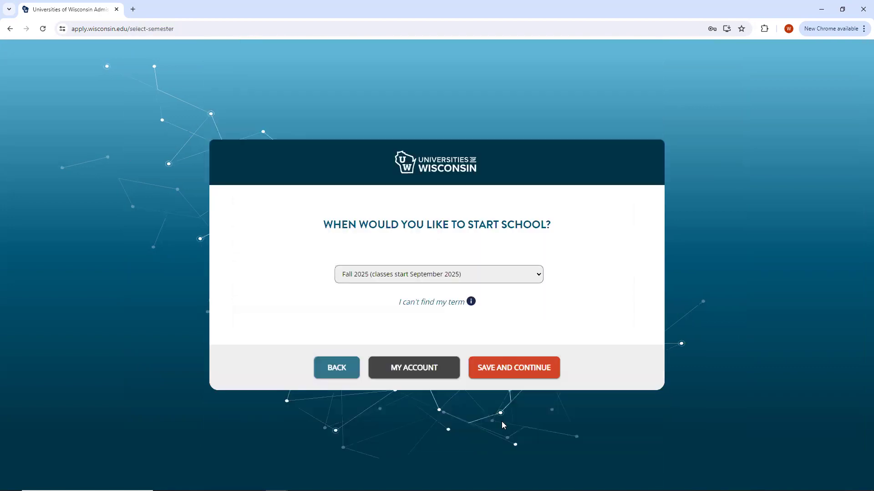
{"action": "left_click", "coordinate": [518, 370]}
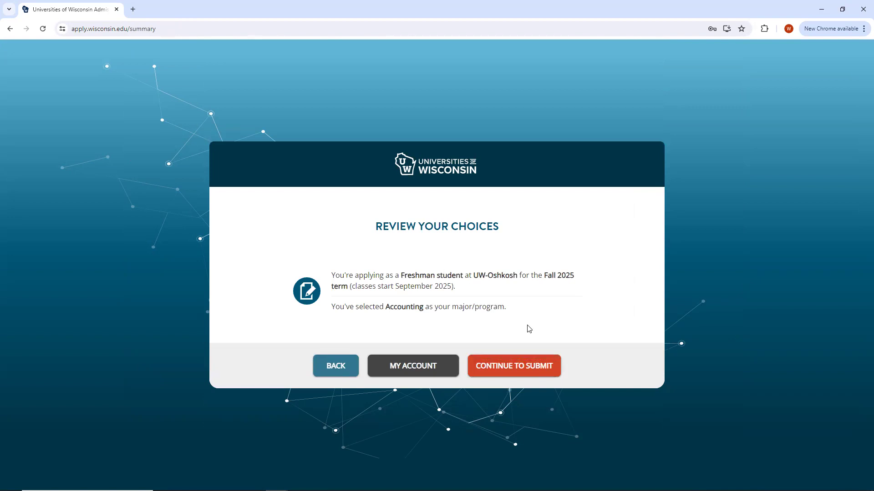
{"action": "left_click", "coordinate": [518, 364]}
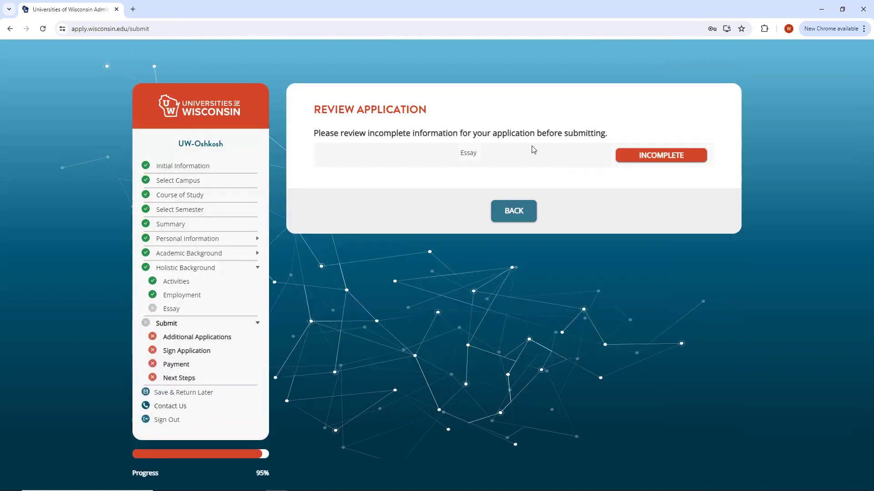
Save the optional UW-Oshkosh essay step without writing an essay.
{"action": "left_click", "coordinate": [636, 157]}
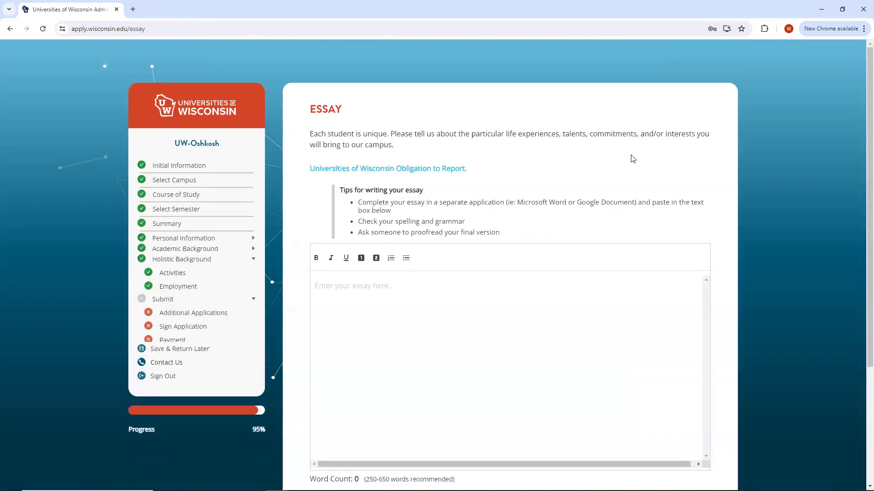
{"action": "scroll", "coordinate": [595, 222], "scroll_direction": "down", "scroll_amount": 3}
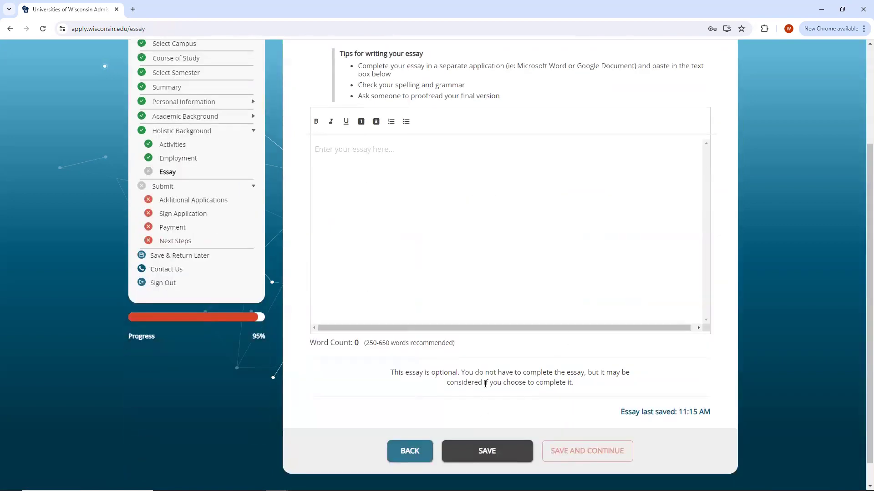
{"action": "left_click", "coordinate": [487, 450]}
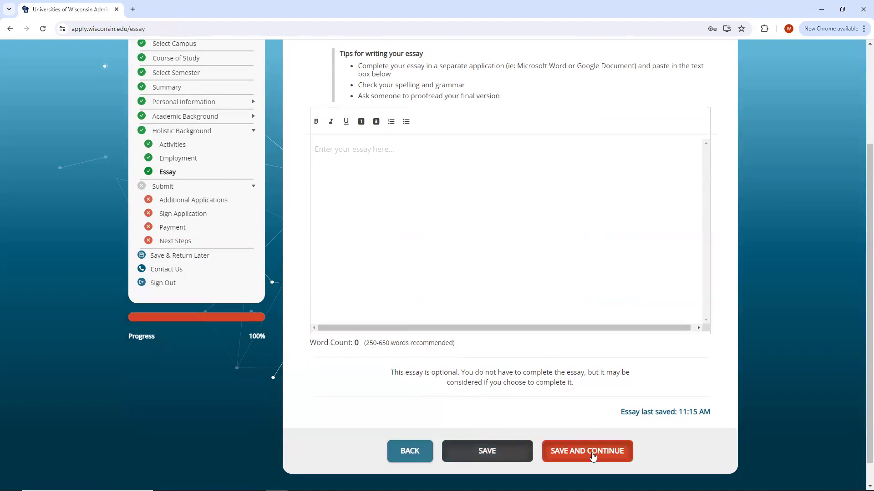
Continue past the Oshkosh application review to the Sign Your Application(s) page.
{"action": "left_click", "coordinate": [599, 458]}
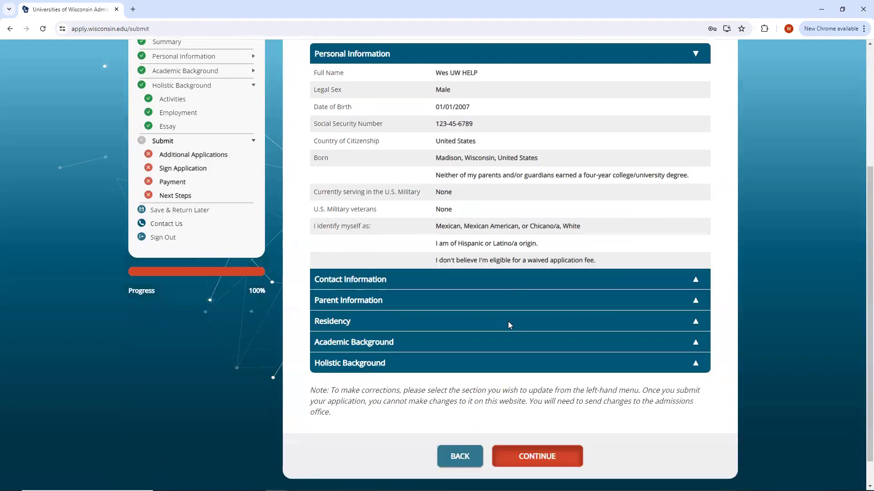
{"action": "left_click", "coordinate": [535, 460]}
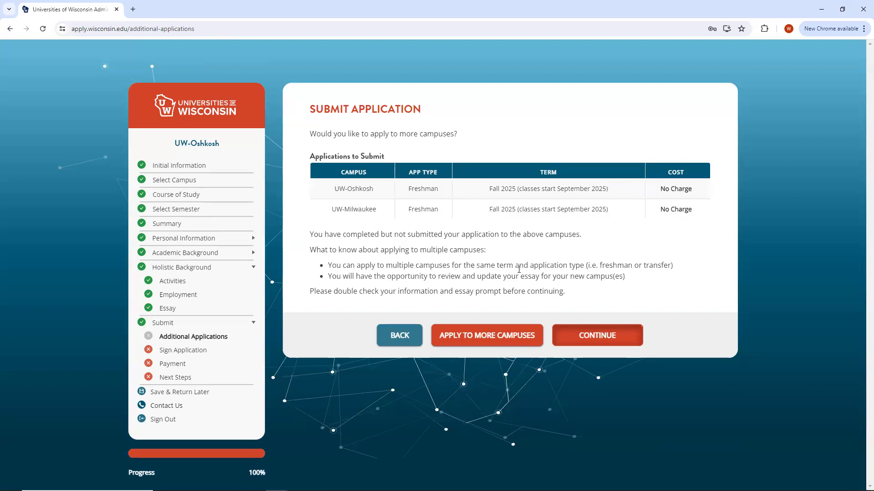
{"action": "left_click", "coordinate": [602, 336]}
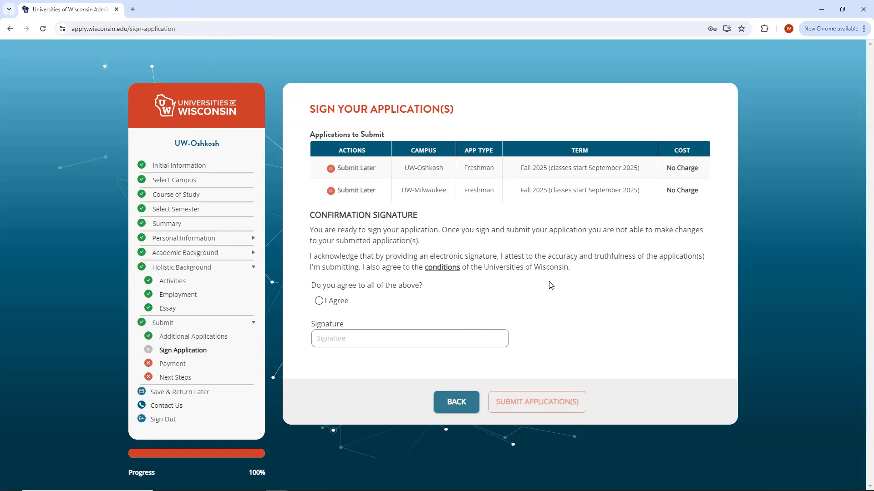
Agree to the conditions, apply the autofilled signature, and confirm submitting both applications.
{"action": "left_click", "coordinate": [321, 301]}
{"action": "left_click", "coordinate": [351, 335]}
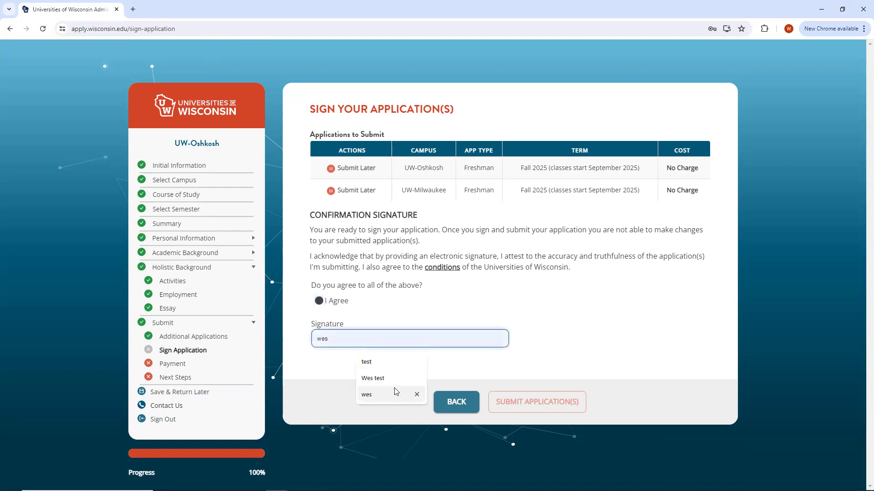
{"action": "left_click", "coordinate": [382, 379]}
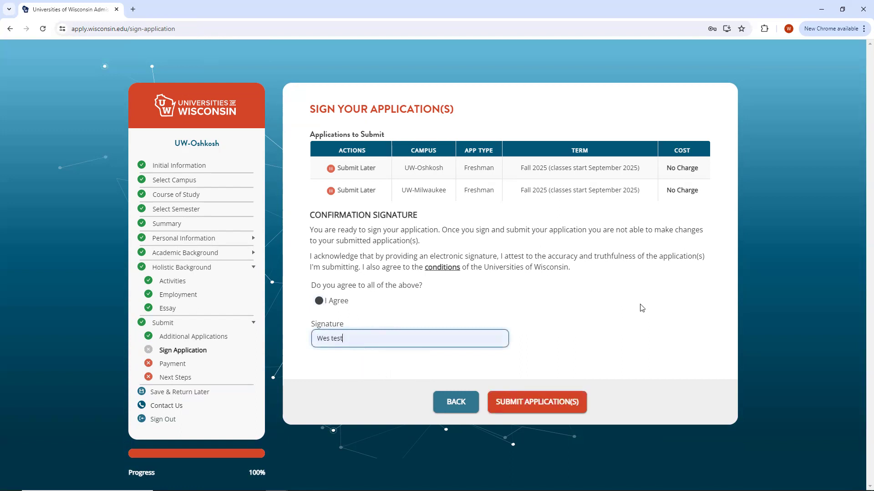
{"action": "left_click", "coordinate": [544, 410]}
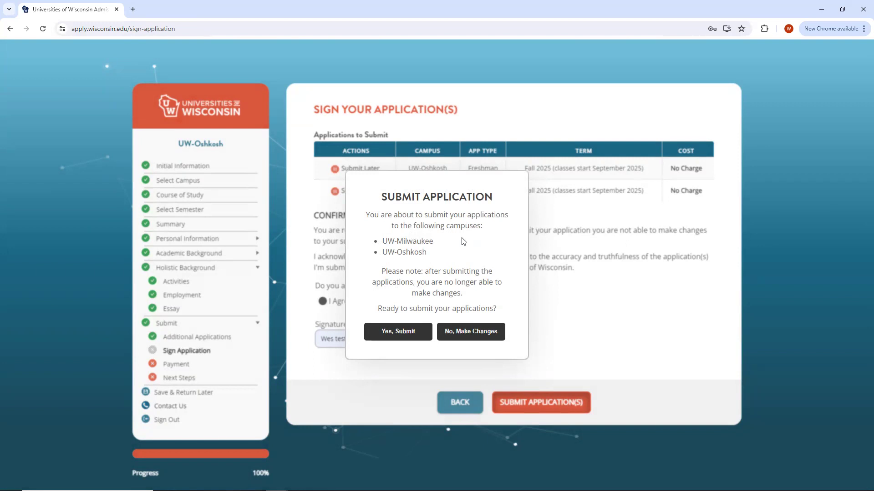
{"action": "left_click", "coordinate": [415, 332]}
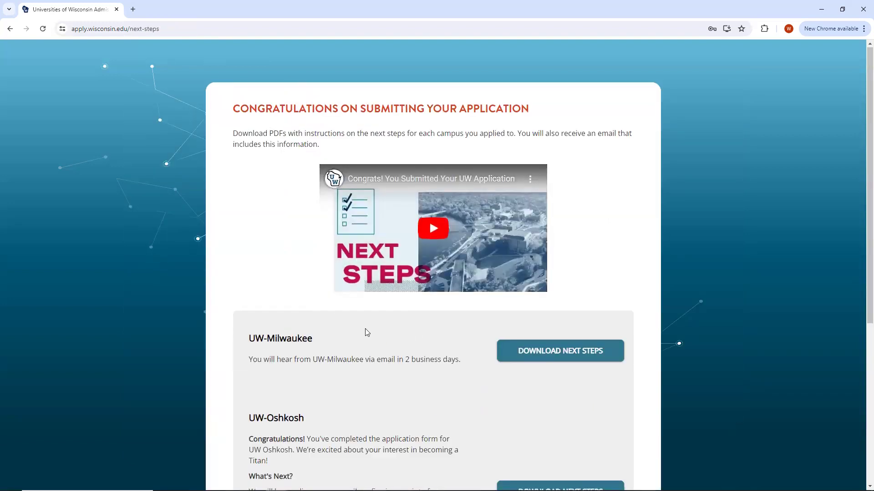
Read the Milwaukee and Oshkosh next steps on the Congratulations page, then go to My Account.
{"action": "scroll", "coordinate": [365, 329], "scroll_direction": "down", "scroll_amount": 1}
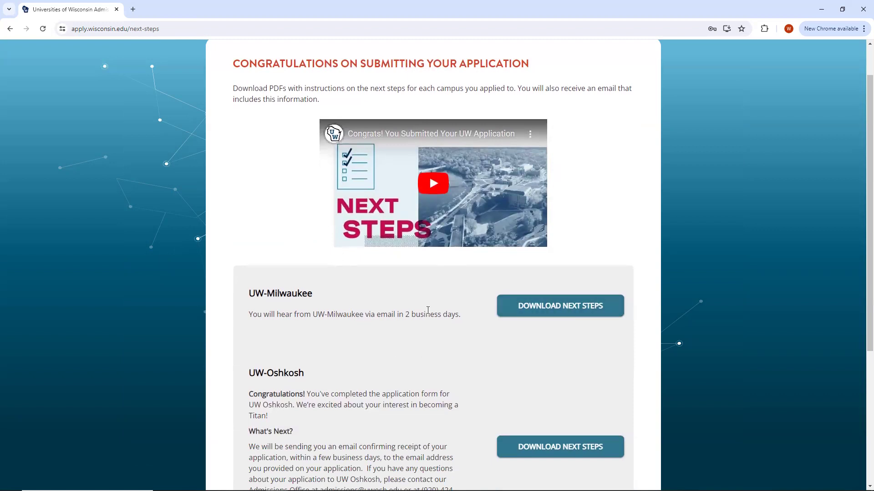
{"action": "scroll", "coordinate": [455, 307], "scroll_direction": "down", "scroll_amount": 2}
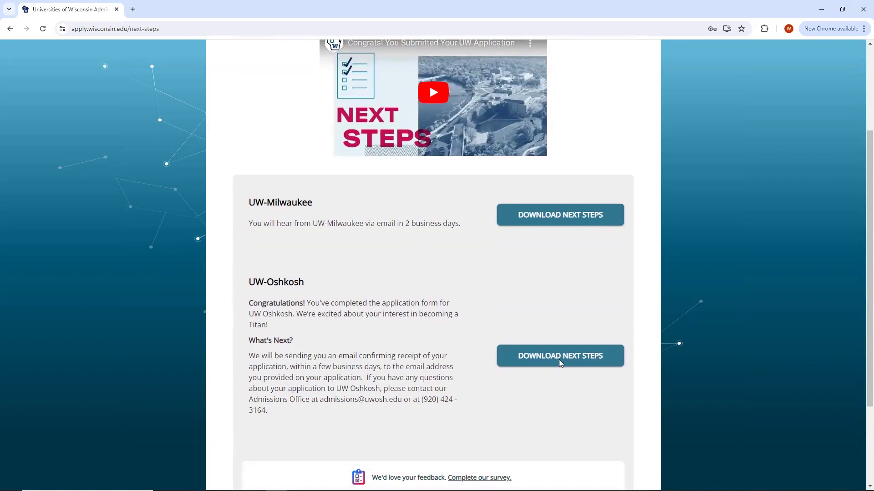
{"action": "scroll", "coordinate": [418, 288], "scroll_direction": "down", "scroll_amount": 2}
{"action": "scroll", "coordinate": [415, 284], "scroll_direction": "up", "scroll_amount": 1}
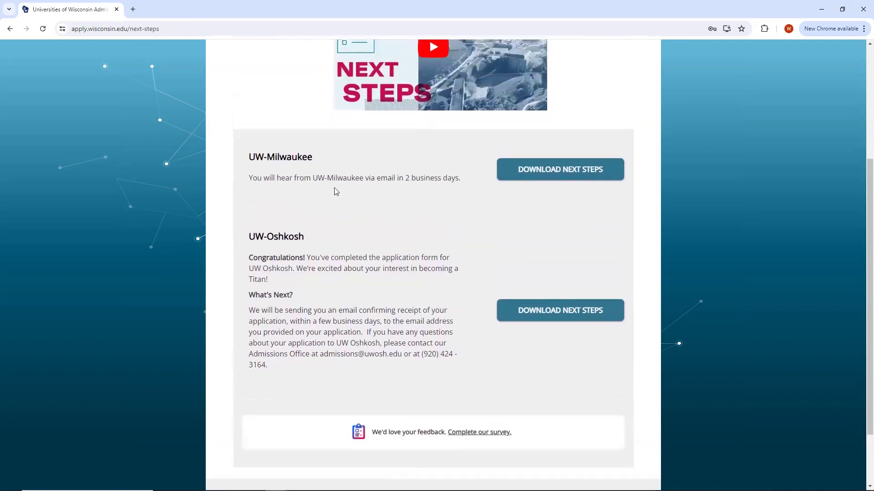
{"action": "scroll", "coordinate": [455, 209], "scroll_direction": "down", "scroll_amount": 2}
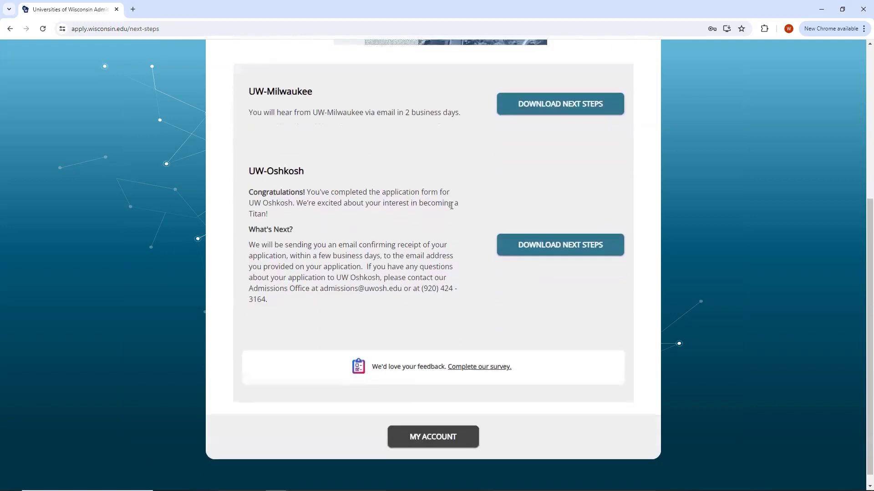
{"action": "scroll", "coordinate": [440, 428], "scroll_direction": "up", "scroll_amount": 1}
{"action": "scroll", "coordinate": [466, 363], "scroll_direction": "up", "scroll_amount": 2}
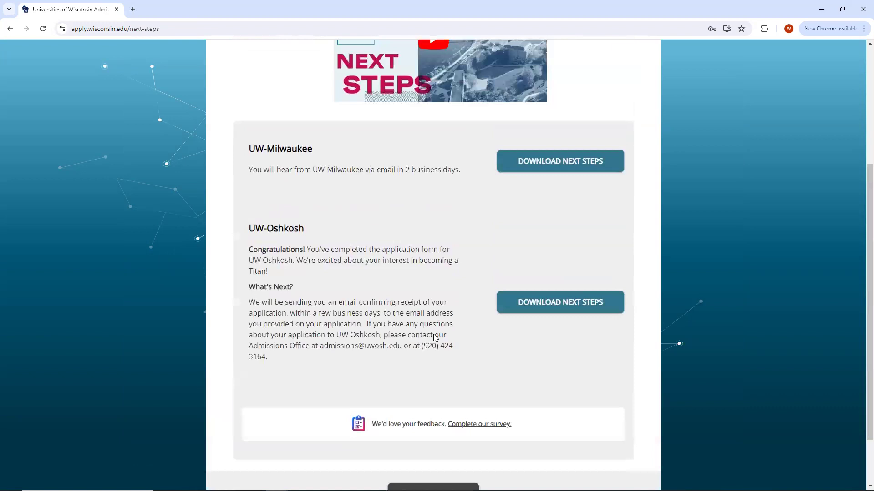
{"action": "scroll", "coordinate": [450, 340], "scroll_direction": "up", "scroll_amount": 2}
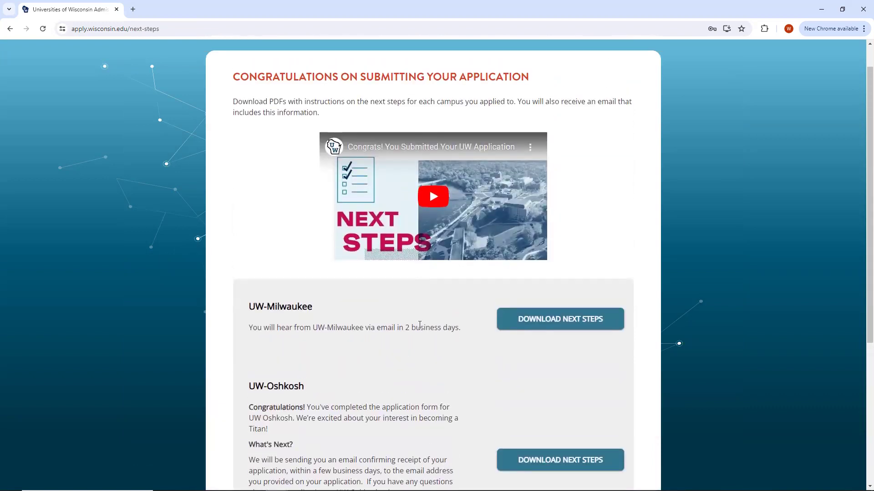
{"action": "scroll", "coordinate": [420, 324], "scroll_direction": "down", "scroll_amount": 4}
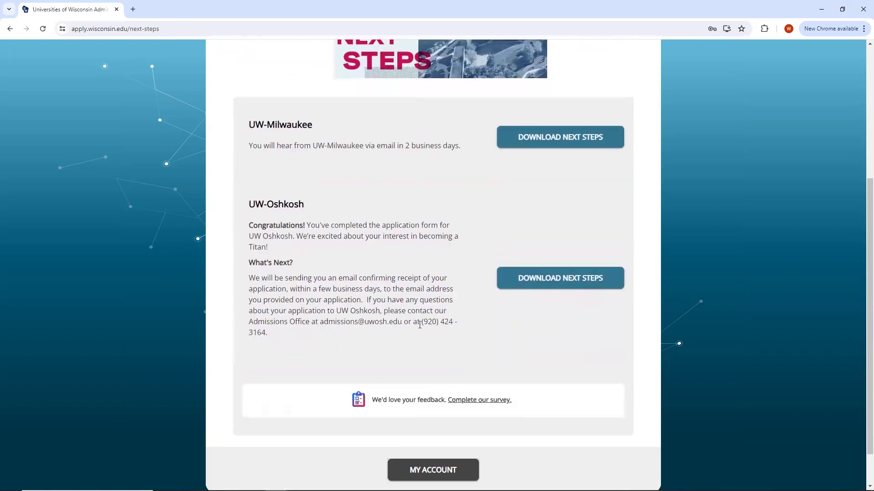
{"action": "left_click", "coordinate": [419, 476]}
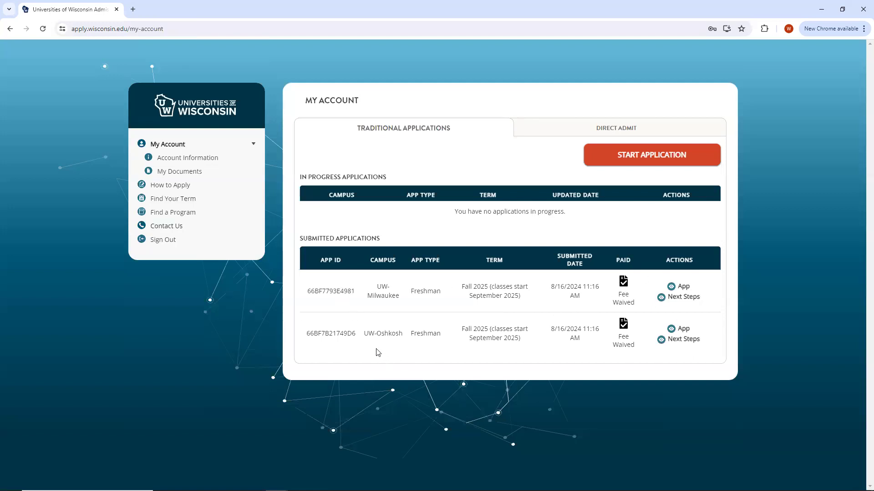
Highlight the UW-Milwaukee application ID in the Submitted Applications table to check it.
{"action": "left_click_drag", "start_coordinate": [355, 294], "coordinate": [339, 299]}
{"action": "left_click", "coordinate": [349, 312]}
{"action": "left_click_drag", "start_coordinate": [356, 294], "coordinate": [307, 293]}
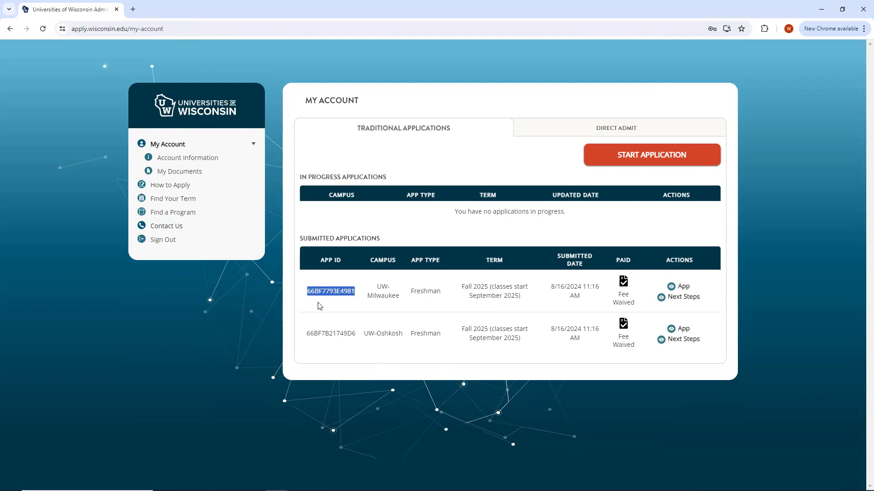
{"action": "left_click", "coordinate": [317, 299]}
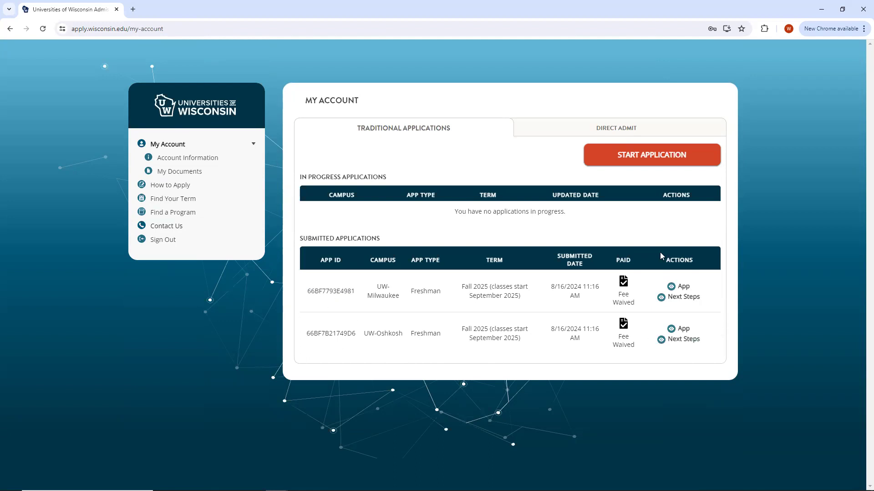